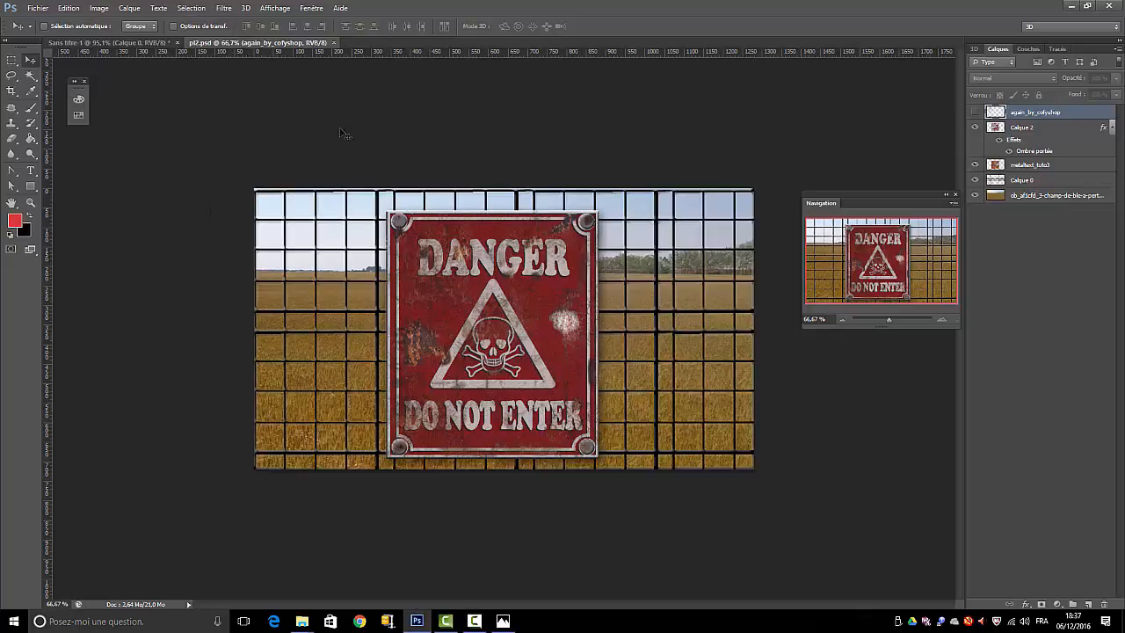
Step: Review the flat danger sign mock-up, and browse its source textures, warning triangle and skull images in Photos
click(76, 43)
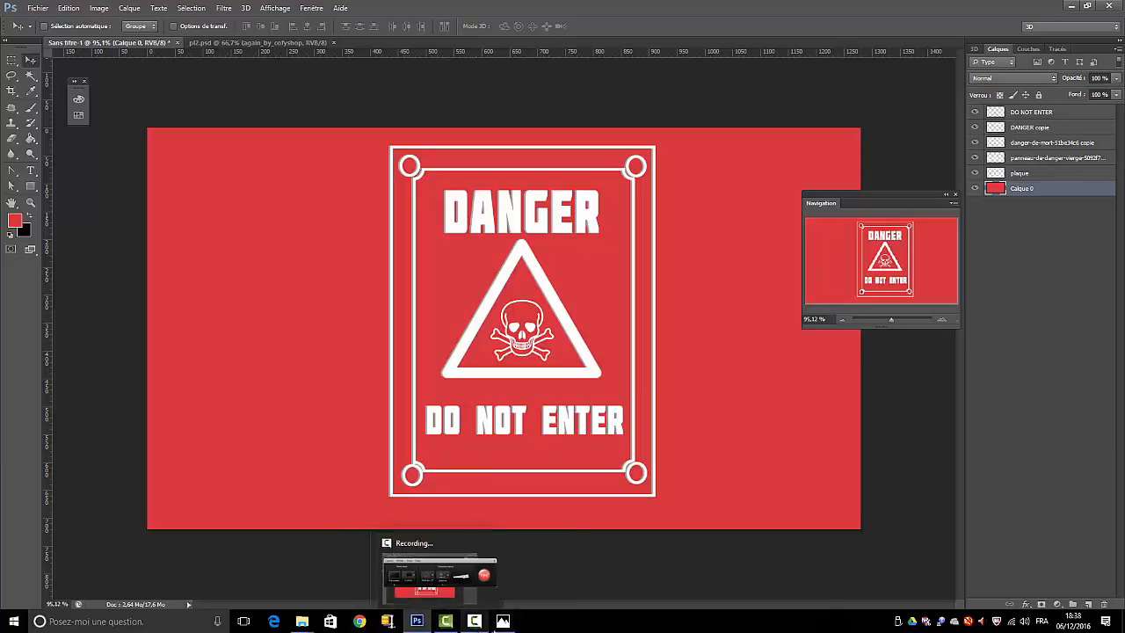
click(505, 623)
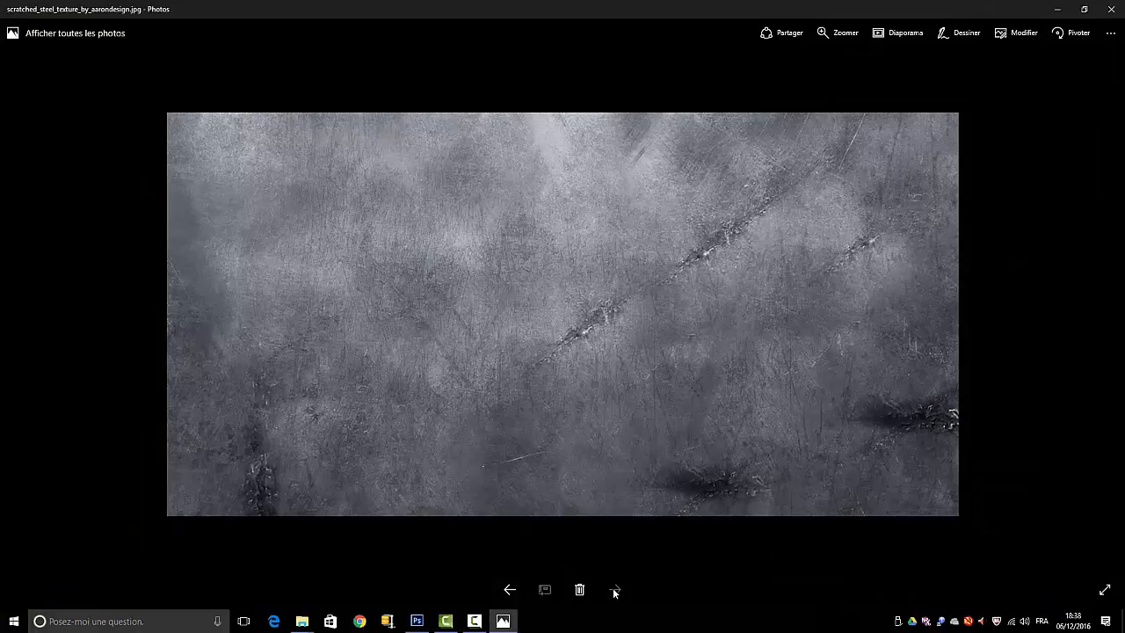
click(509, 590)
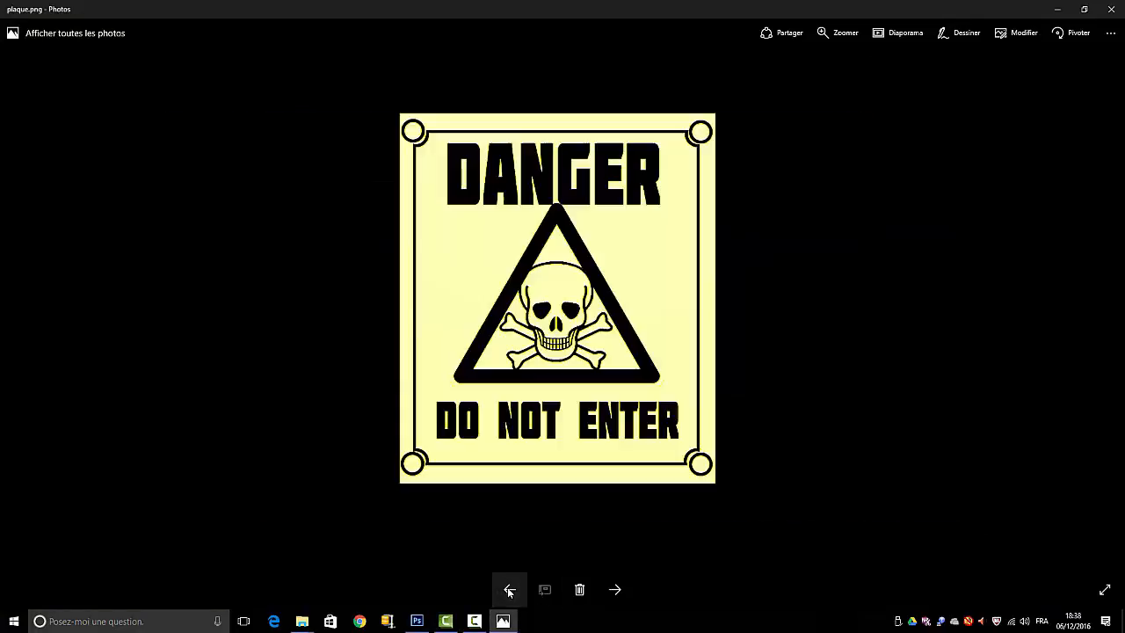
click(509, 589)
click(509, 590)
click(509, 590)
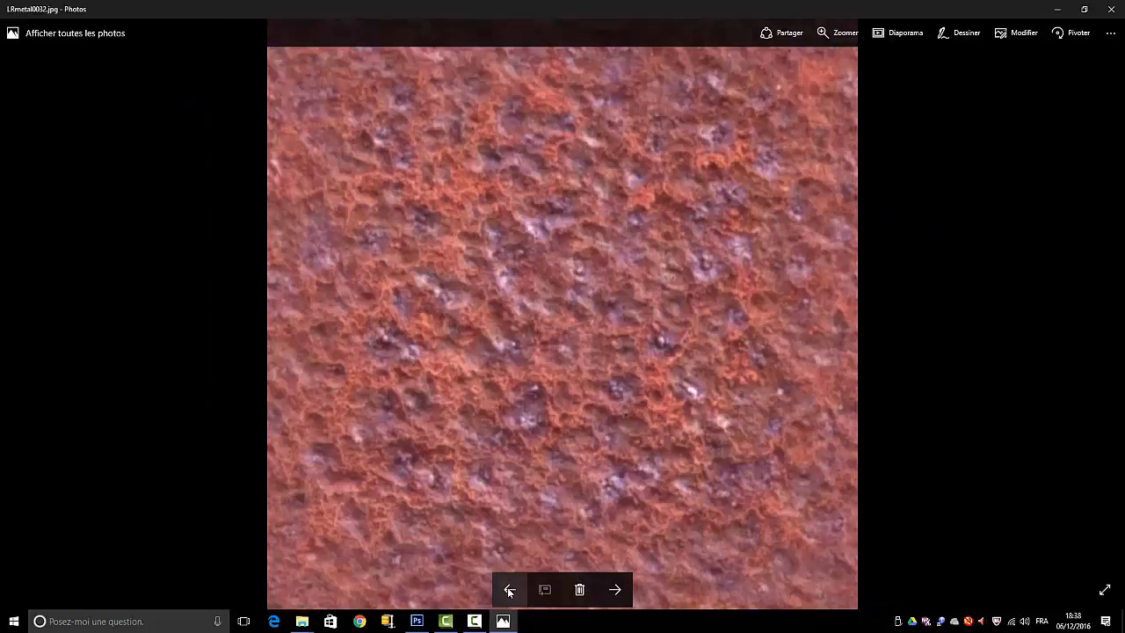
click(615, 589)
click(614, 589)
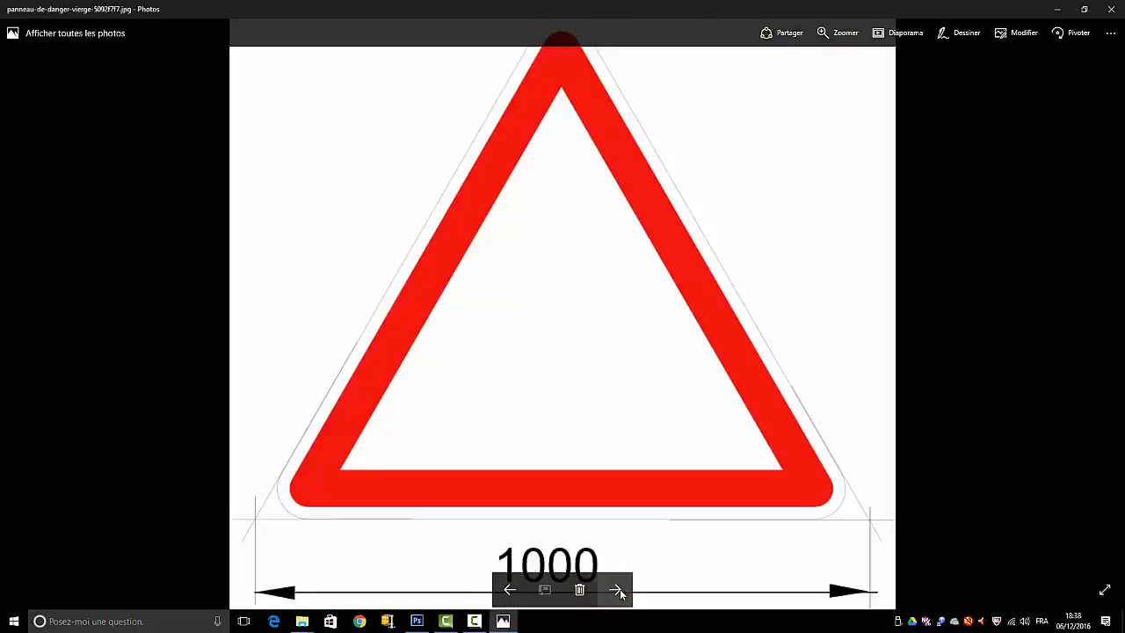
click(508, 590)
click(508, 590)
click(508, 589)
click(508, 590)
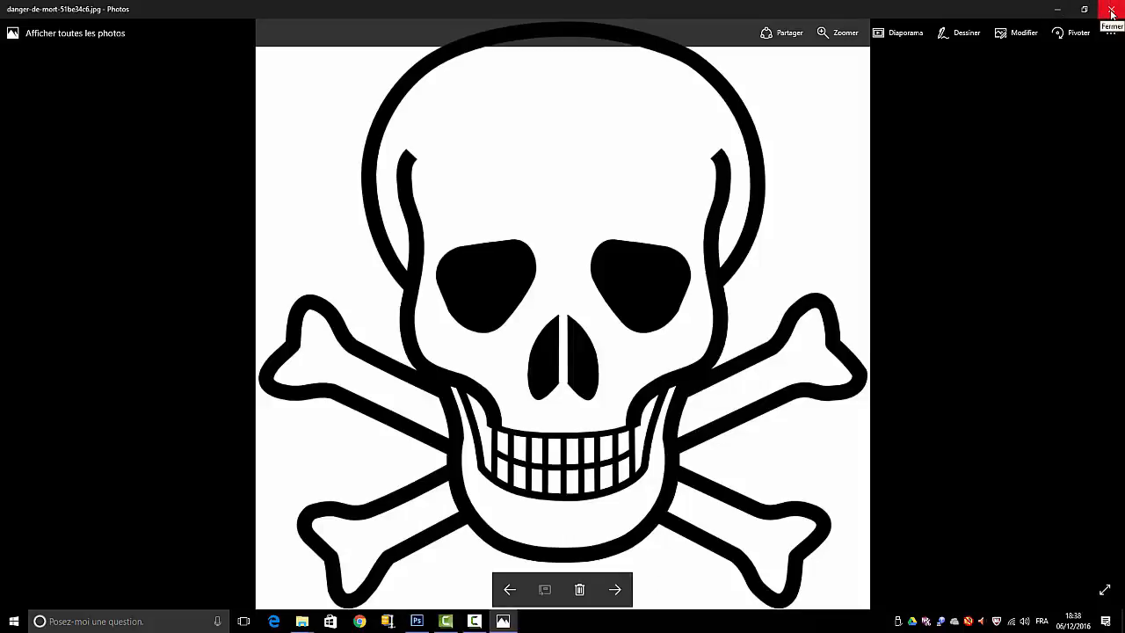
click(1057, 9)
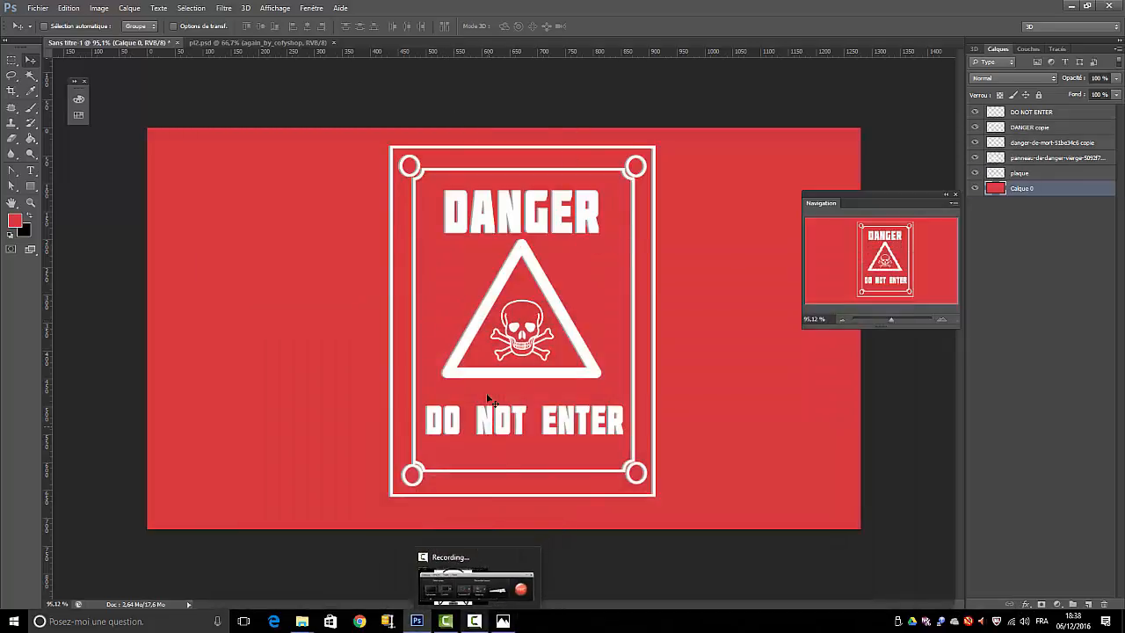
Step: Compare the finished rusty sign in pl2.psd with the flat red mock-up document
mouse_move(504, 622)
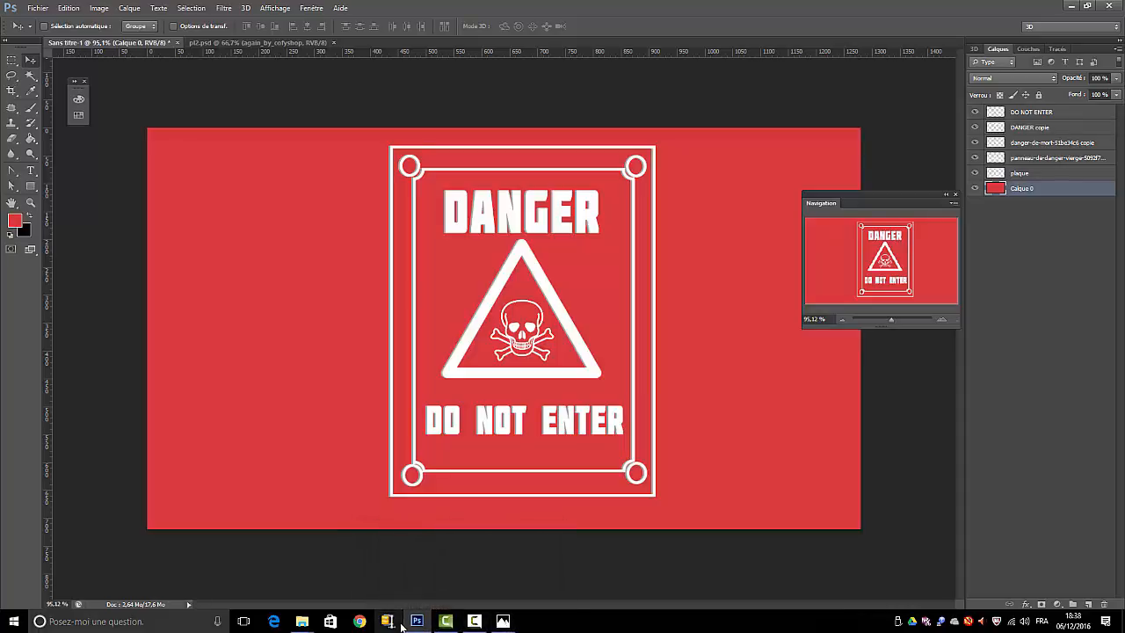
mouse_move(421, 623)
click(233, 42)
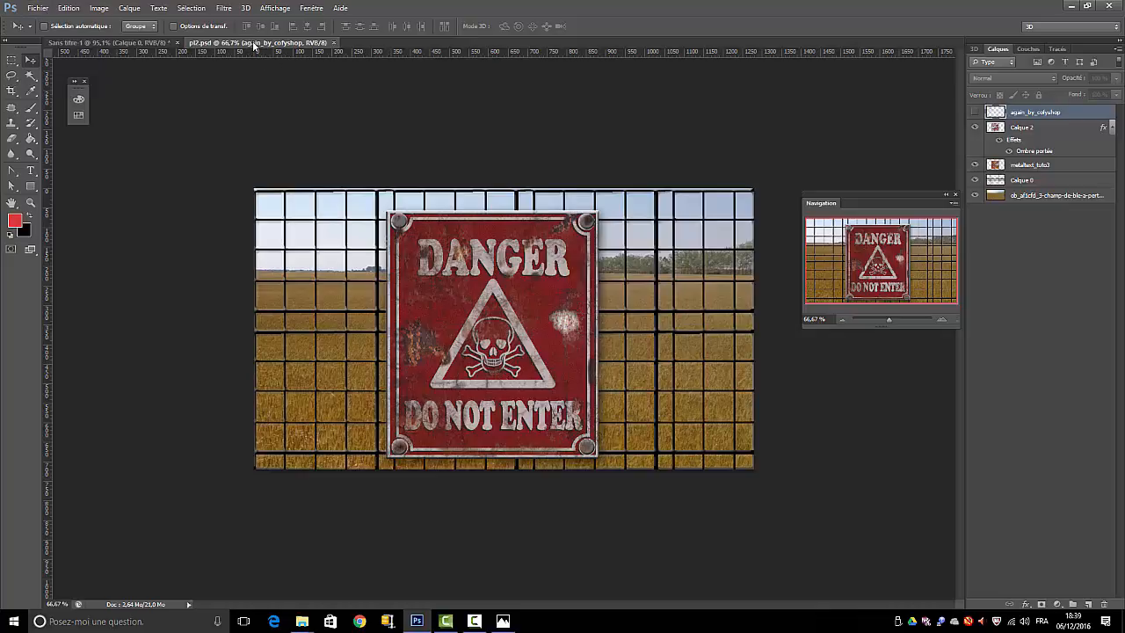
click(111, 42)
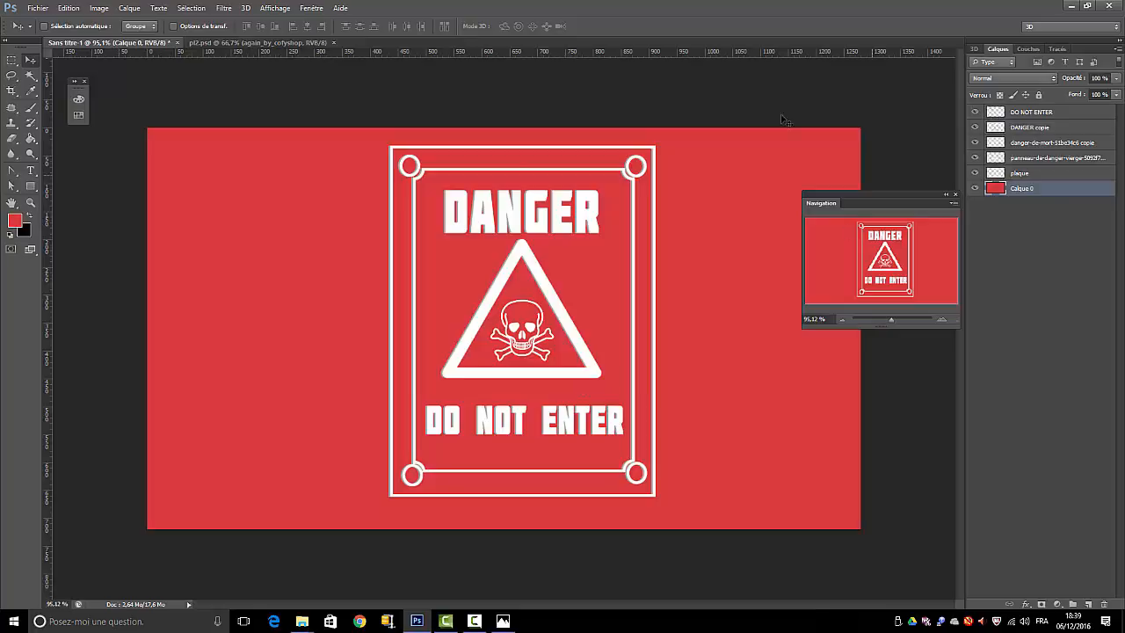
Step: Create a new 1280 × 720 pixel document with a white background and convert the background into a regular layer
click(38, 8)
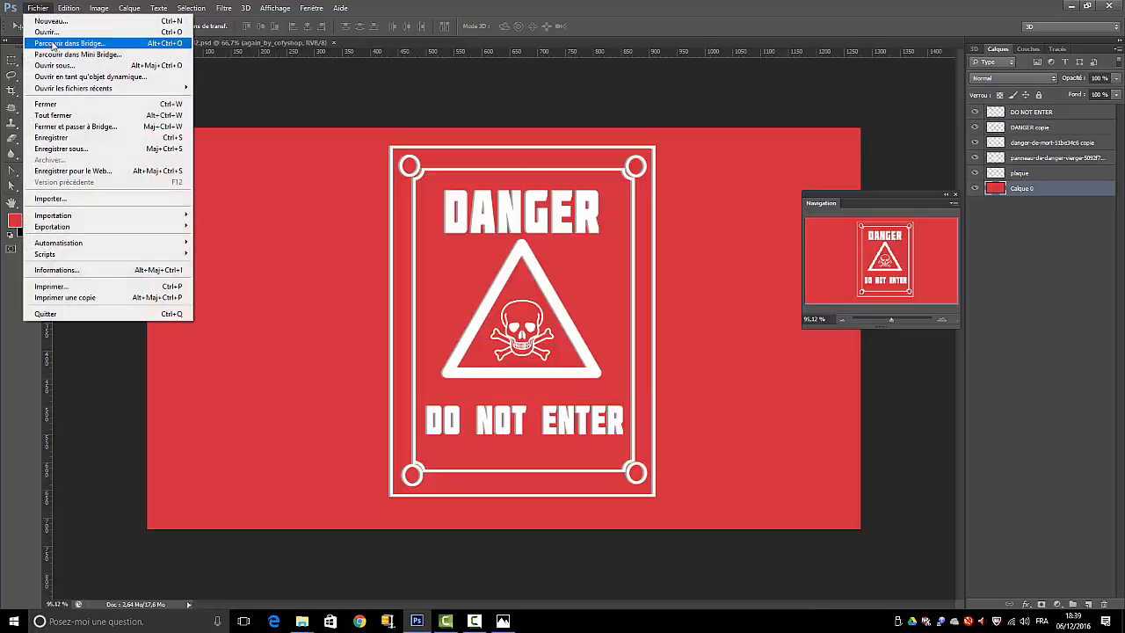
click(50, 20)
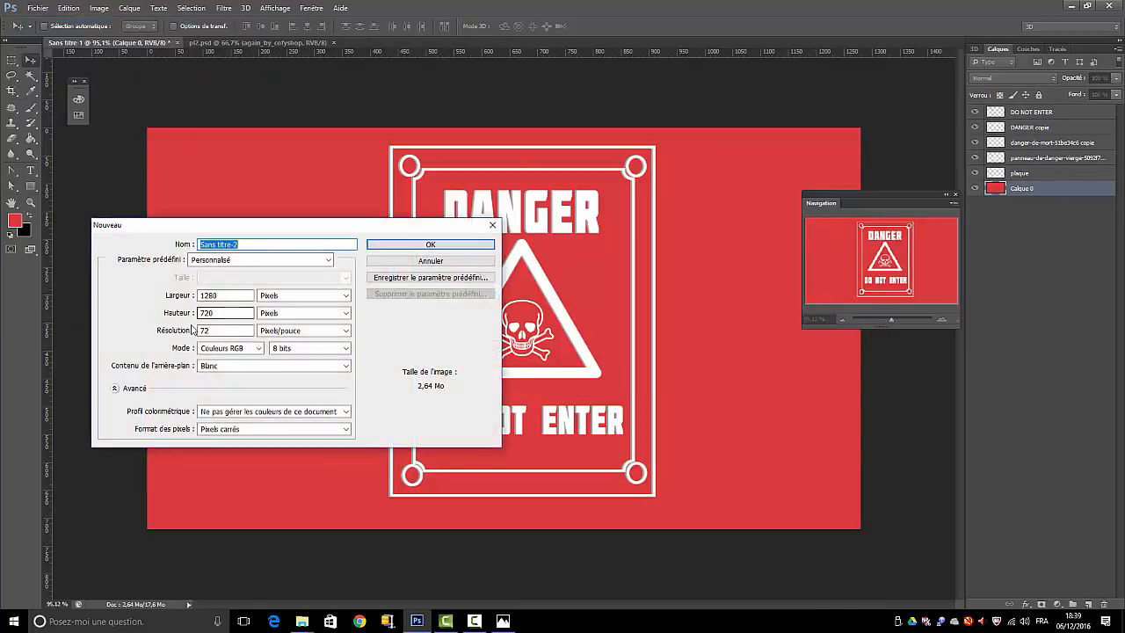
click(421, 248)
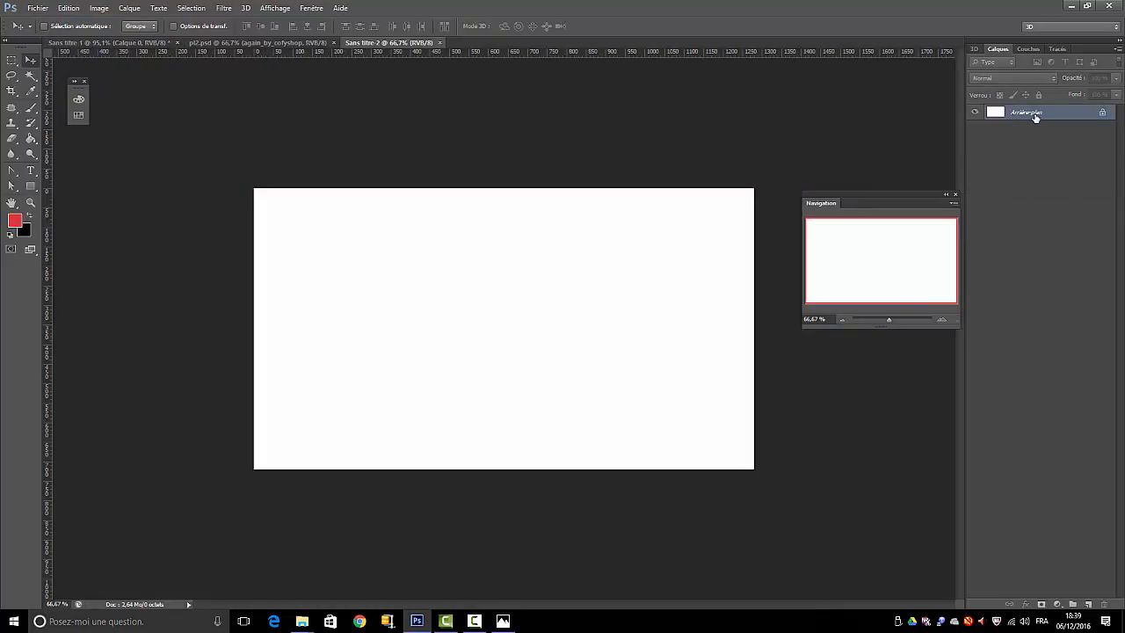
double_click(1025, 112)
click(674, 202)
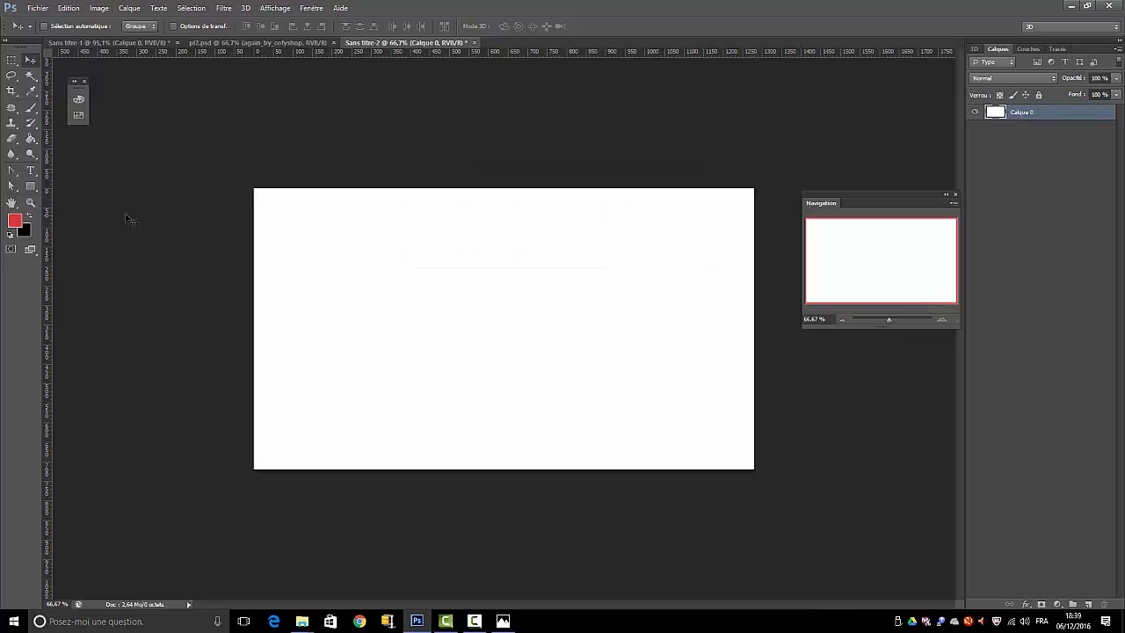
Step: Fill the white layer with the red foreground colour and deselect the layer
click(67, 8)
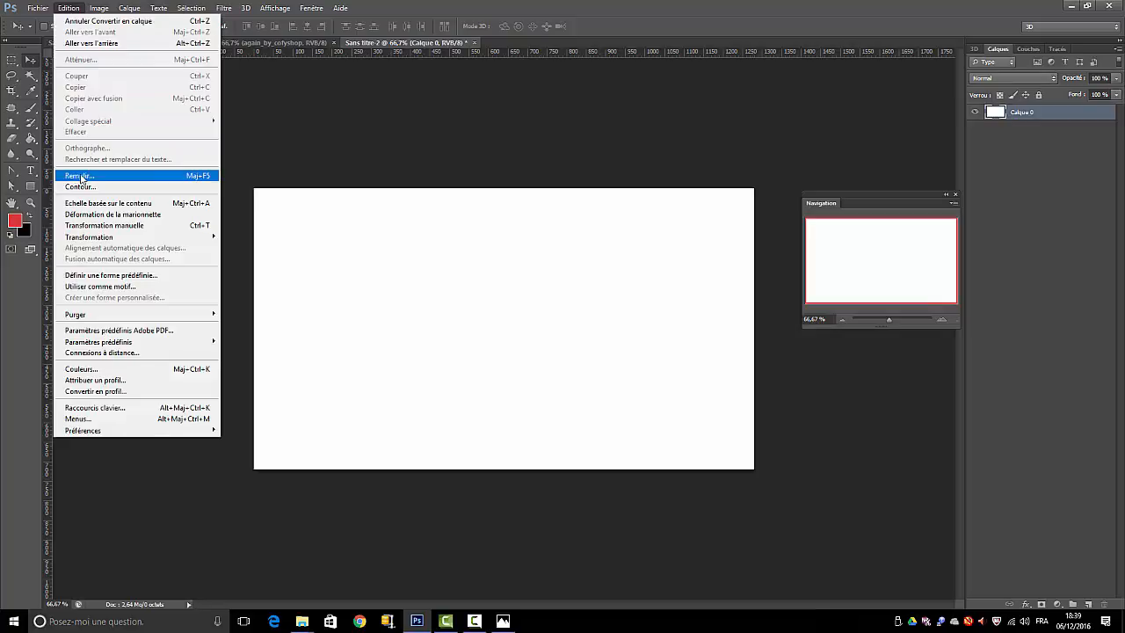
click(80, 176)
click(347, 139)
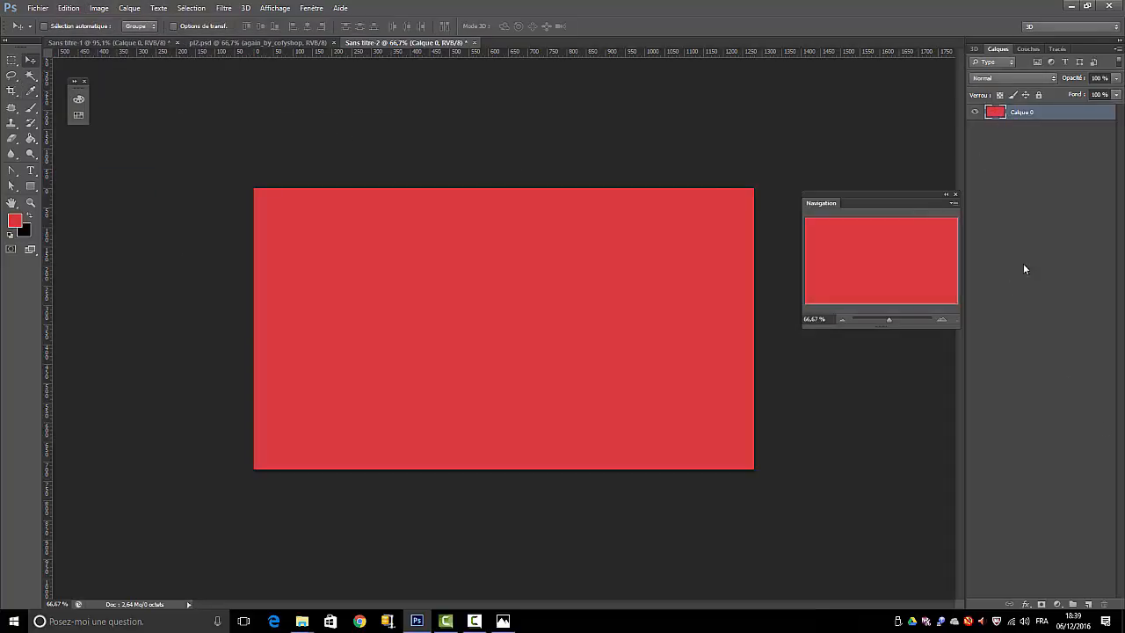
click(1059, 223)
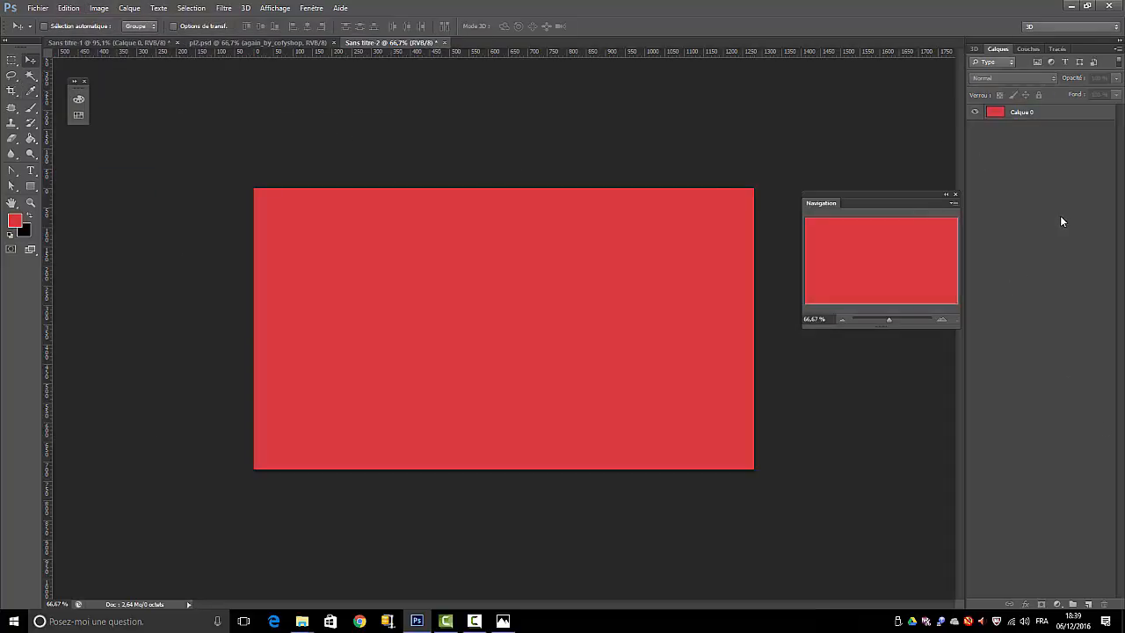
Step: Draw an upright rectangle about 393 × 548 px with a white outline in the middle of the red canvas
click(30, 187)
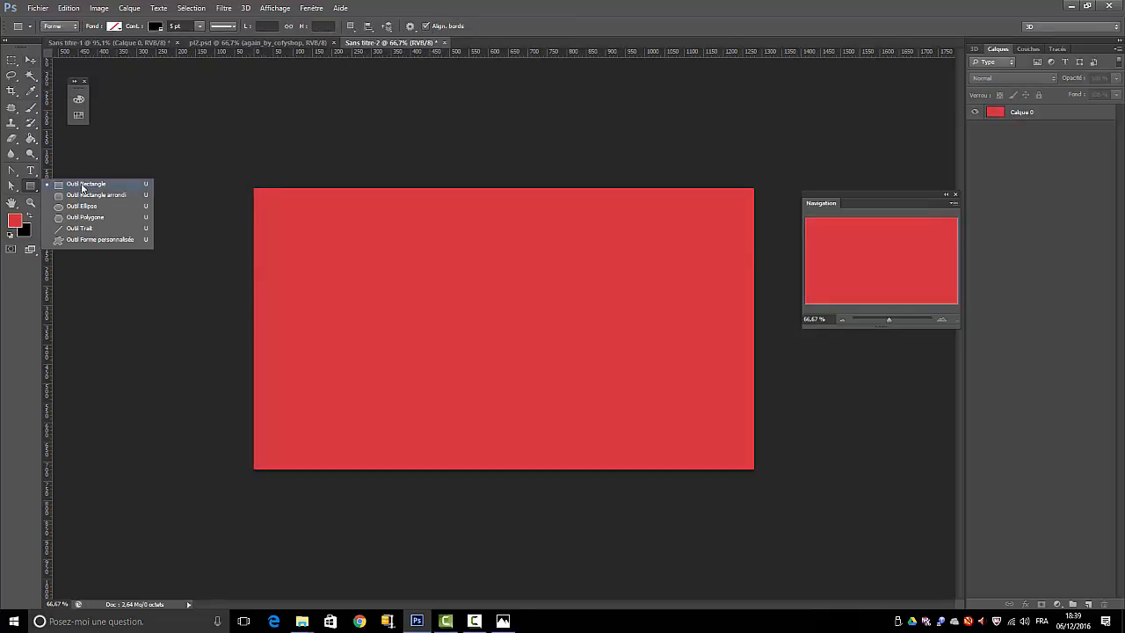
click(82, 185)
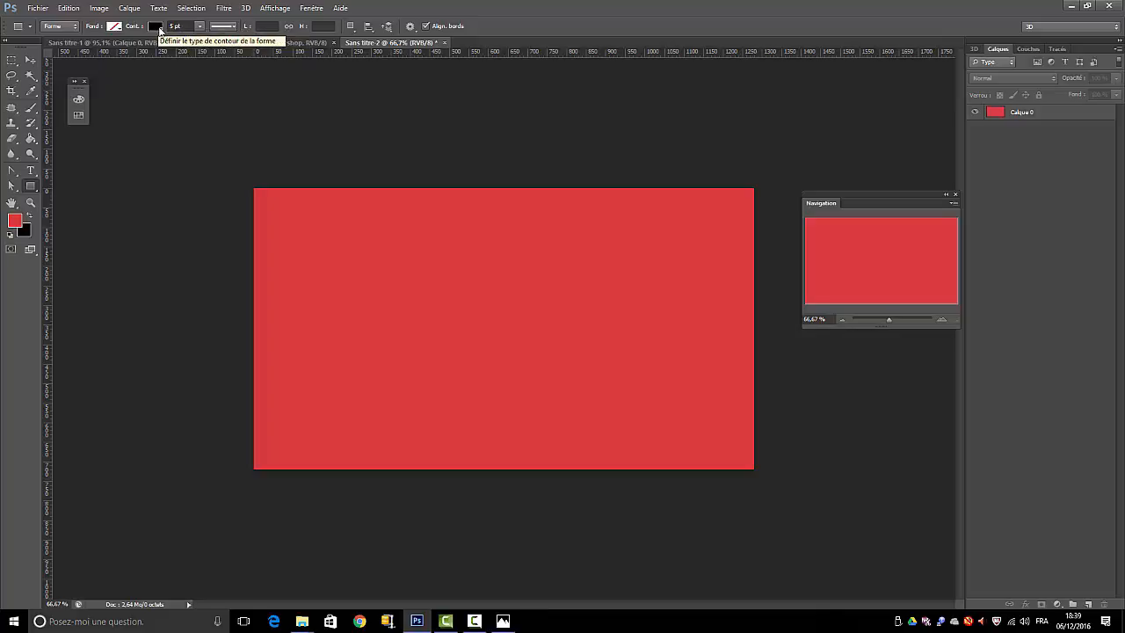
click(160, 32)
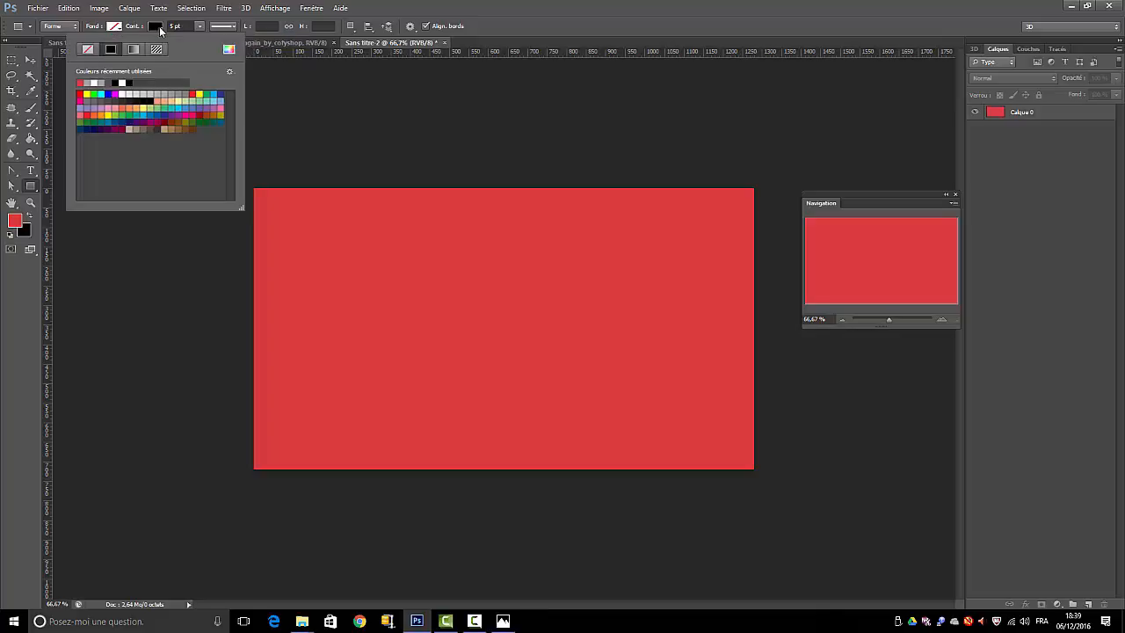
click(125, 83)
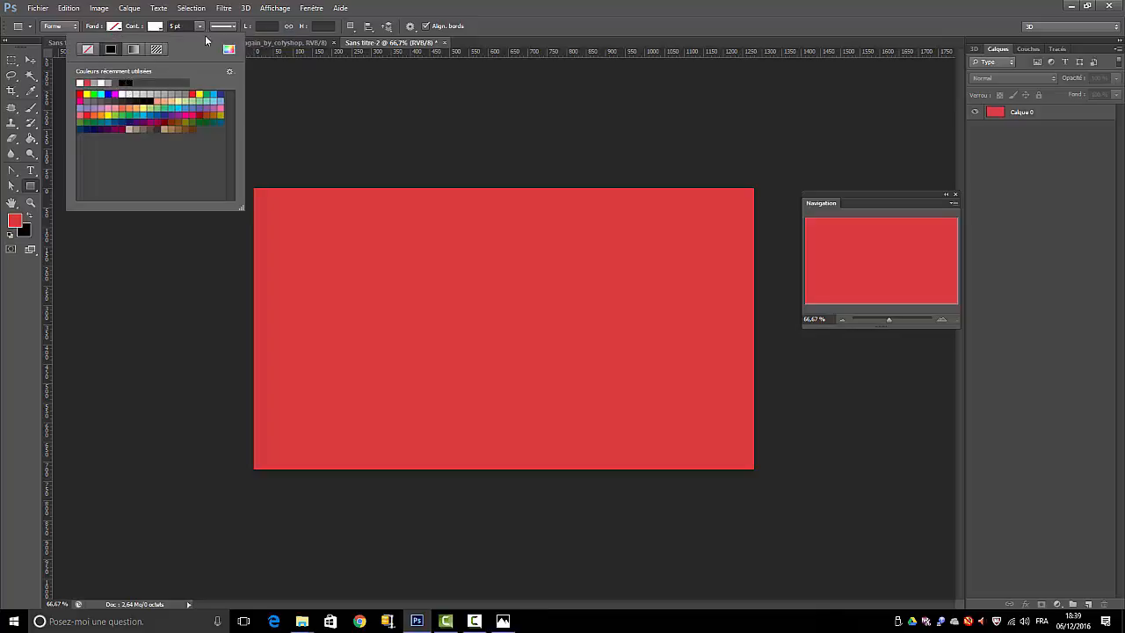
click(325, 88)
click(324, 88)
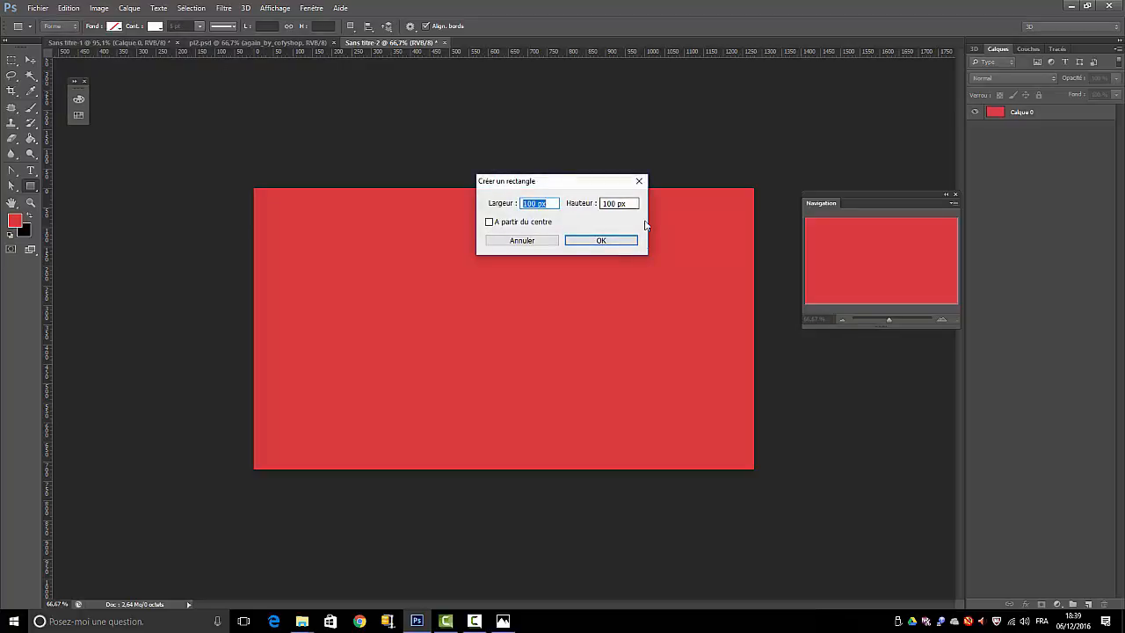
click(533, 243)
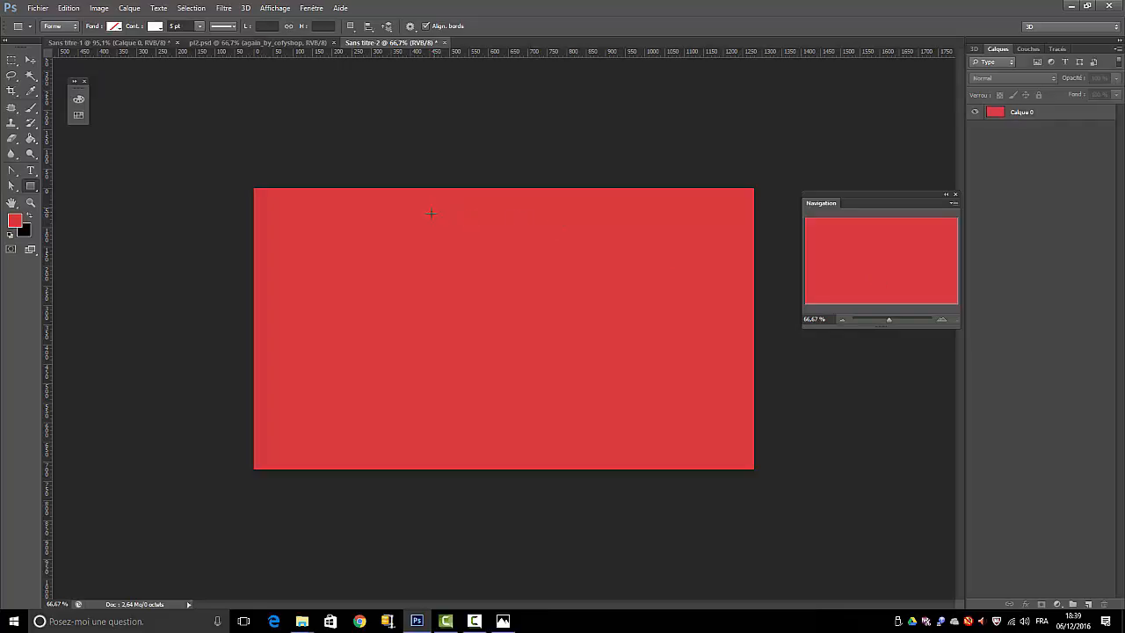
drag(426, 212, 578, 427)
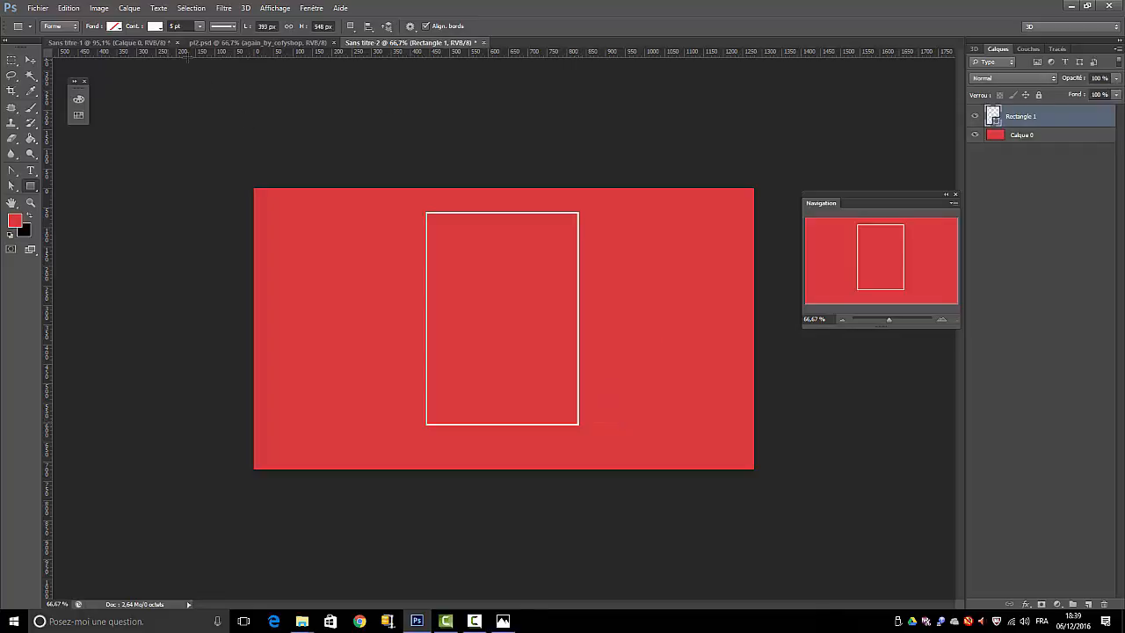
Step: Rasterize the white rectangle's shape layer and leave it deselected
drag(890, 319, 892, 318)
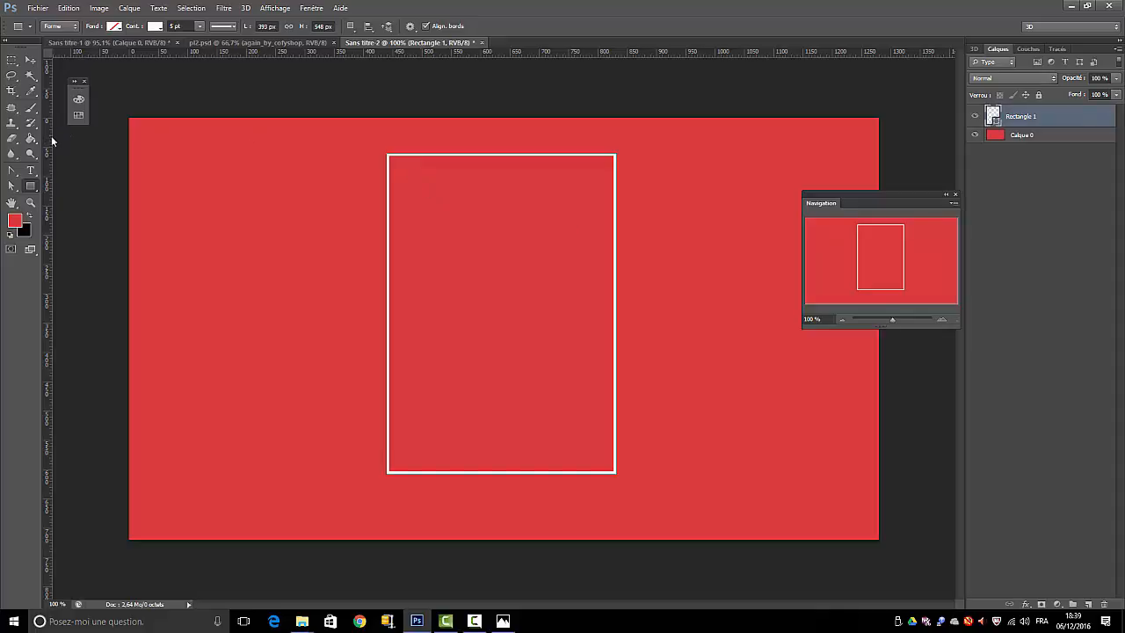
click(1039, 243)
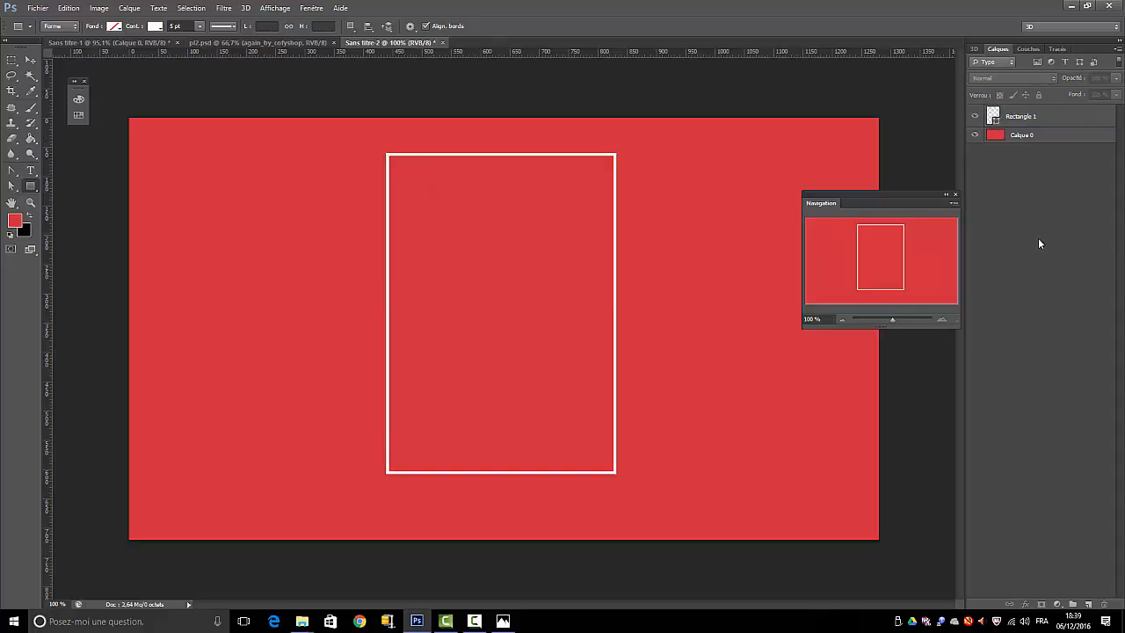
click(1042, 116)
right_click(1041, 116)
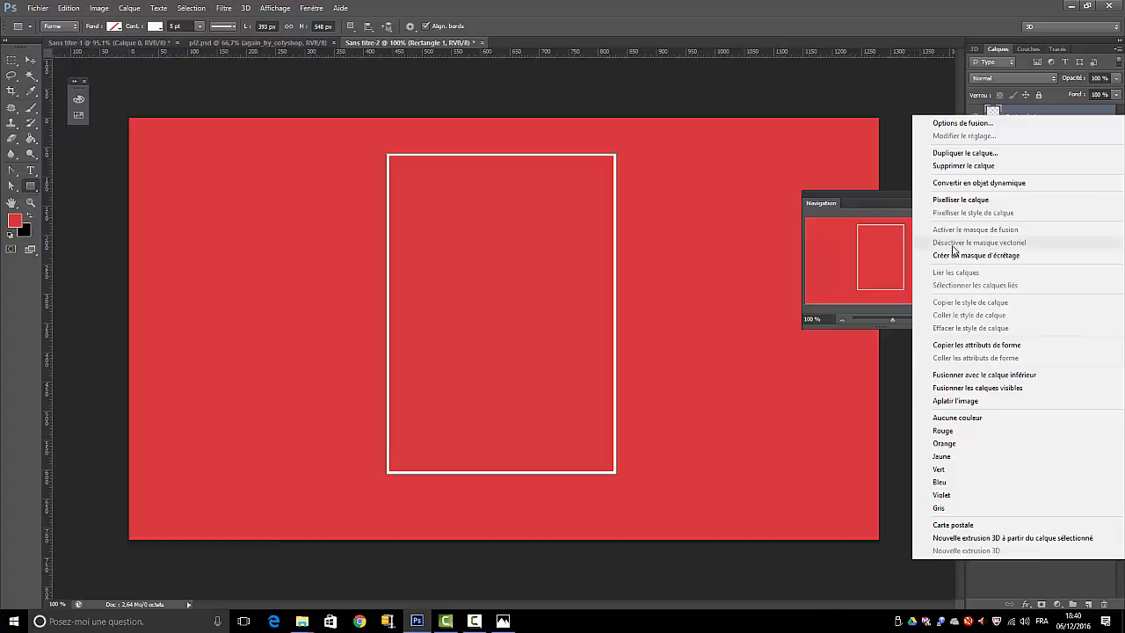
click(1073, 333)
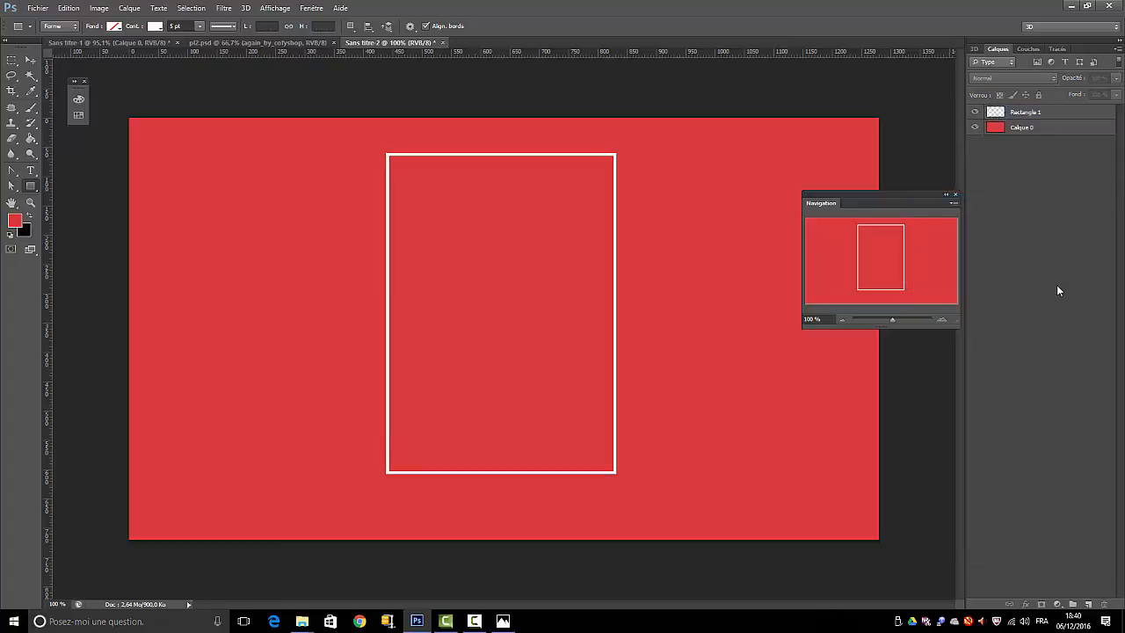
Step: Draw a small white-outlined ellipse about 38 × 40 px and move it onto the rectangle's upper-left corner
click(30, 186)
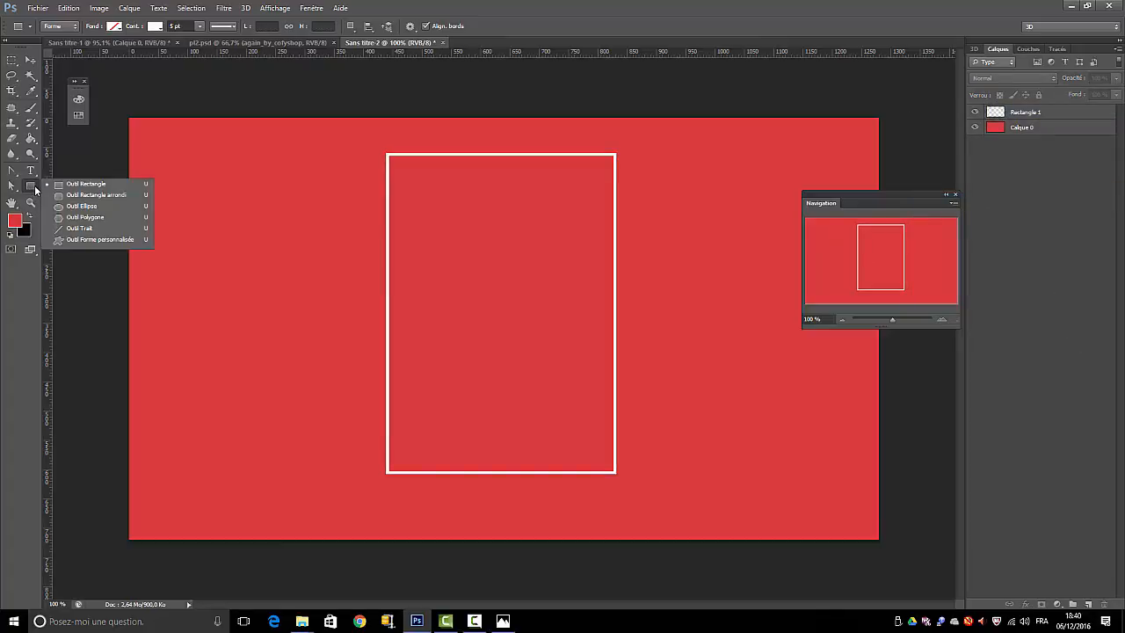
click(79, 207)
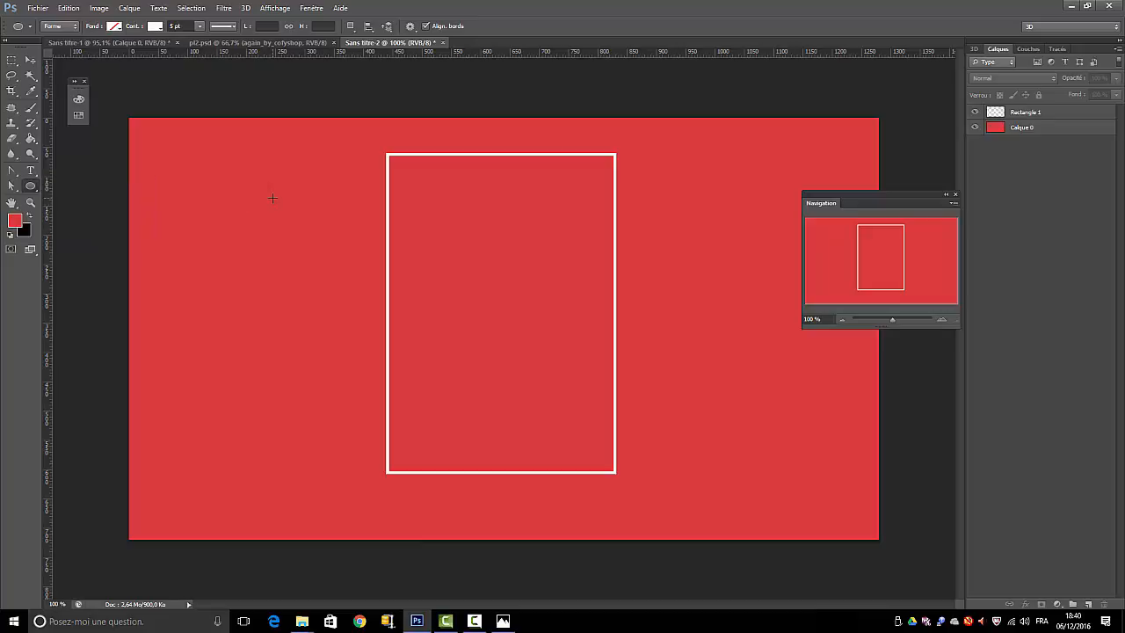
drag(226, 235, 238, 221)
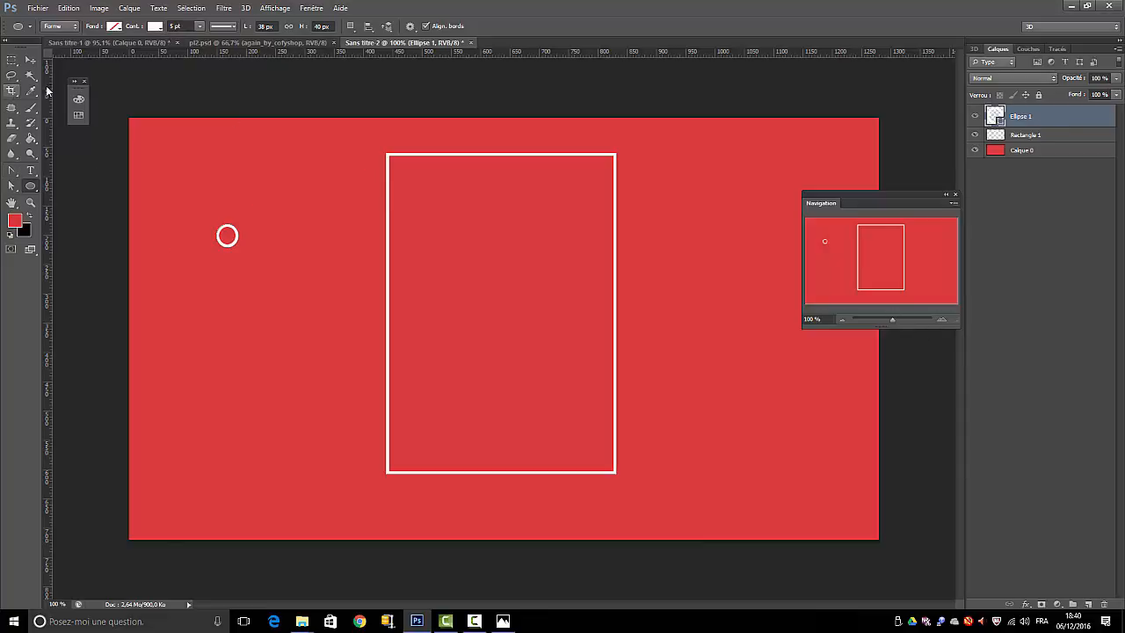
click(31, 60)
drag(225, 228, 390, 156)
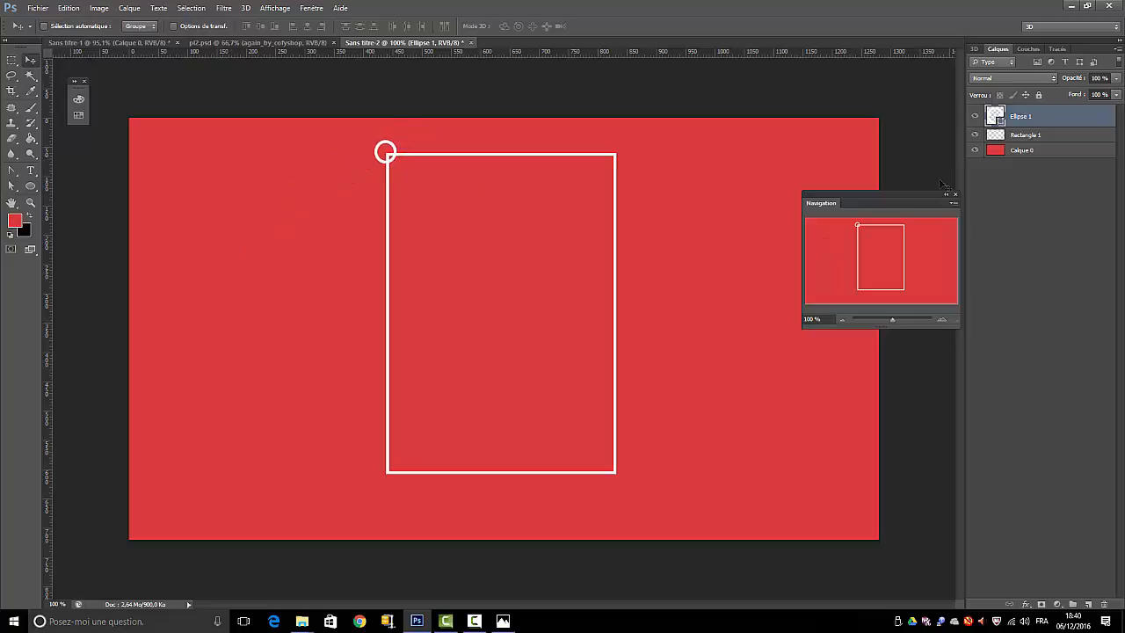
Step: Free-transform the white ellipse to centre it on the rectangle's upper-left corner, at X 442 px and Y 62 px
drag(892, 322, 901, 321)
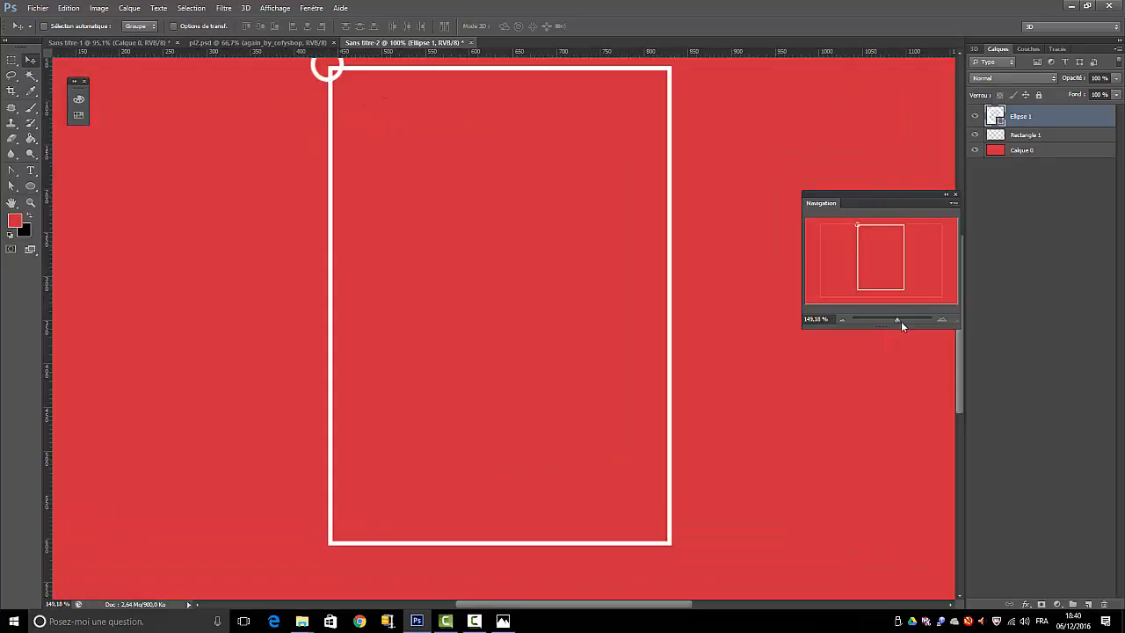
drag(886, 269, 881, 231)
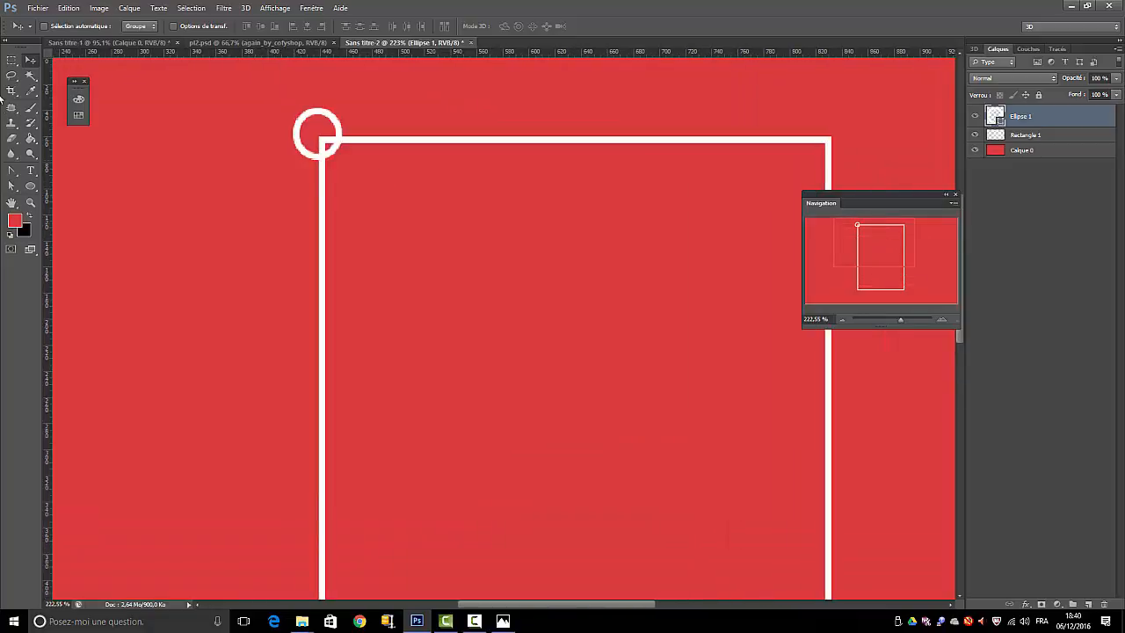
click(69, 8)
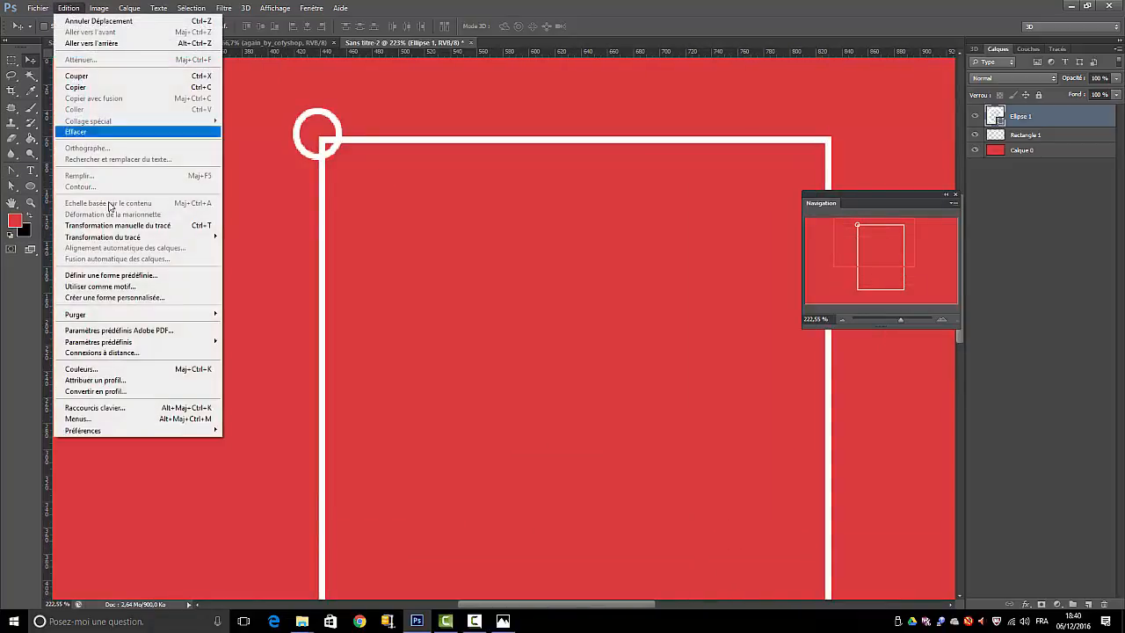
click(111, 226)
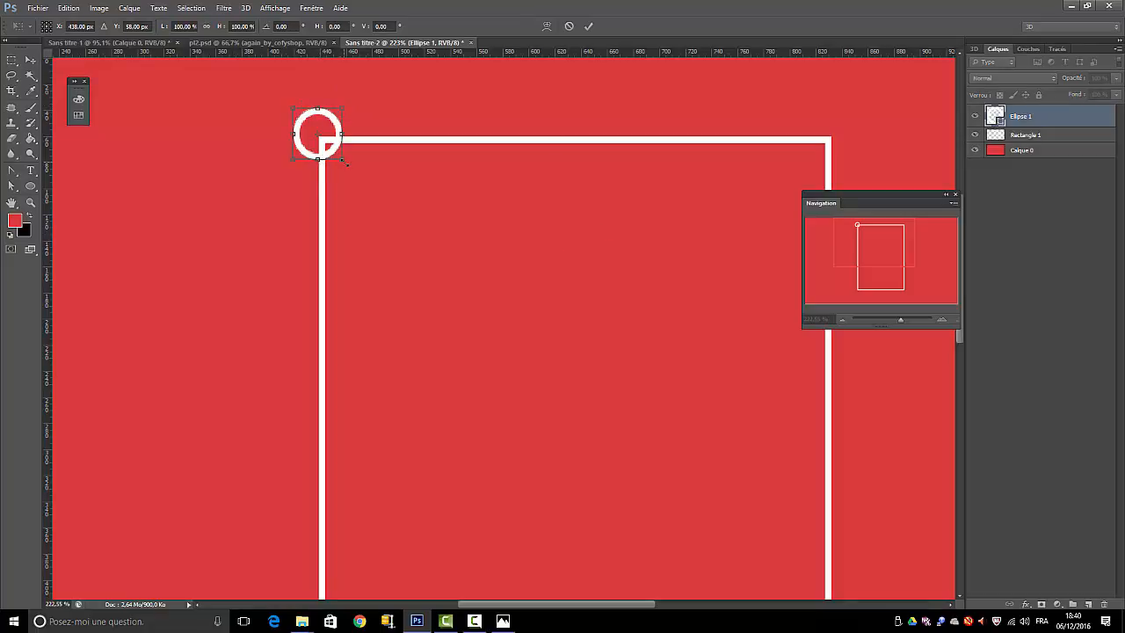
drag(322, 128, 328, 132)
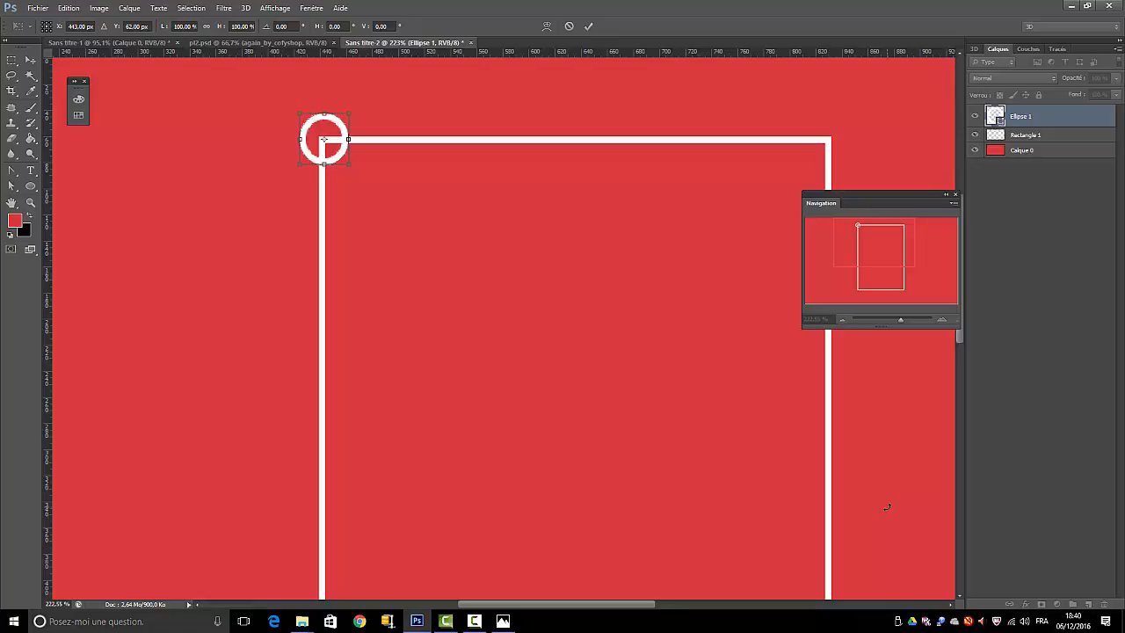
key(Left)
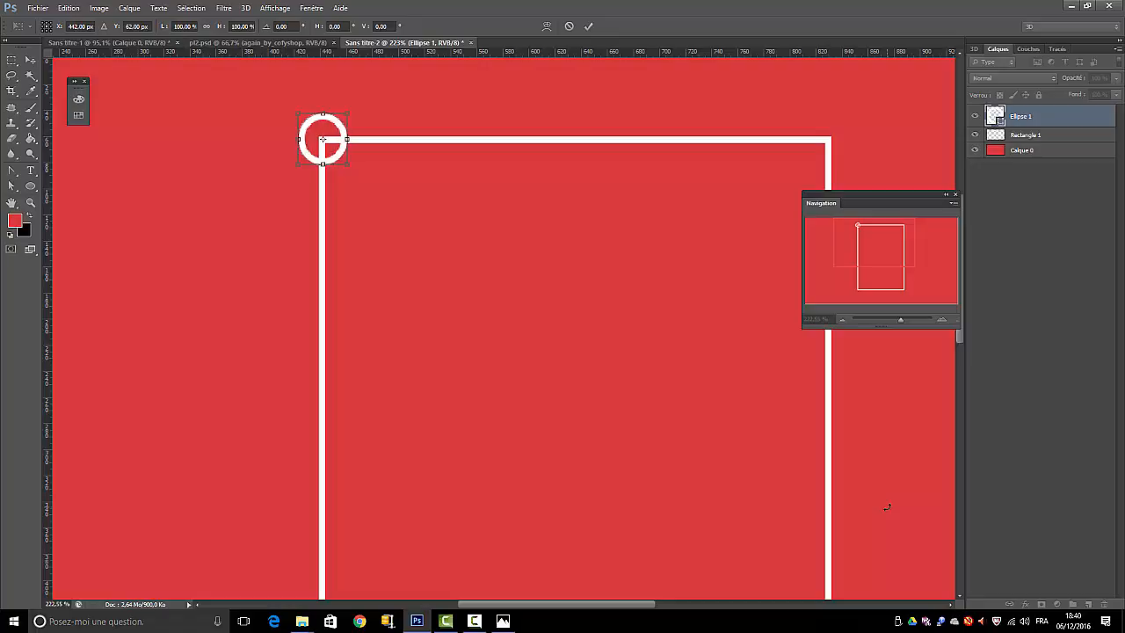
key(Left)
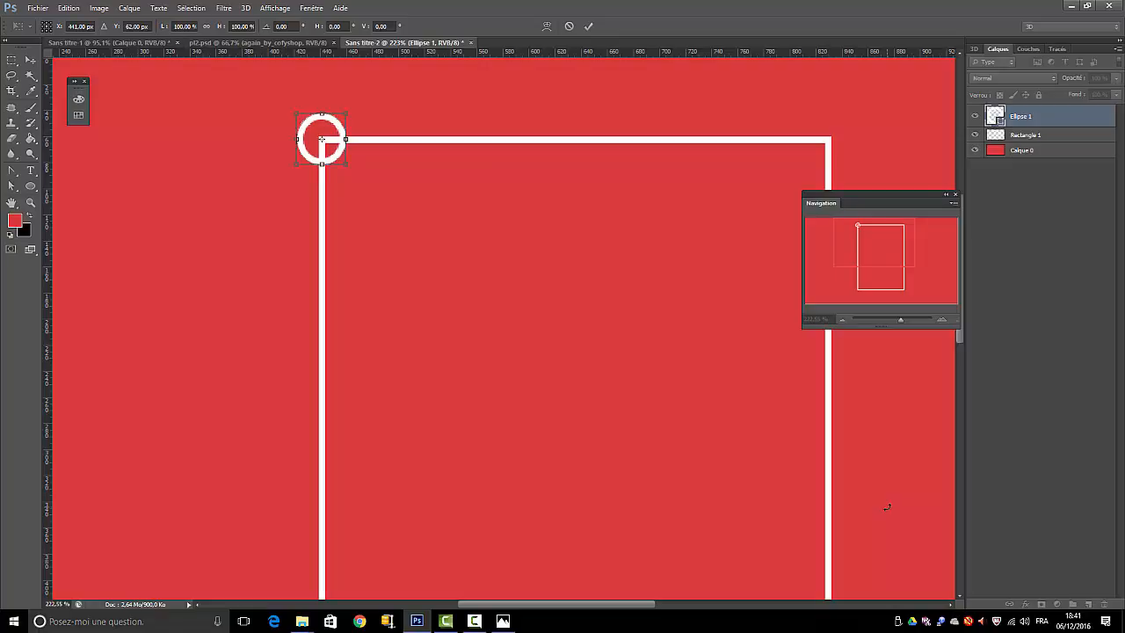
key(Right)
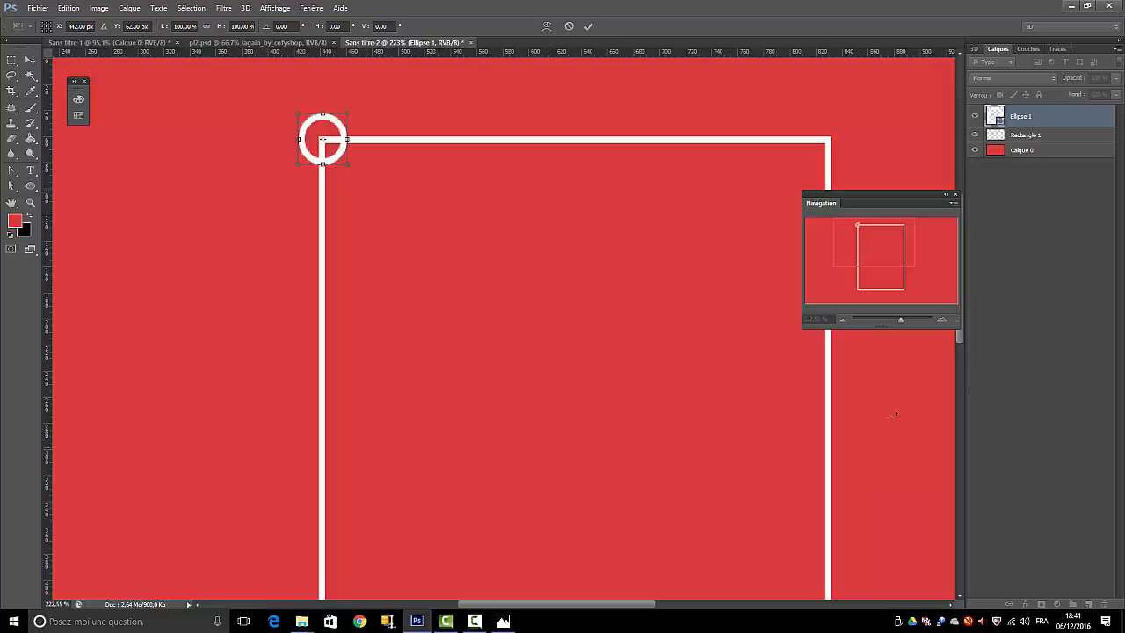
click(588, 27)
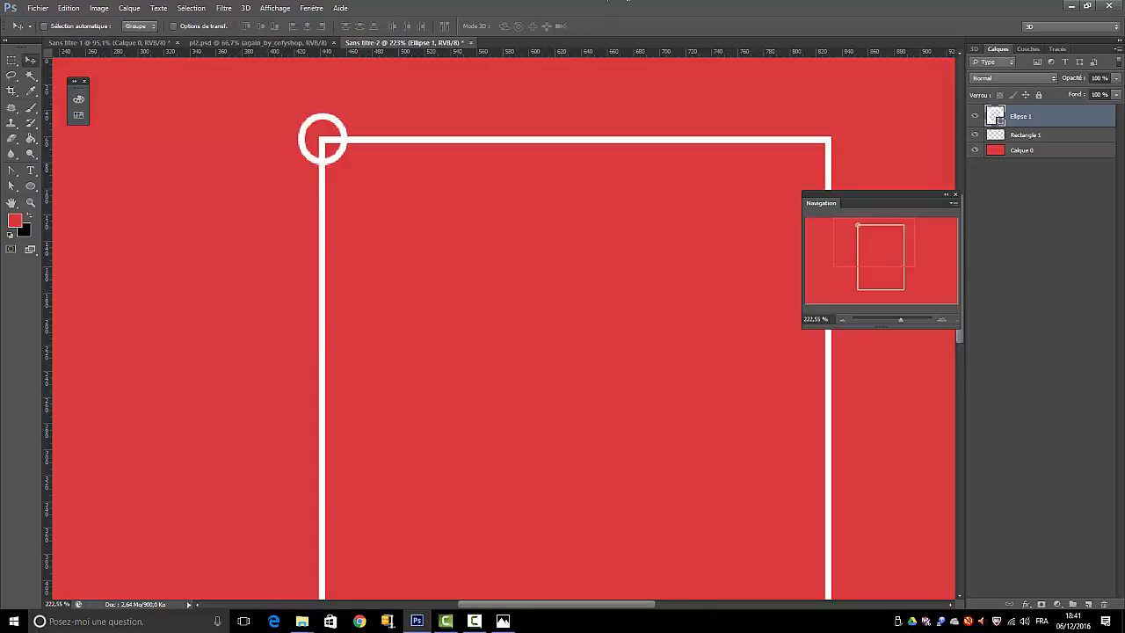
Step: Duplicate the ellipse layer, place the copy below the red background layer and hide it as a spare
drag(1032, 120, 1088, 605)
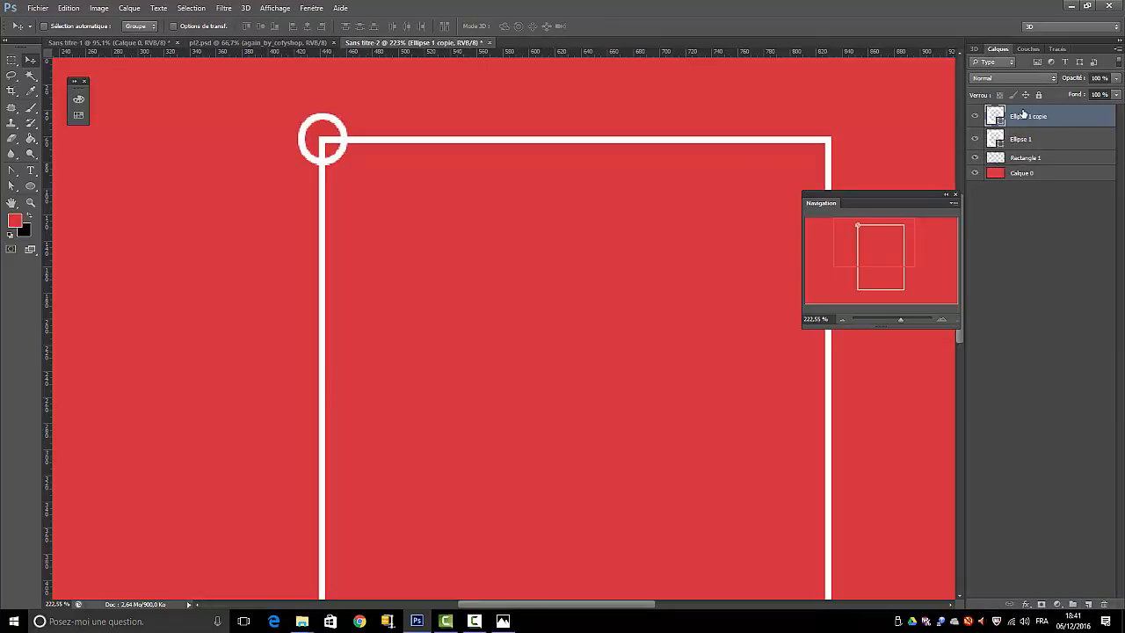
drag(1024, 118, 1030, 201)
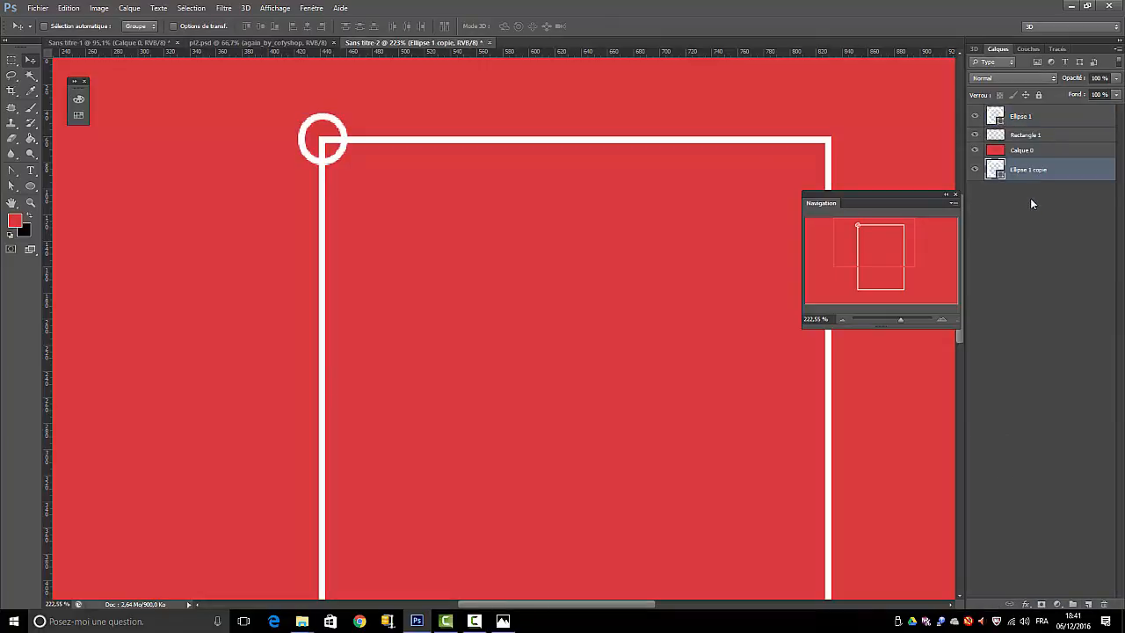
click(975, 169)
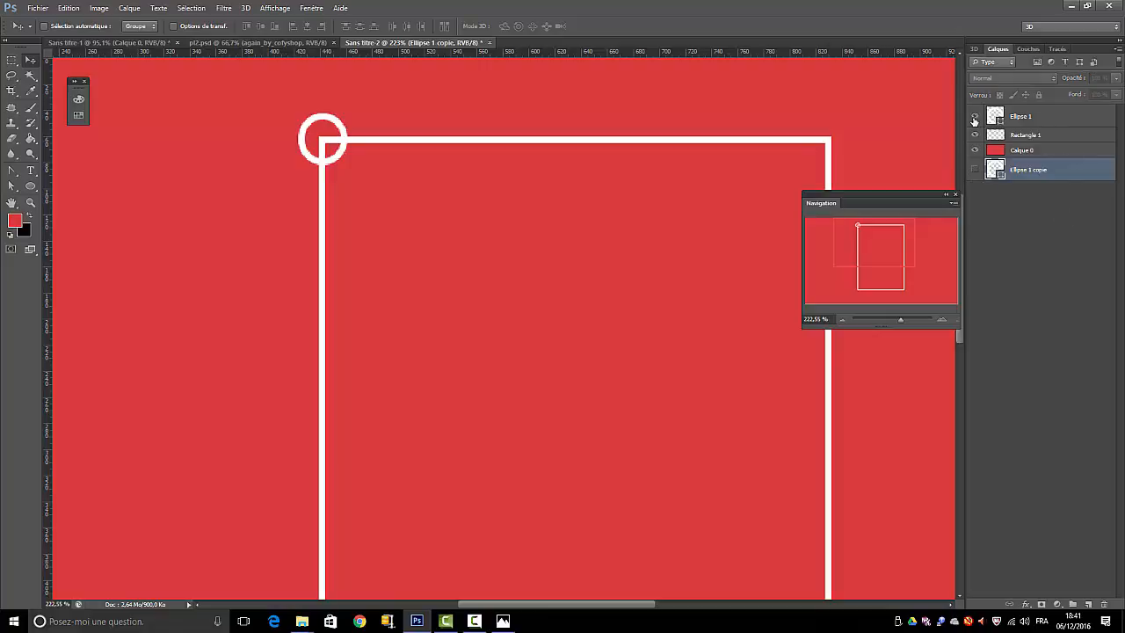
Step: Rasterize the original ellipse layer, Ellipse 1
click(1034, 117)
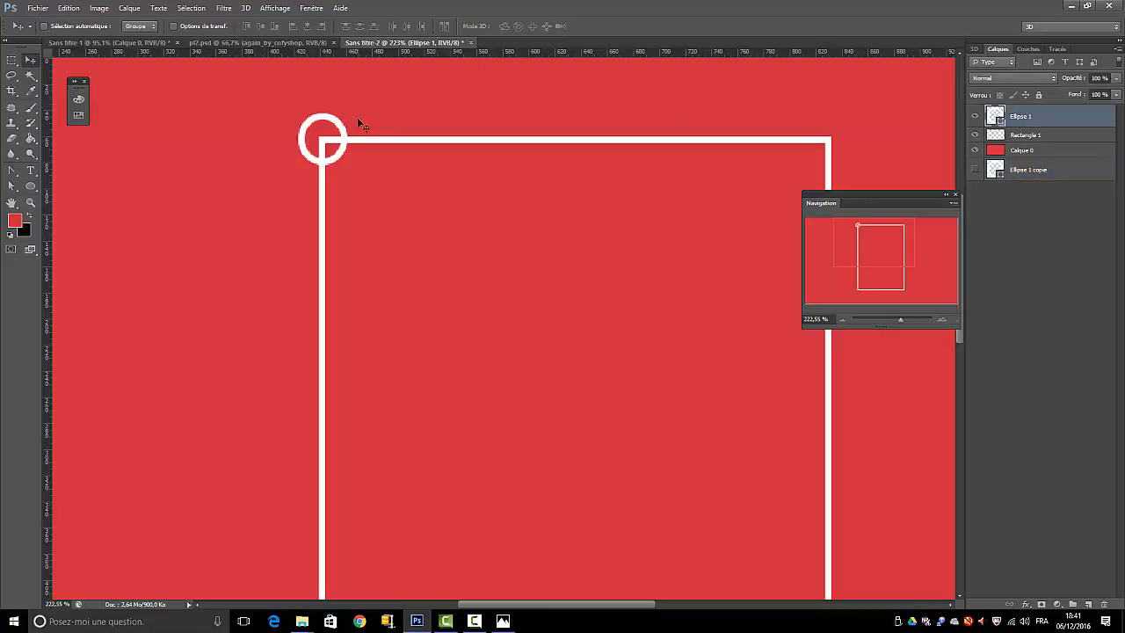
right_click(1021, 118)
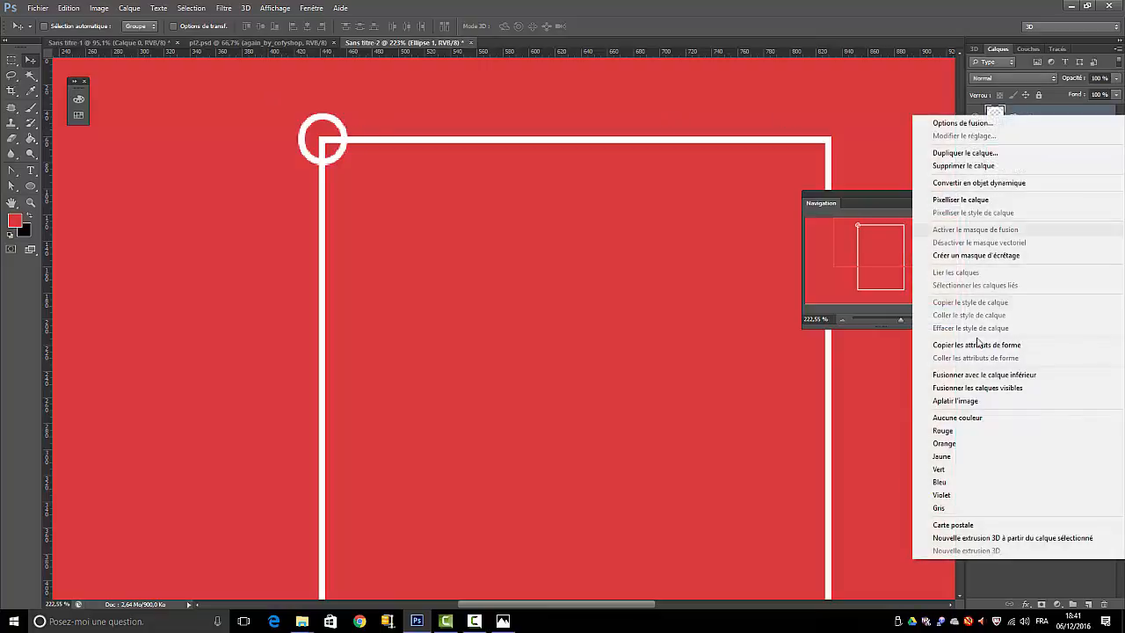
click(960, 200)
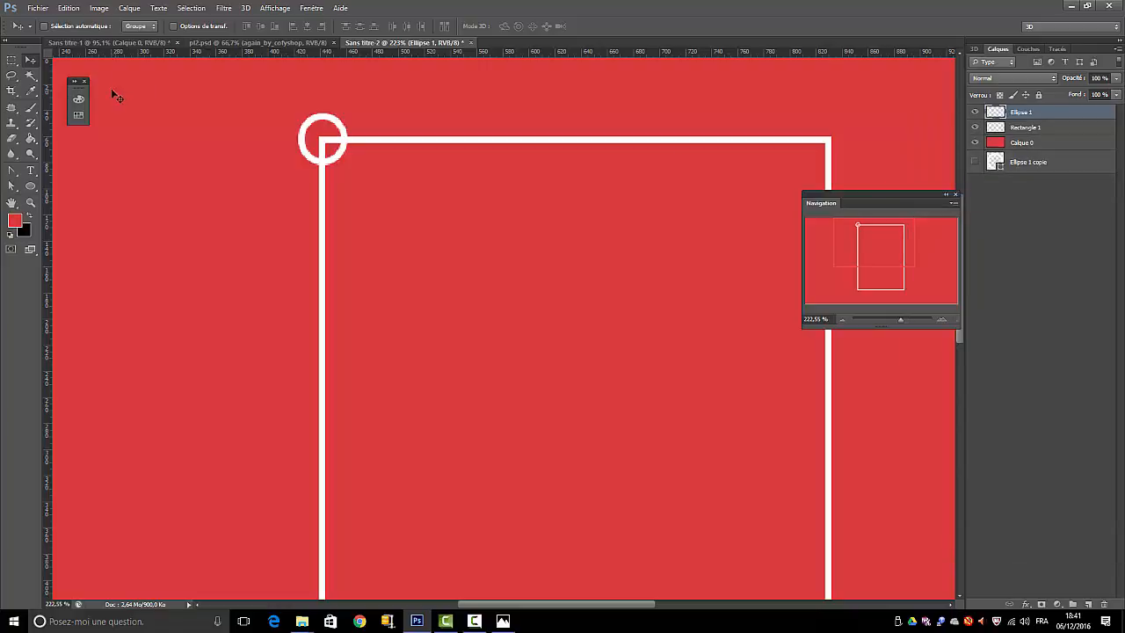
Step: Erase the parts of the ellipse outside the rectangle with rectangular selections, keeping only the quarter arc inside the upper-left corner
click(8, 60)
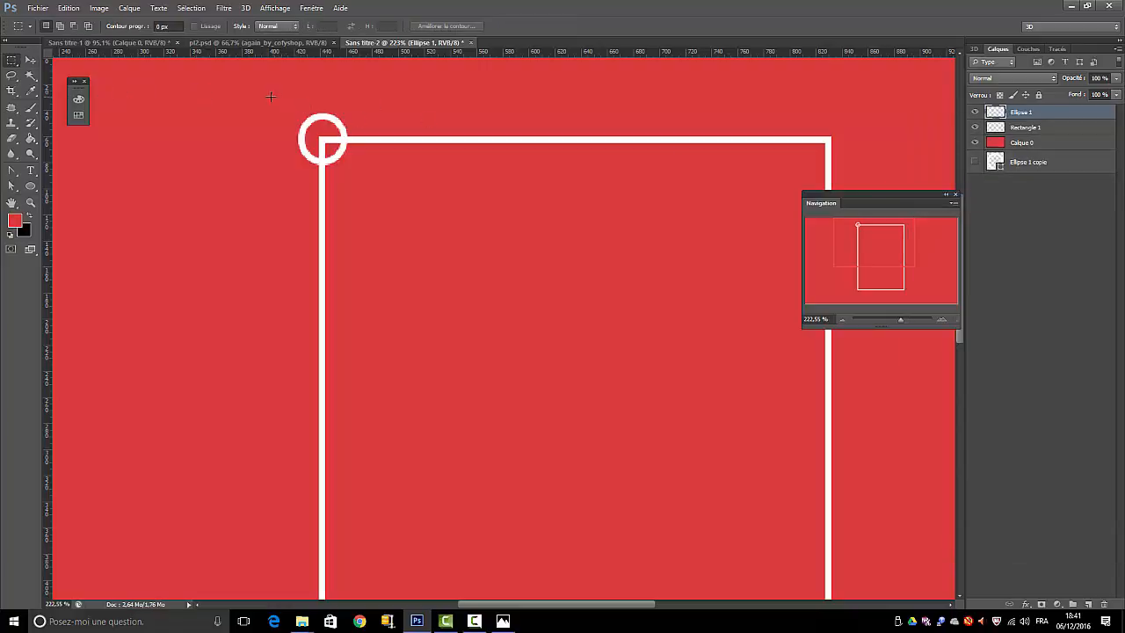
drag(269, 91, 362, 135)
key(Delete)
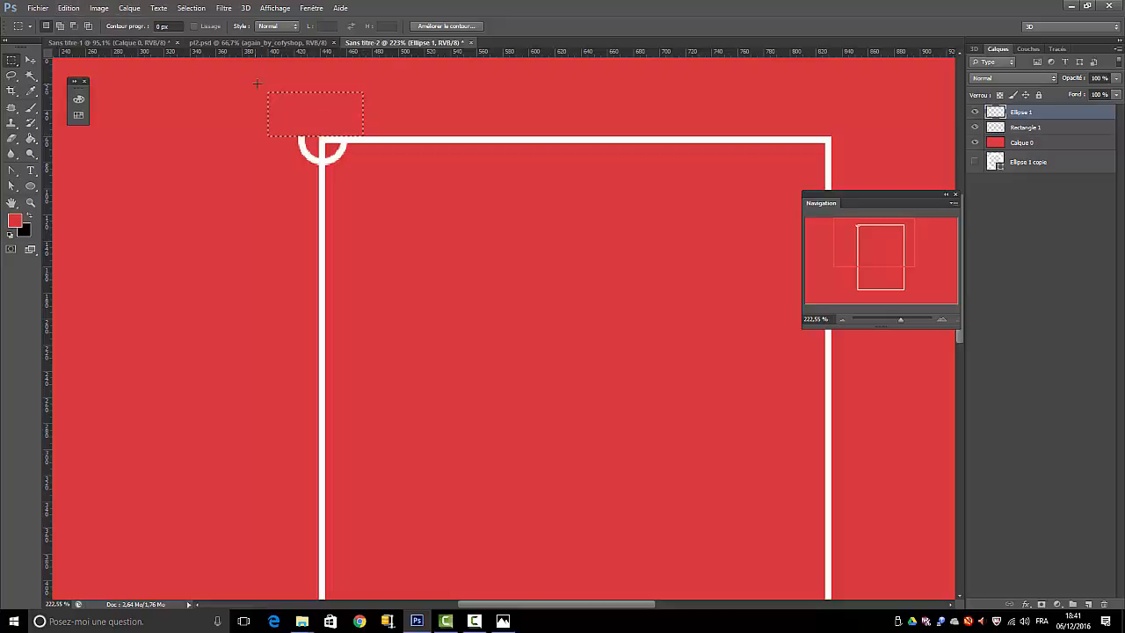
drag(271, 88, 319, 193)
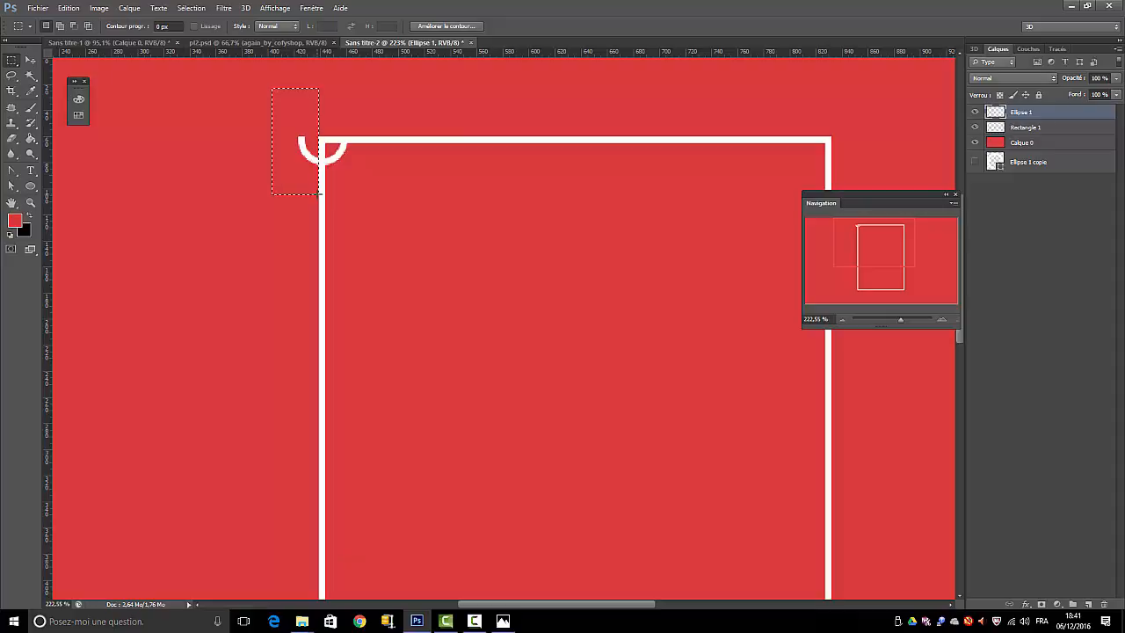
key(Delete)
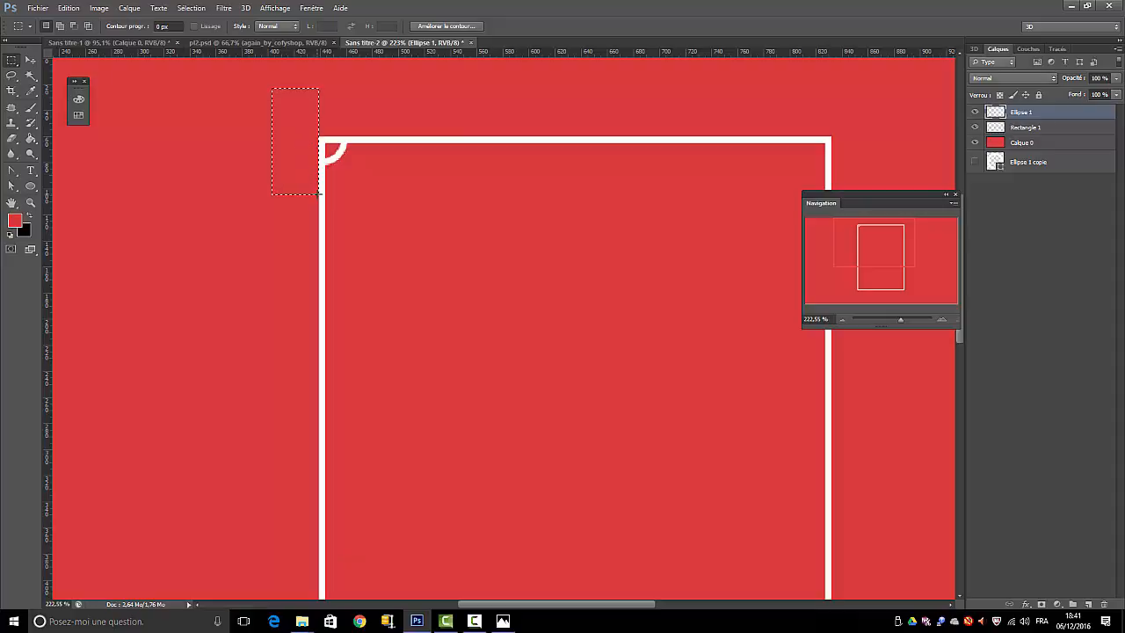
Step: Delete the rectangle outline's upper-left corner beyond the arc on the Rectangle 1 layer, using a widened rectangular selection, and deselect
click(1025, 130)
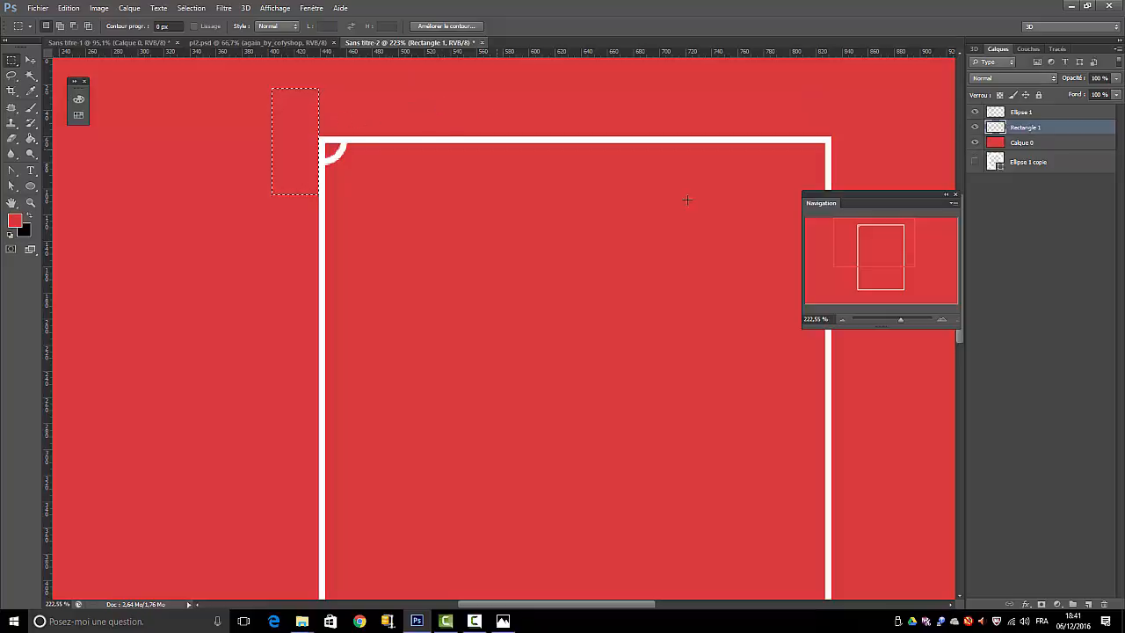
drag(294, 123, 219, 124)
drag(313, 102, 334, 159)
click(191, 8)
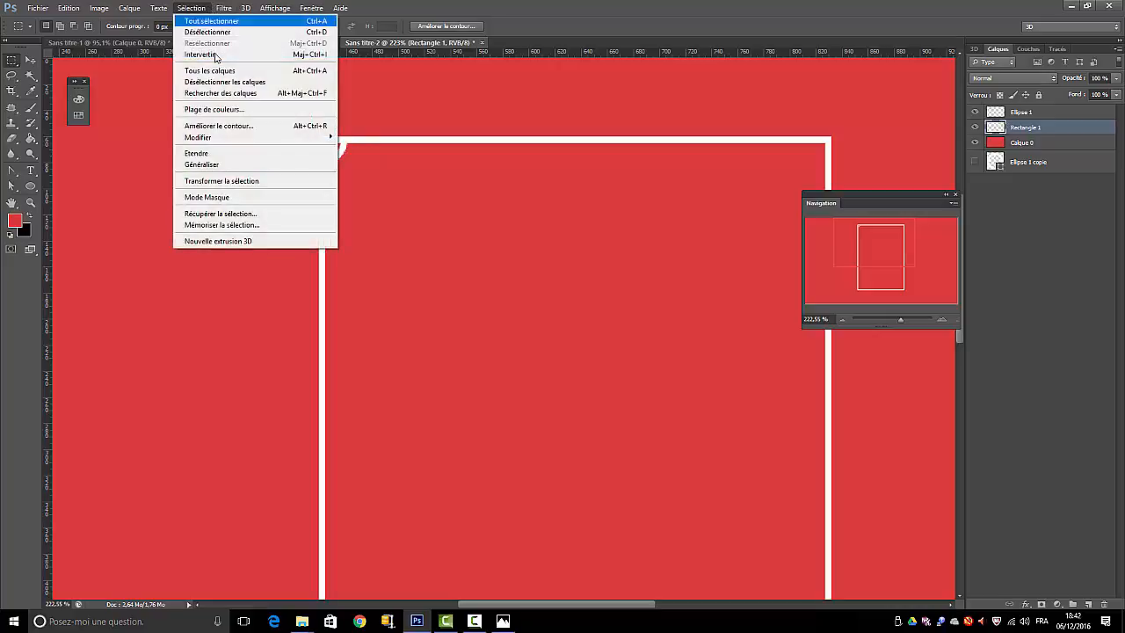
click(221, 182)
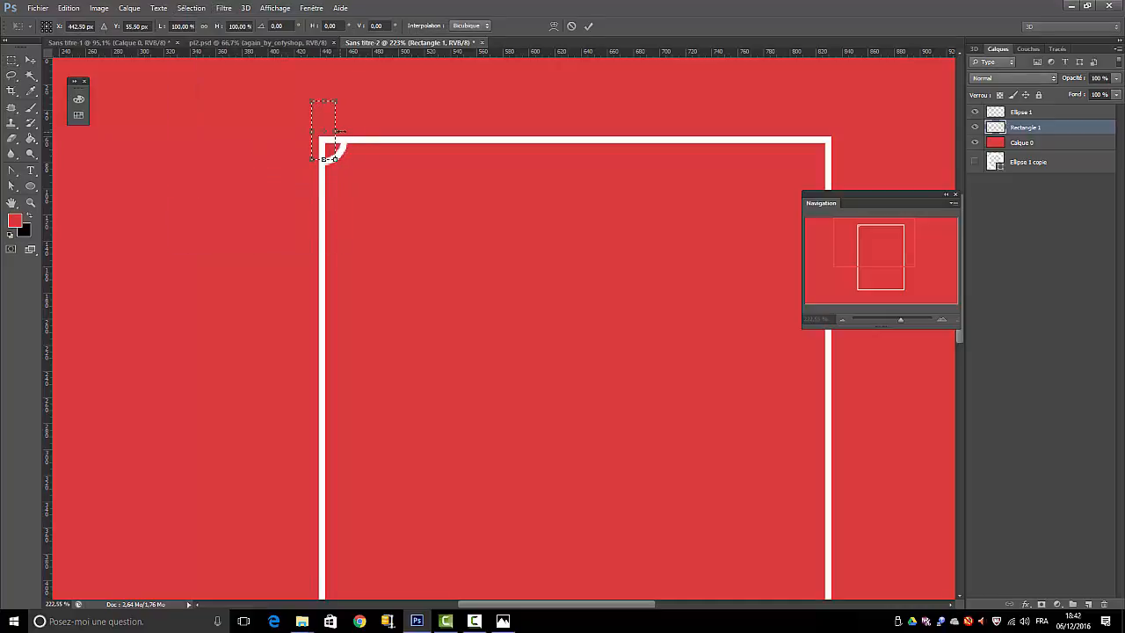
drag(340, 131, 342, 131)
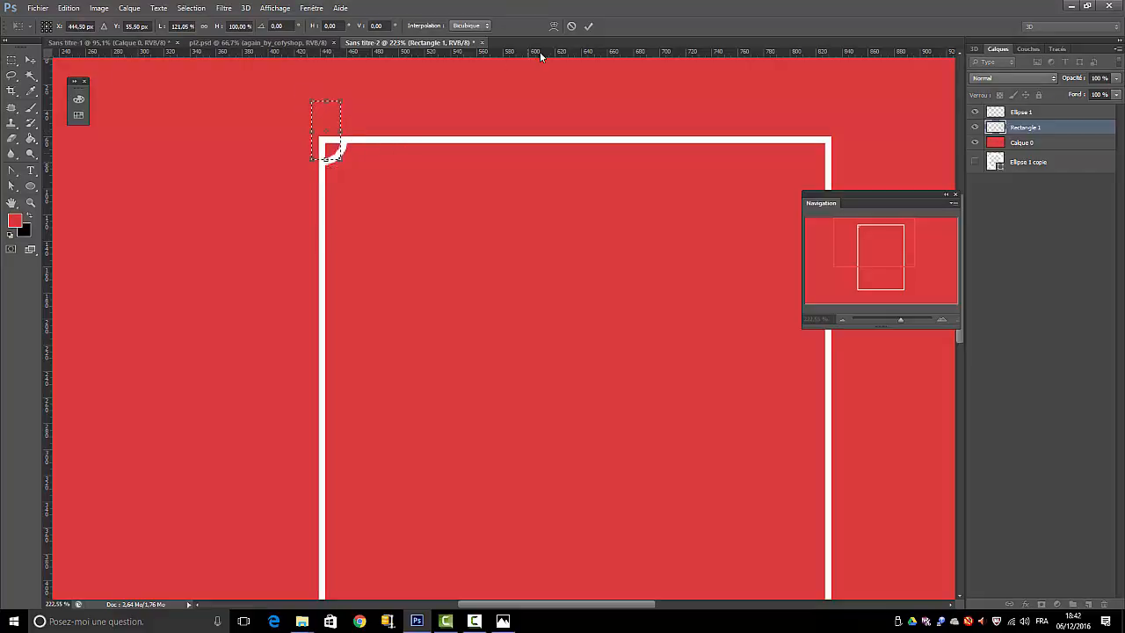
click(589, 26)
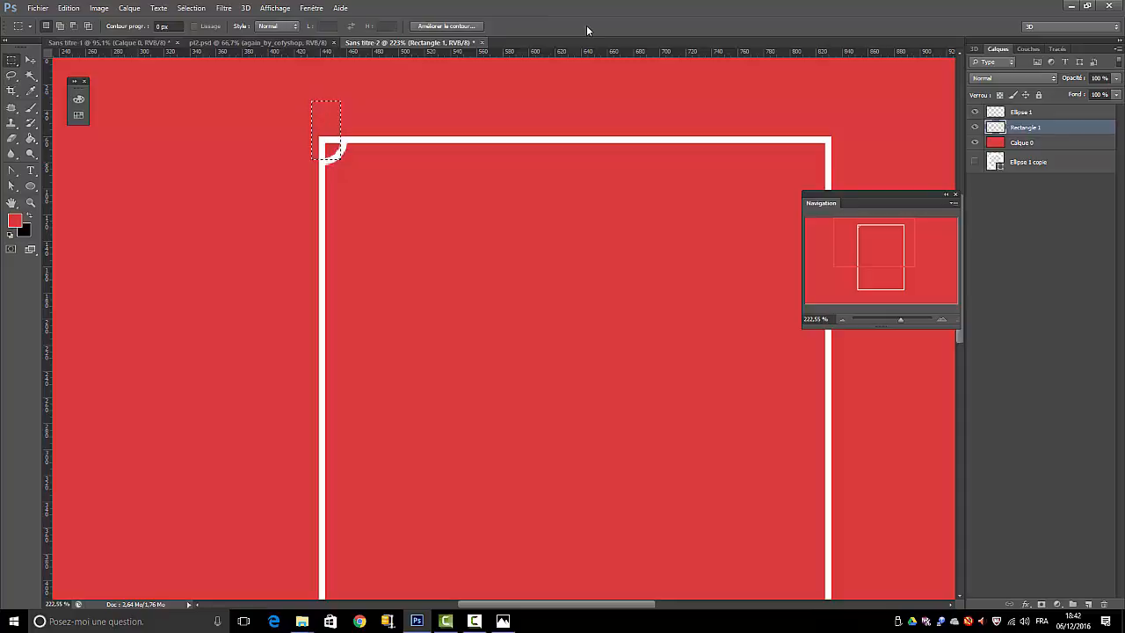
key(Delete)
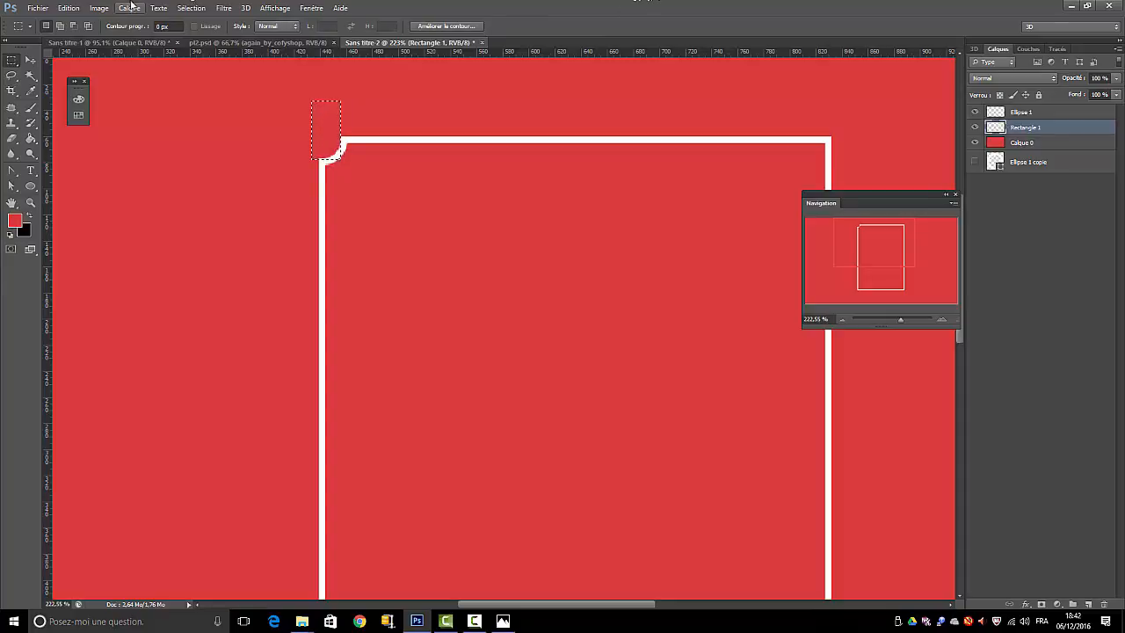
click(191, 8)
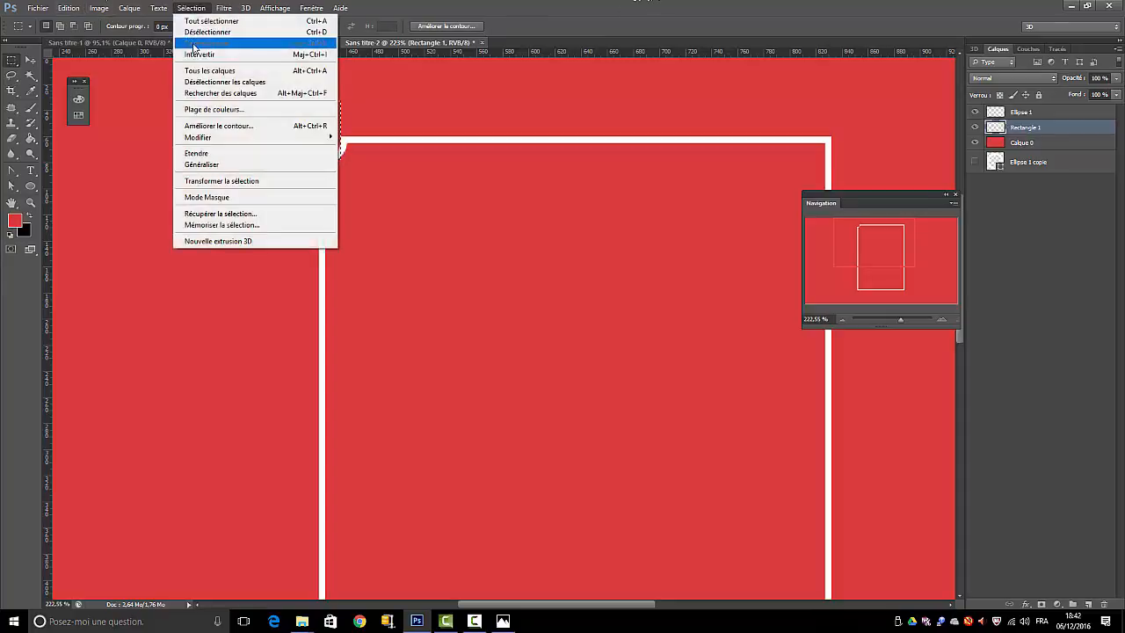
key(Return)
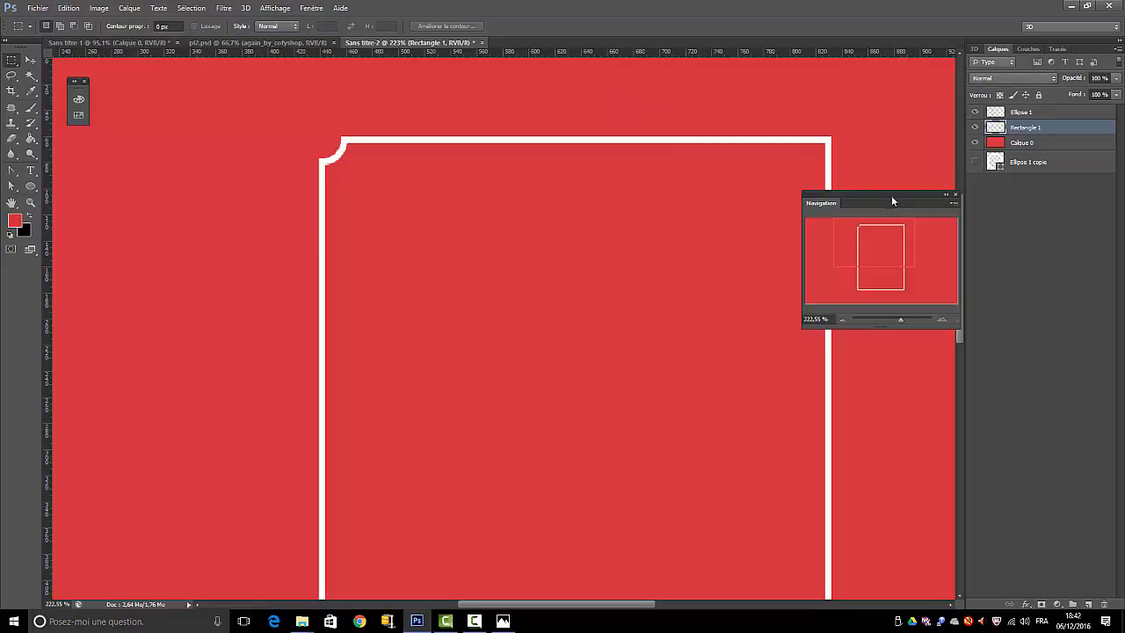
Step: Duplicate the corner arc's layer and move the copy to the inside of the rectangle's upper-right corner
drag(891, 195, 947, 288)
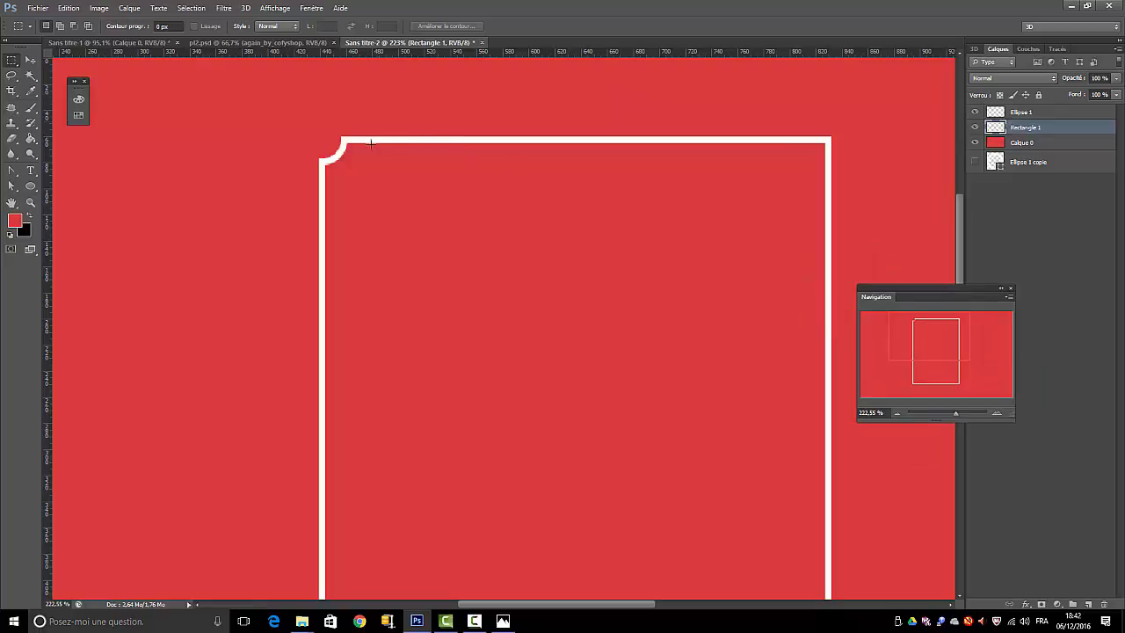
click(1017, 112)
drag(1022, 135, 1089, 605)
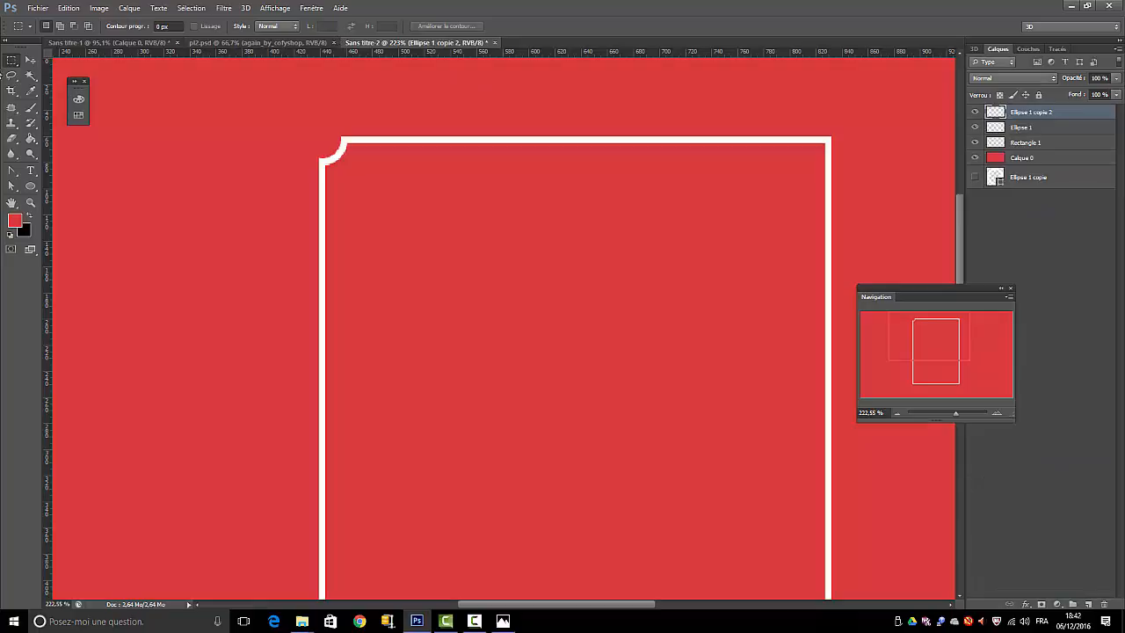
click(30, 60)
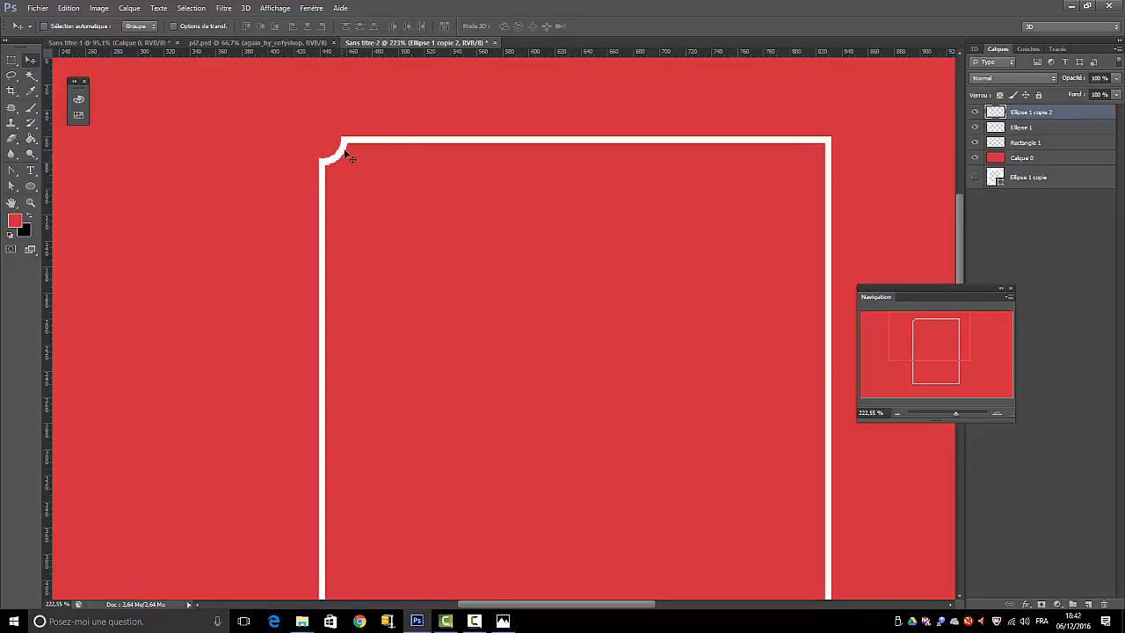
drag(349, 157, 810, 152)
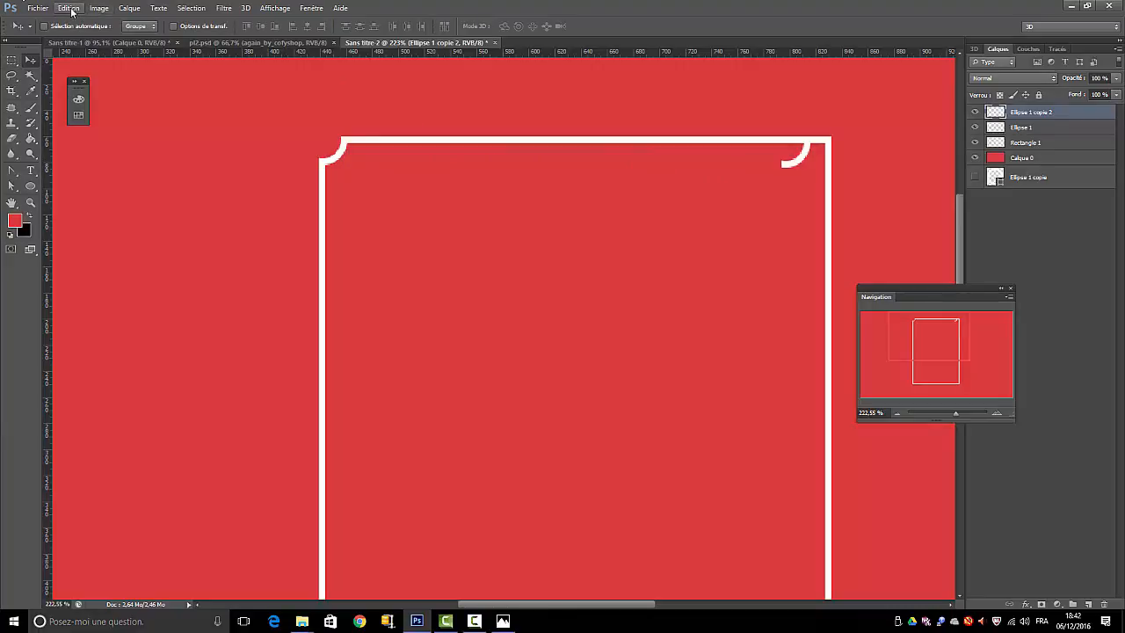
Step: Rotate the copied arc at the upper-right corner by 90°
click(70, 8)
click(110, 226)
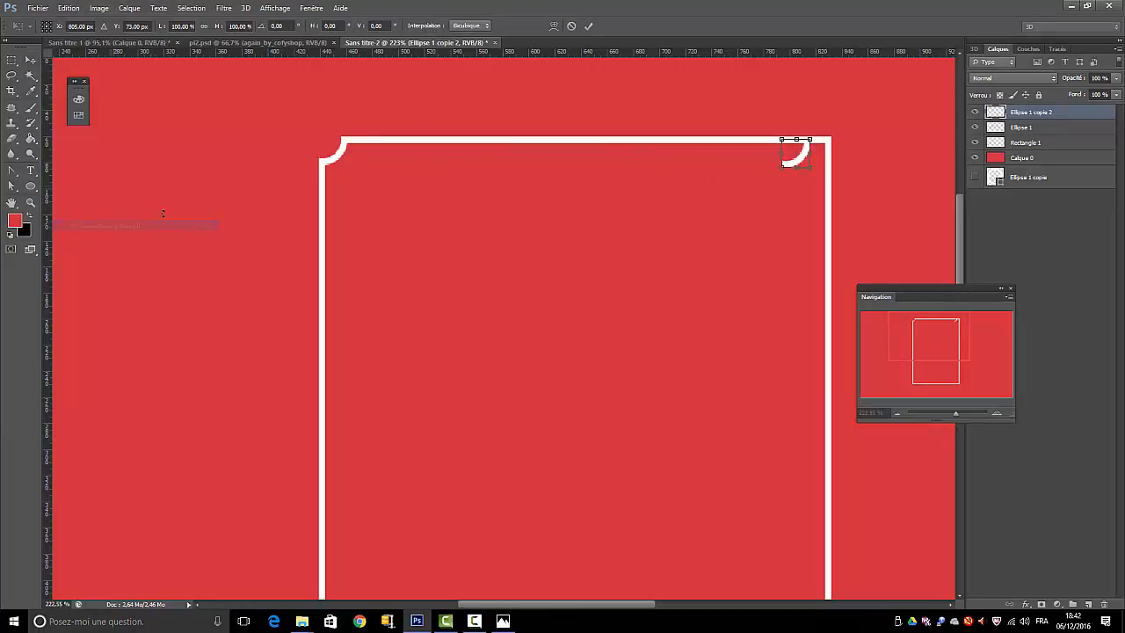
click(287, 24)
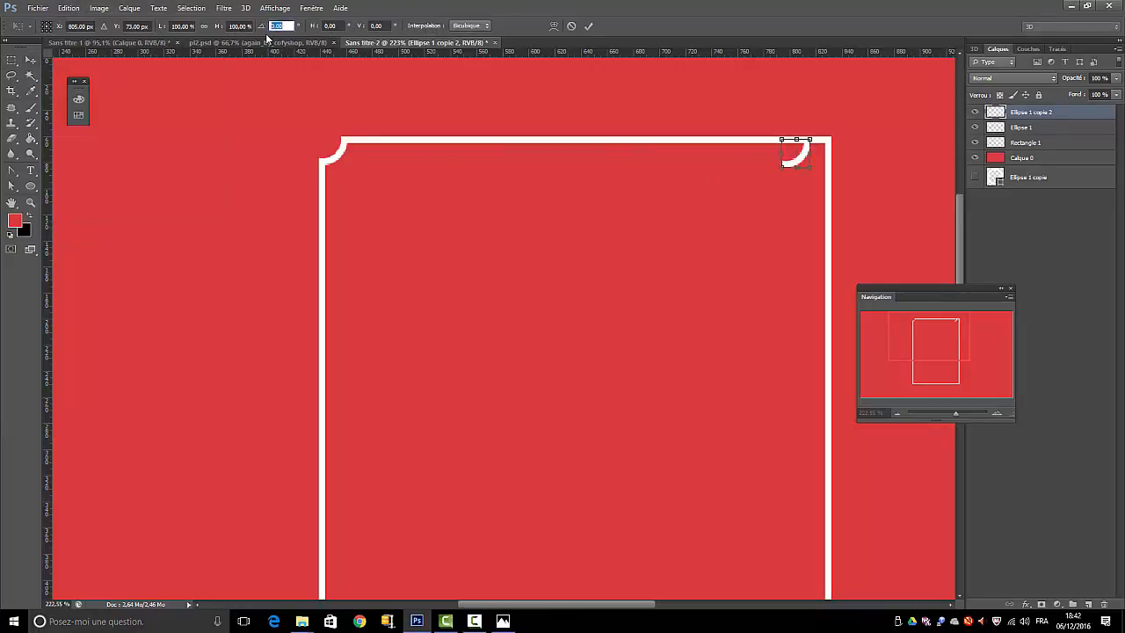
text(90)
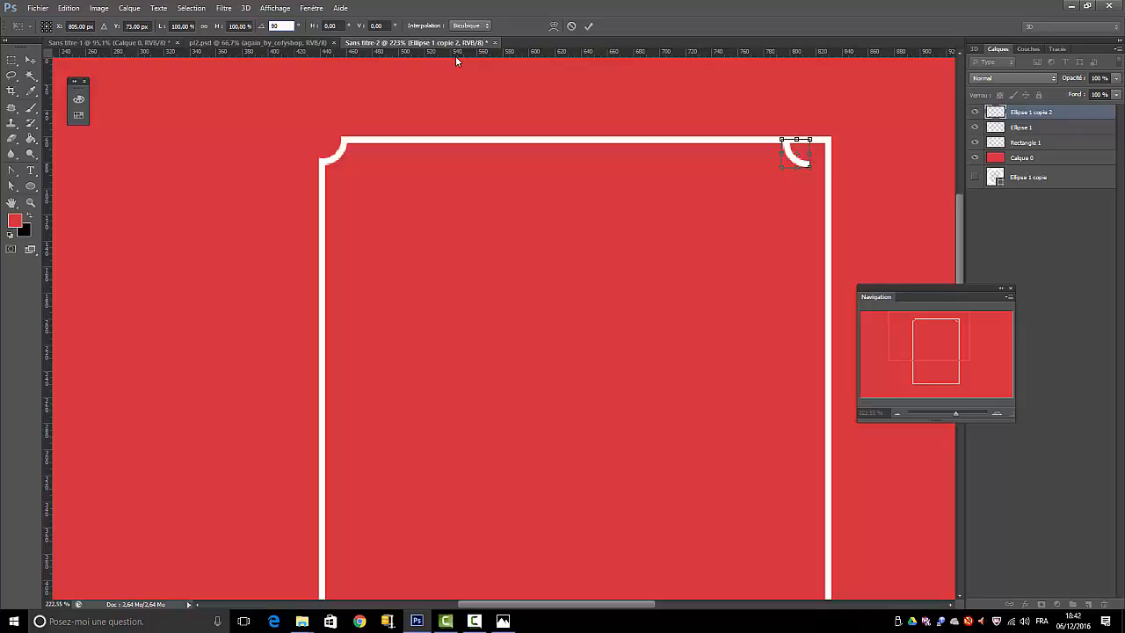
click(590, 27)
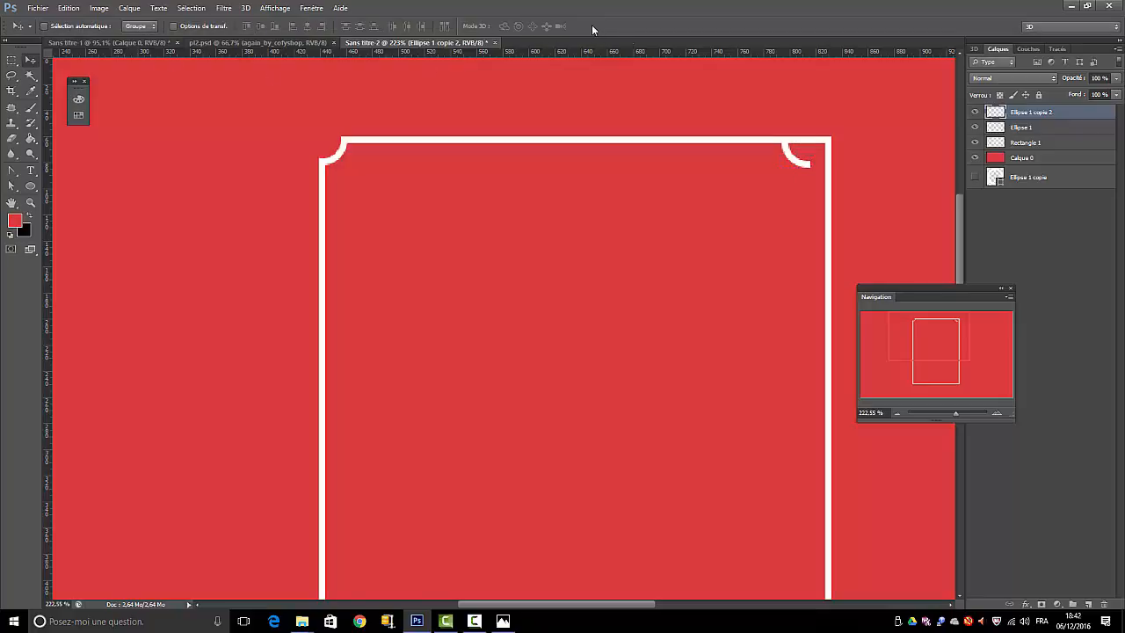
Step: Move the rotated arc 14 px to the right so it meets the rectangle's right edge at the upper-right corner
click(68, 8)
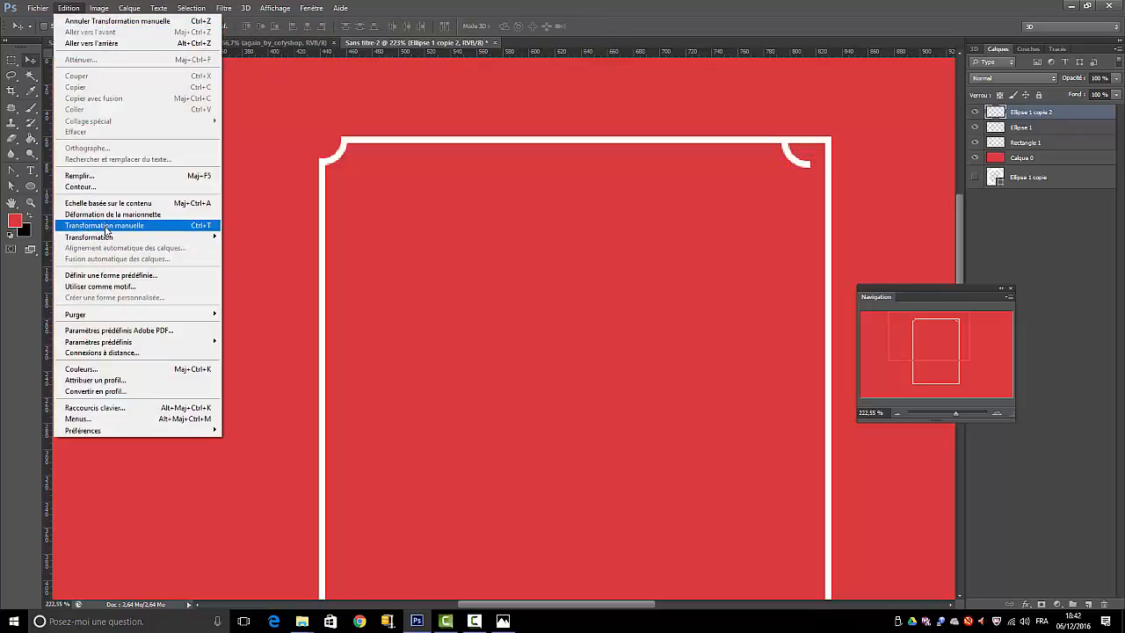
click(105, 226)
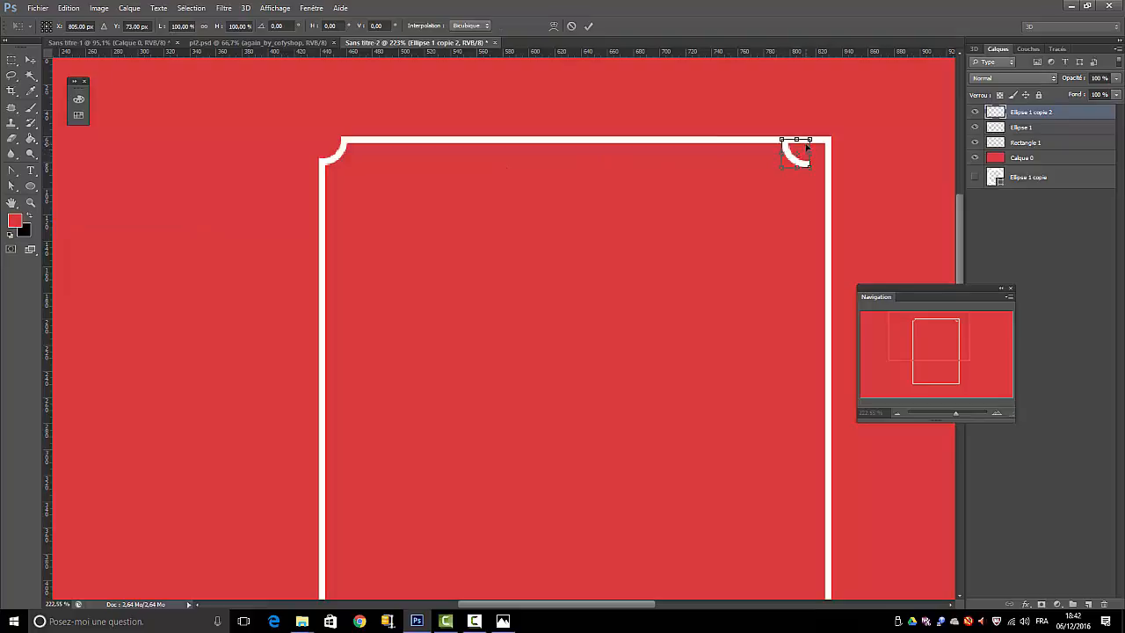
drag(807, 149, 825, 153)
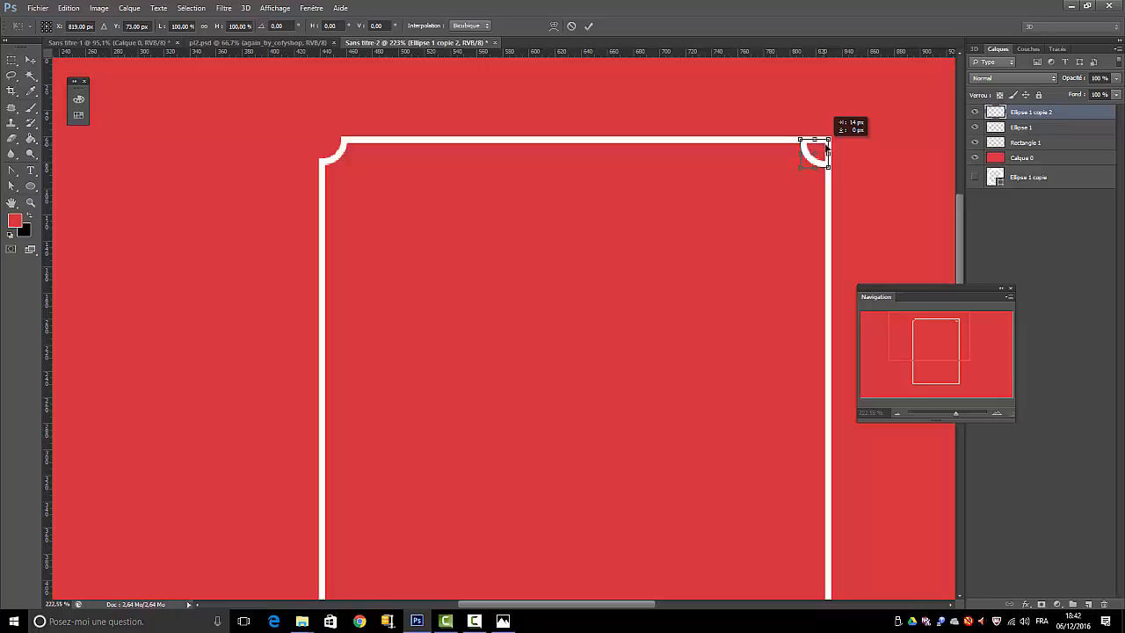
drag(827, 149, 827, 148)
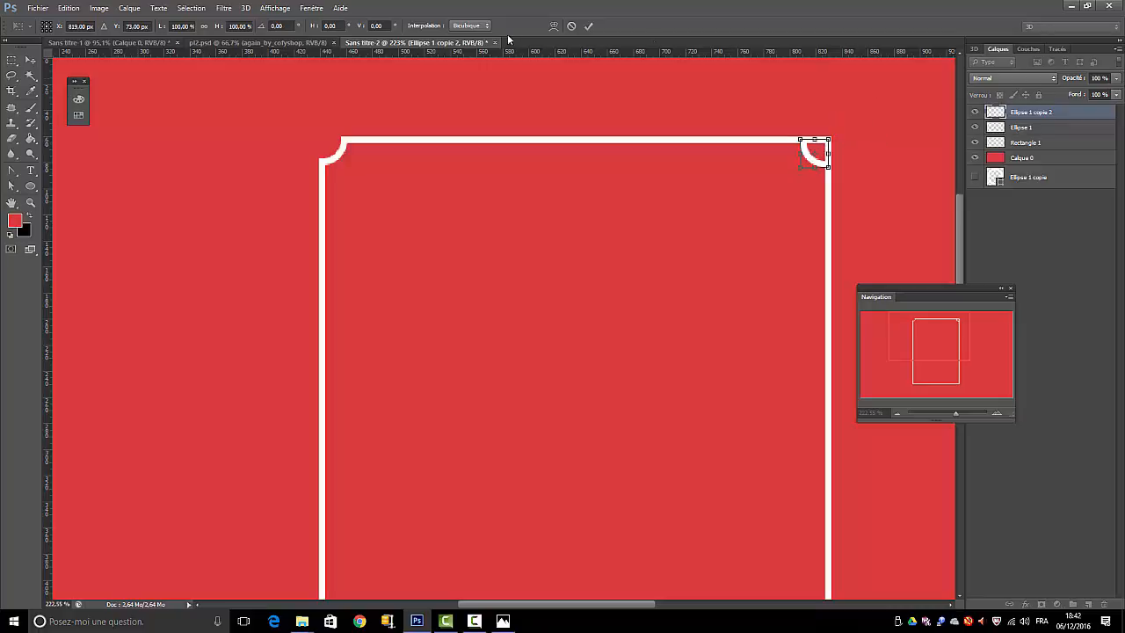
click(588, 26)
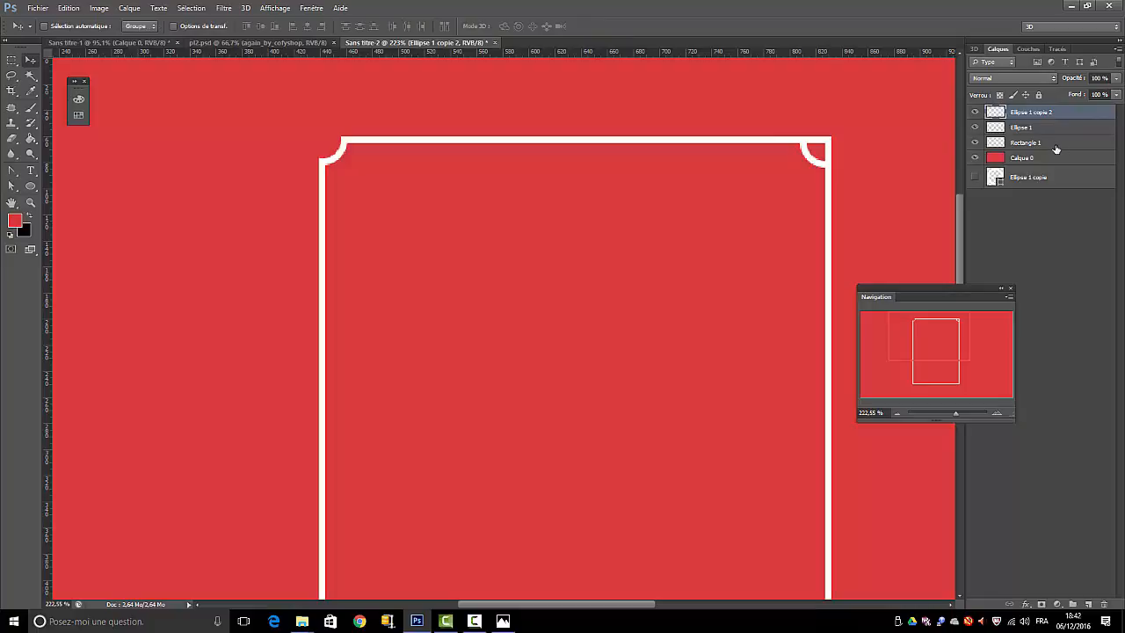
Step: Delete the rectangle outline's upper-right corner beyond the arc on the Rectangle 1 layer using a rectangular selection, and deselect
click(989, 144)
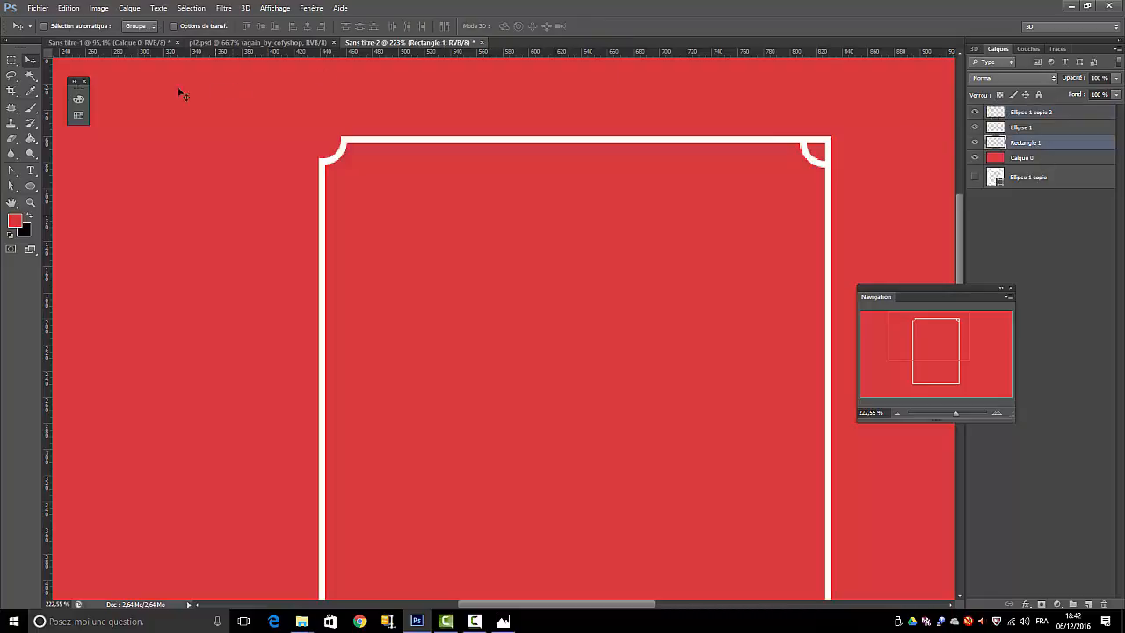
click(12, 60)
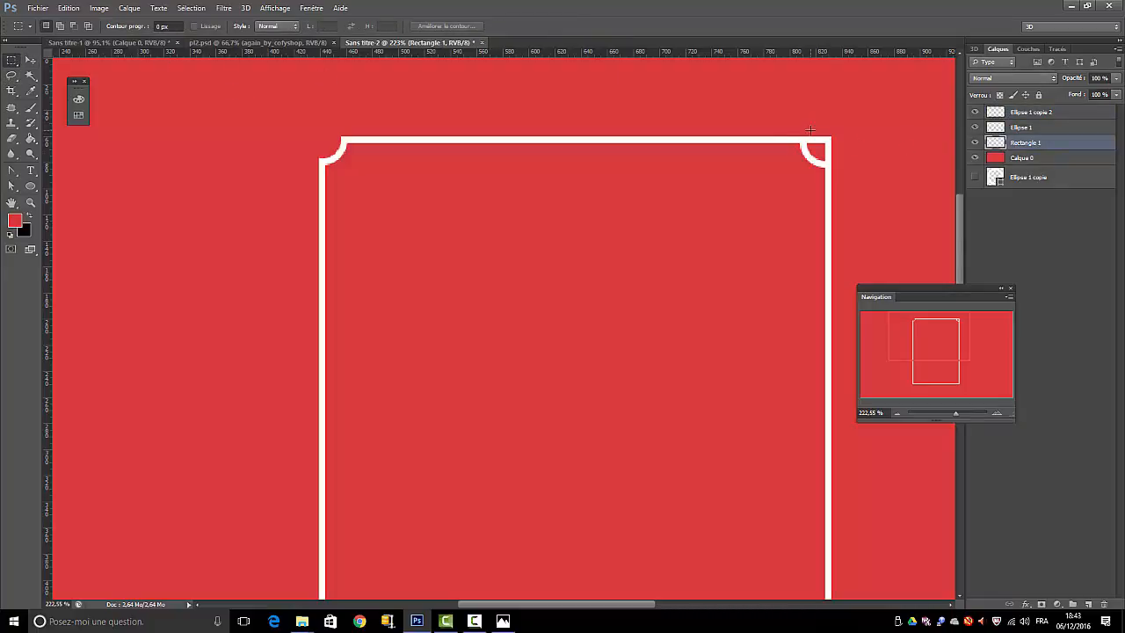
drag(809, 131, 848, 160)
key(Delete)
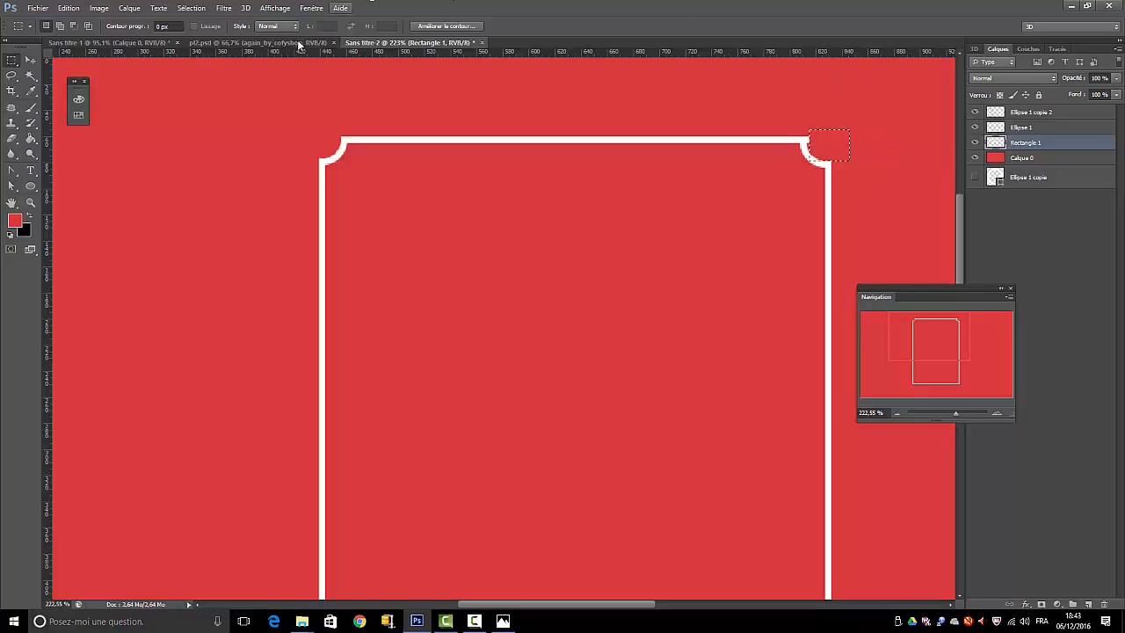
click(190, 8)
click(202, 34)
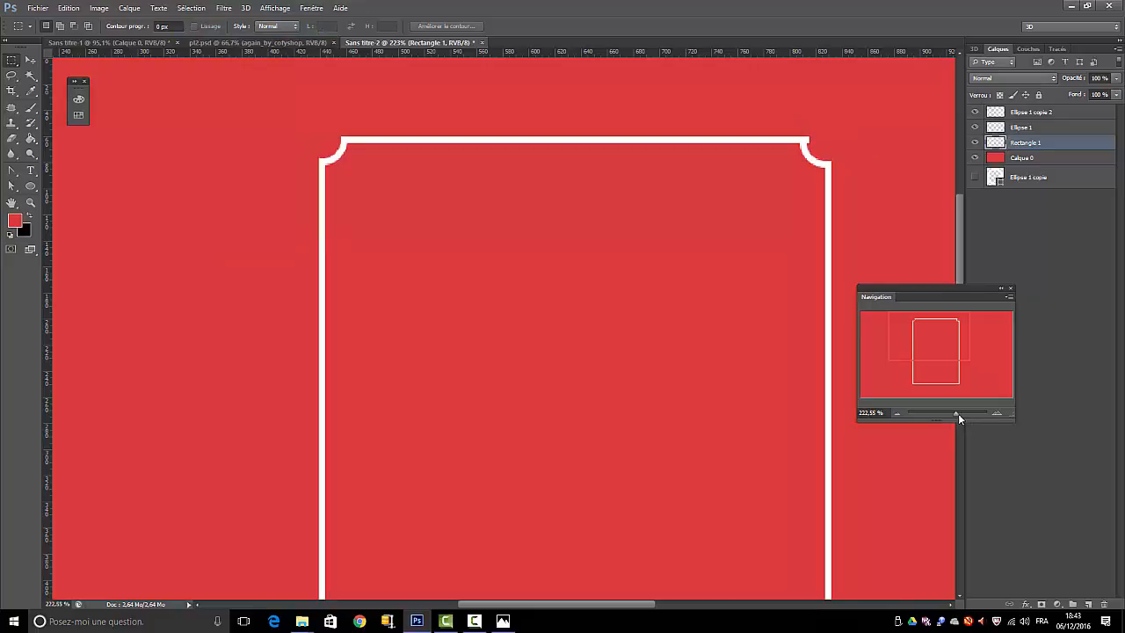
Step: Erase the small stub of the upper border that sticks out past the upper-right arc
drag(958, 413, 962, 413)
drag(944, 359, 962, 329)
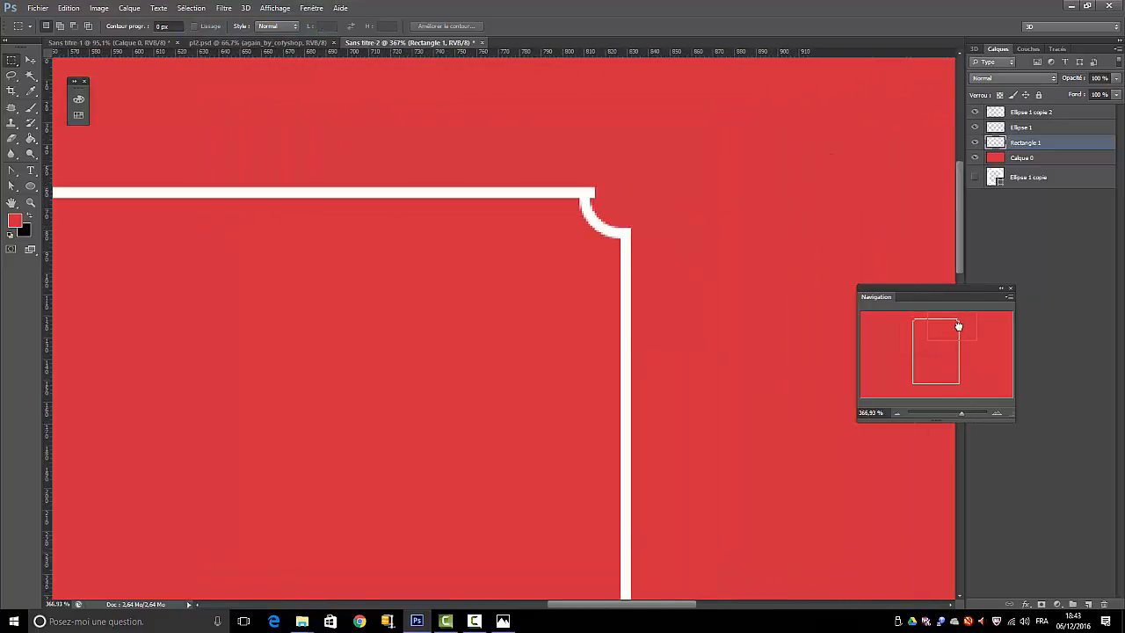
drag(591, 162, 616, 200)
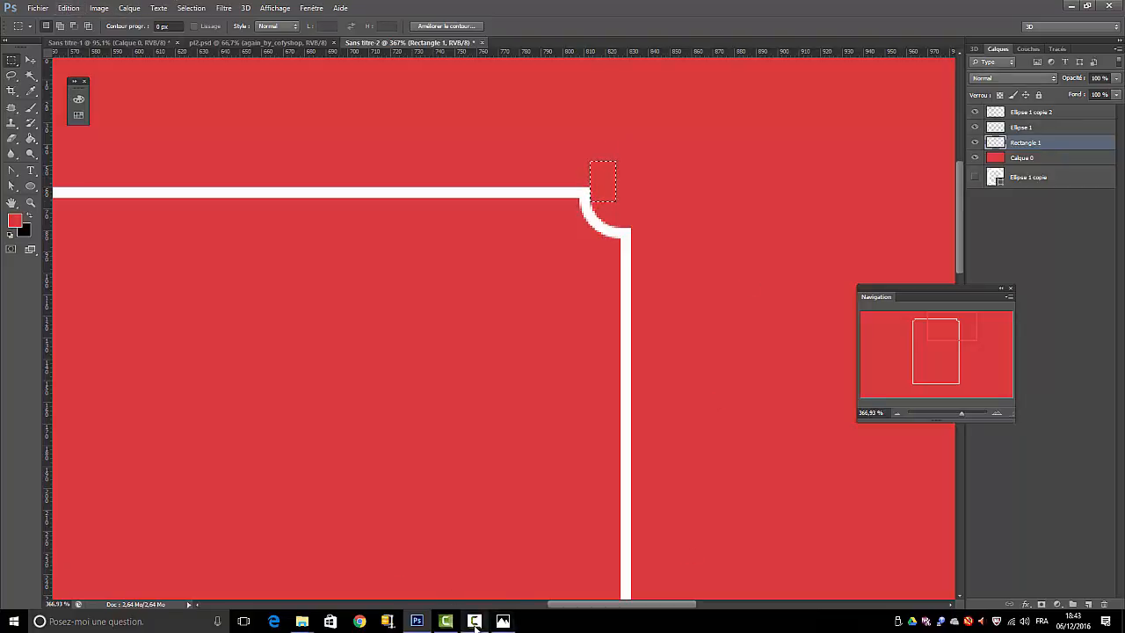
mouse_move(475, 620)
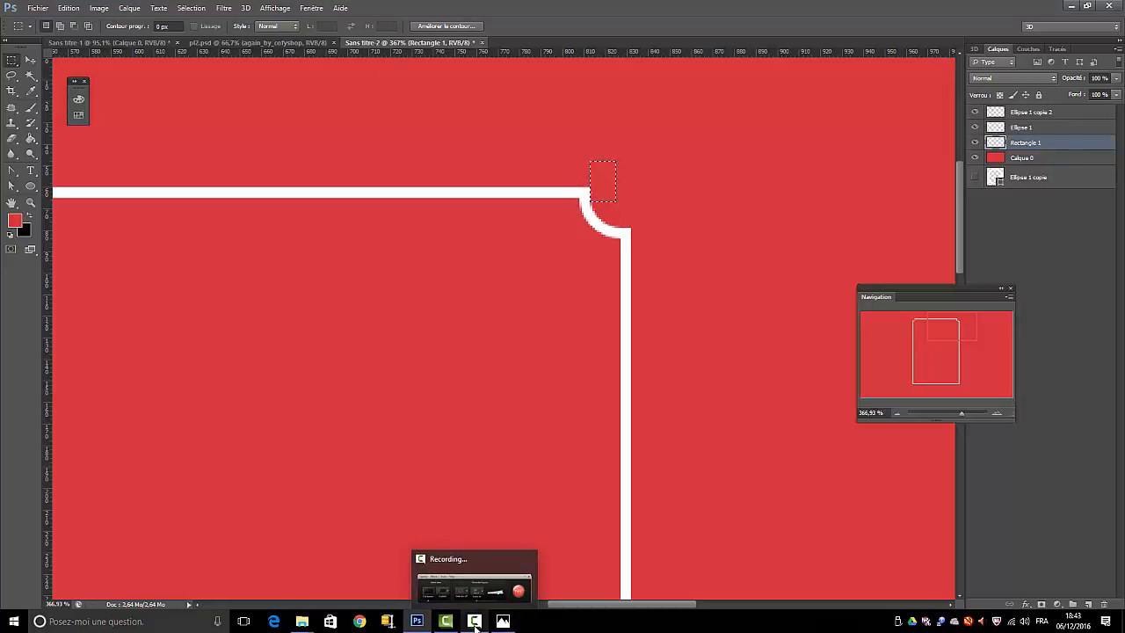
click(475, 621)
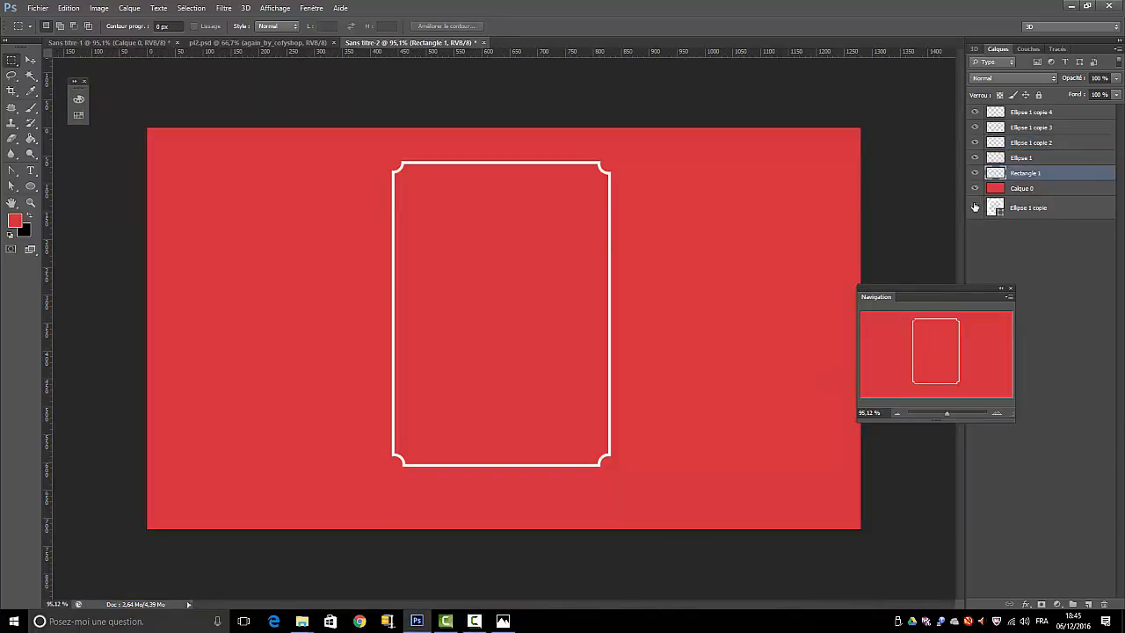
Step: Rename the Ellipse 1 copie layer to "ecrou" and move it to the top of the layer stack
double_click(1030, 208)
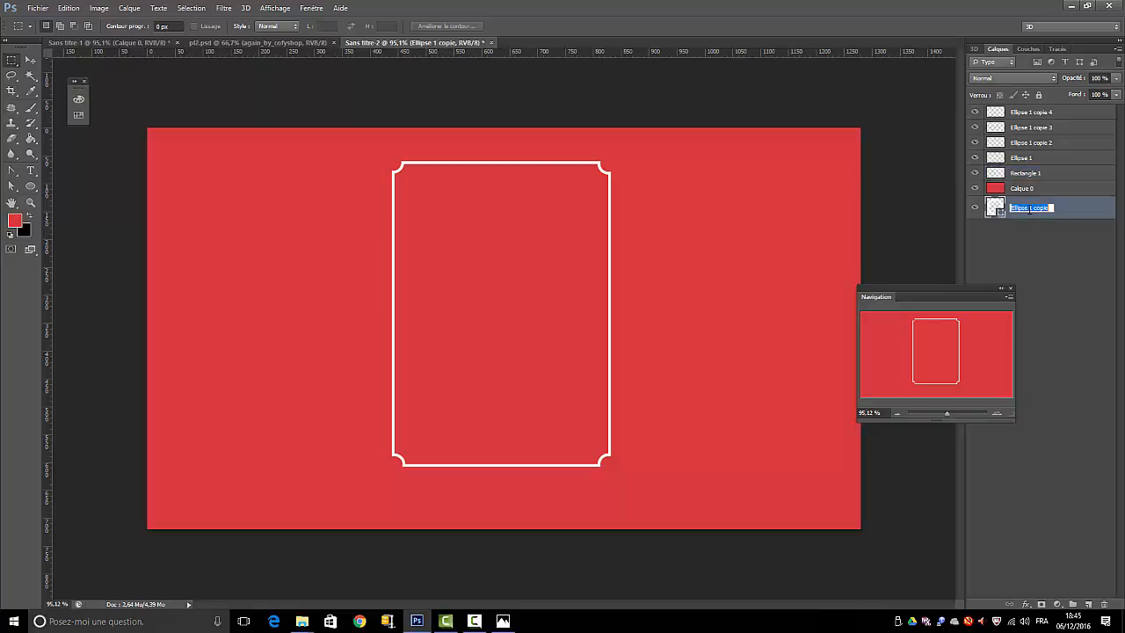
text(crou)
key(Return)
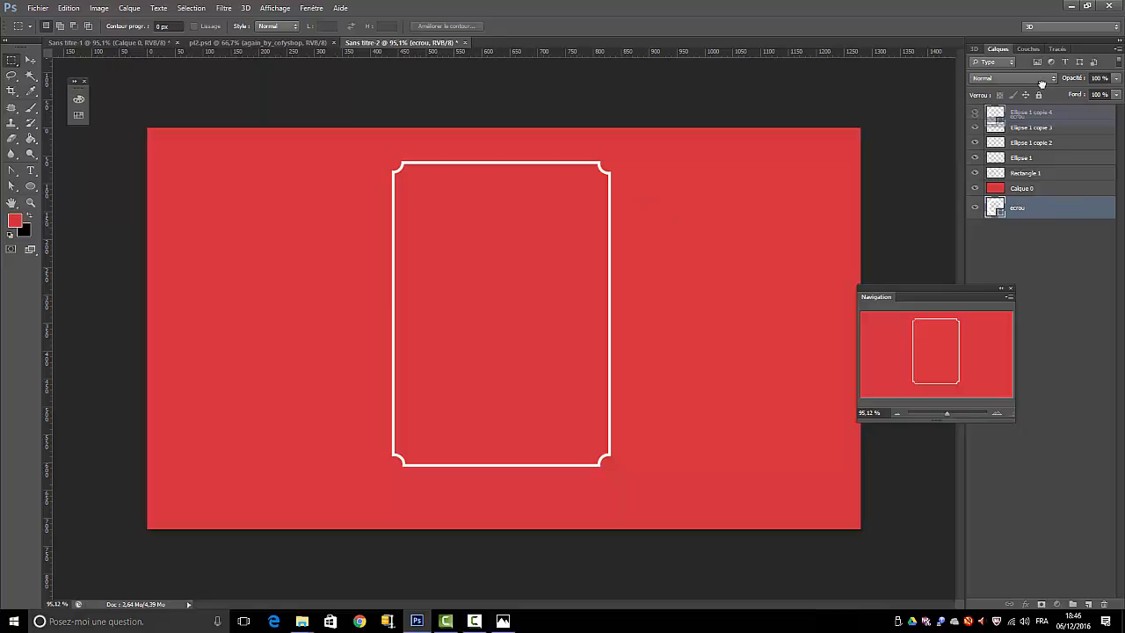
drag(1030, 111, 1028, 109)
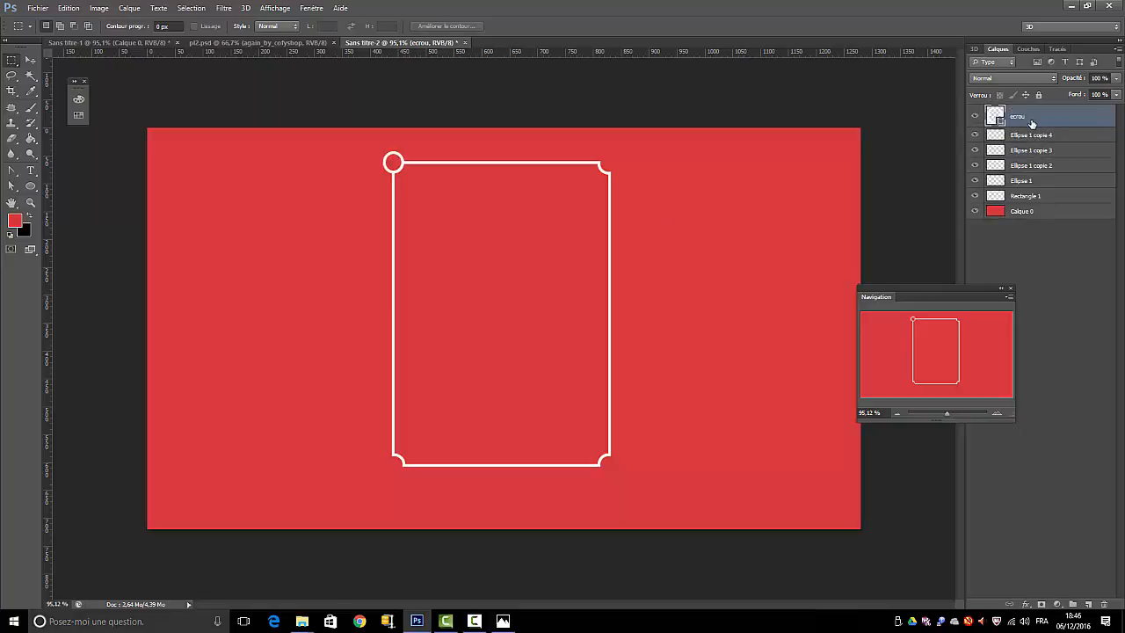
Step: Shift the ecrou ring slightly outward from the frame's upper-left corner and place a duplicate about 397 px away at the upper-right corner
click(30, 59)
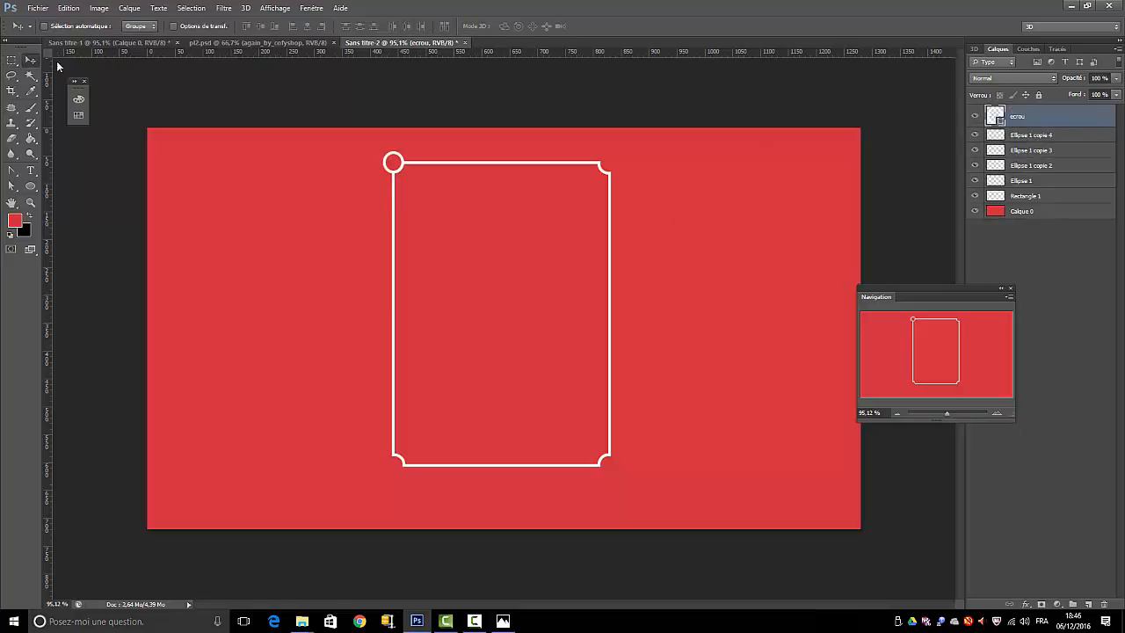
drag(389, 160, 388, 158)
drag(1041, 121, 1088, 604)
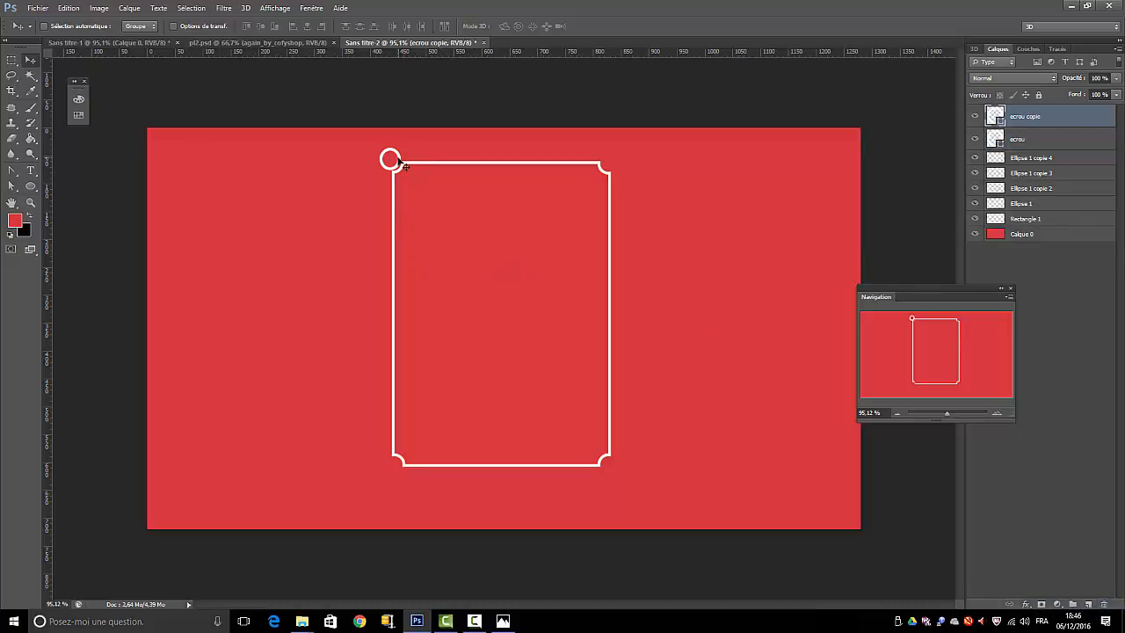
drag(383, 164, 620, 161)
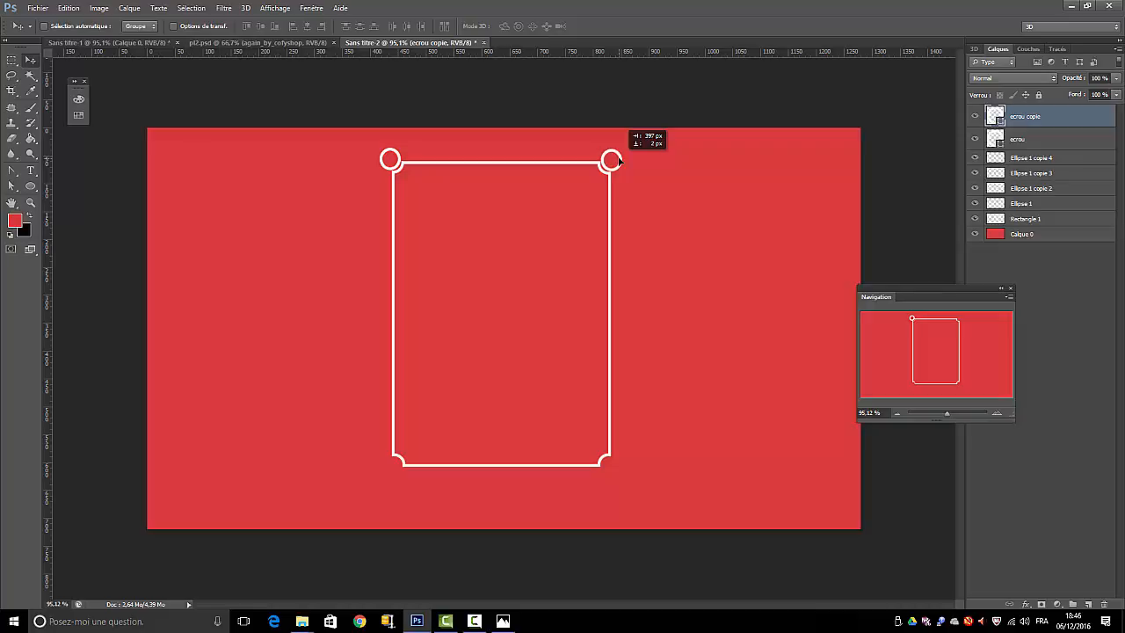
Step: Place duplicates of the ecrou ring at the frame's lower-right and lower-left corners, and deselect all layers
drag(1013, 115, 1090, 604)
drag(620, 162, 618, 469)
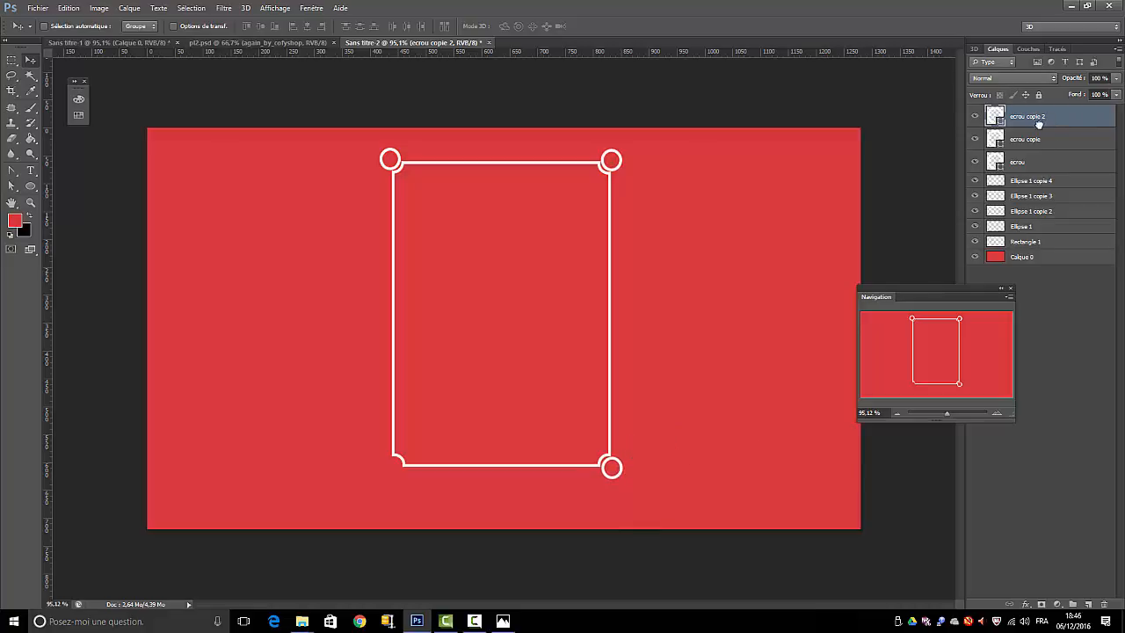
drag(1040, 122, 1089, 604)
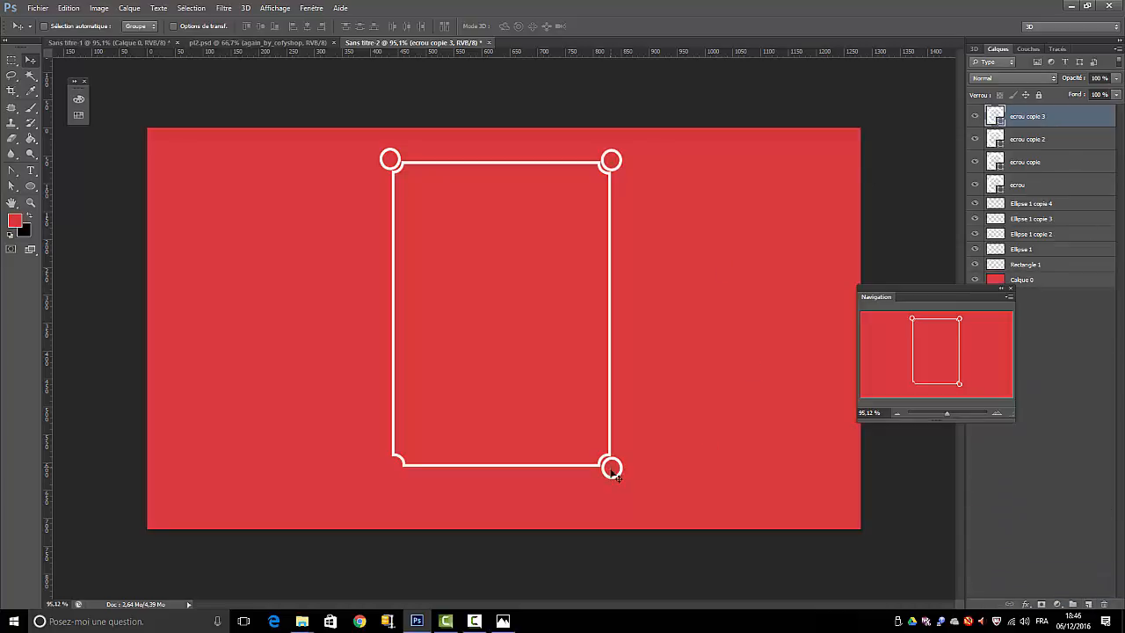
drag(613, 470, 391, 470)
click(1071, 434)
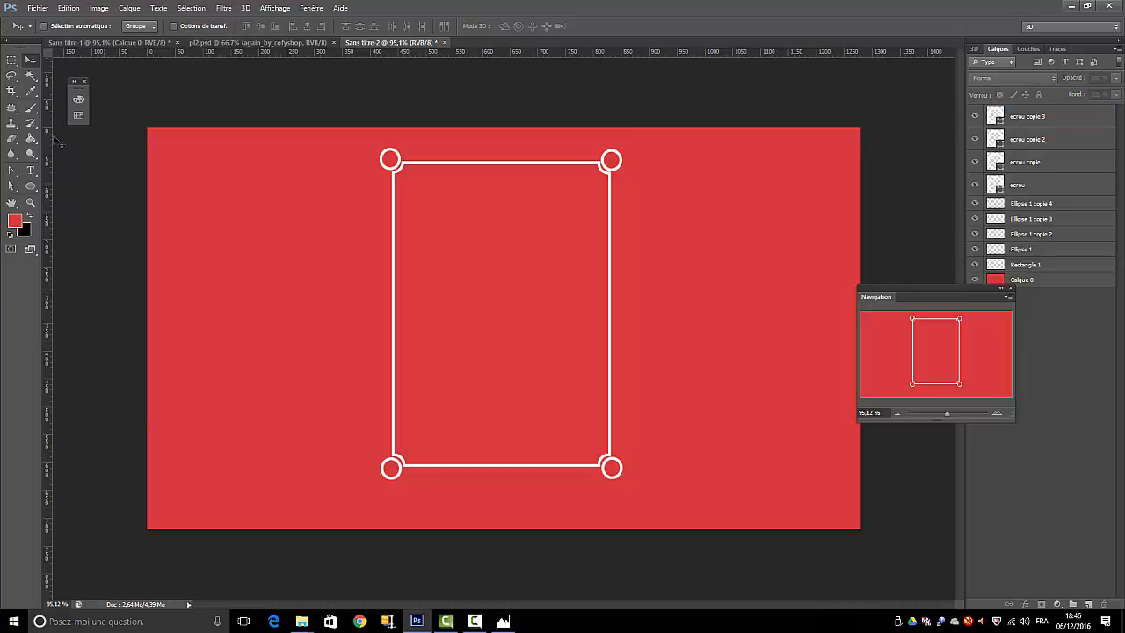
Step: Draw an outer rectangle about 453 × 638 px with a 5 pt white outline and no fill around the frame and rings
click(32, 187)
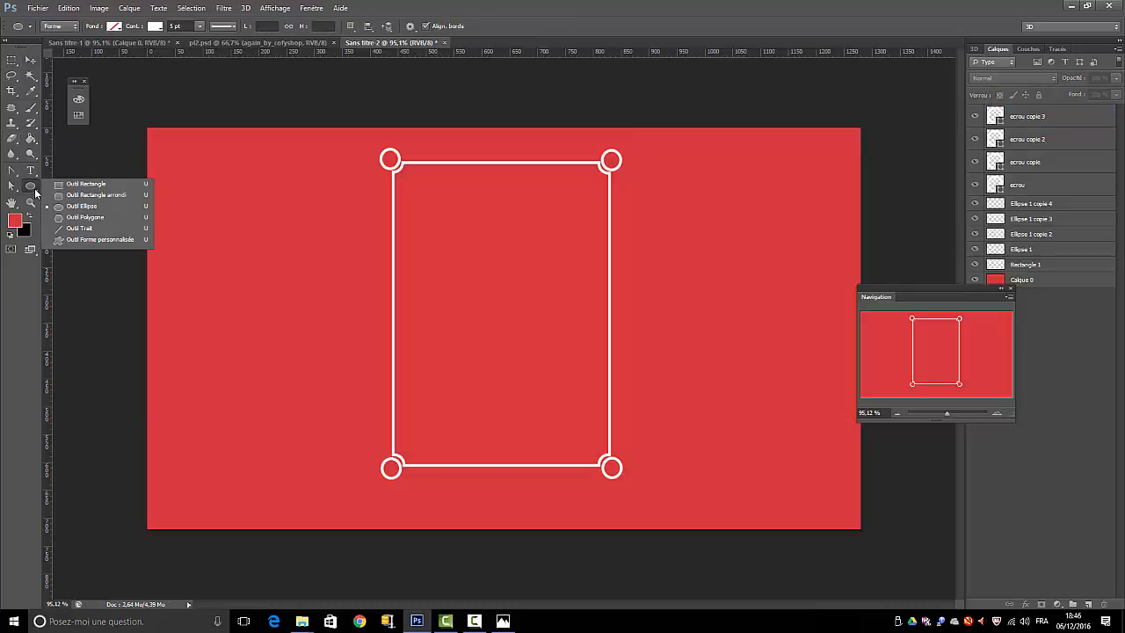
click(85, 184)
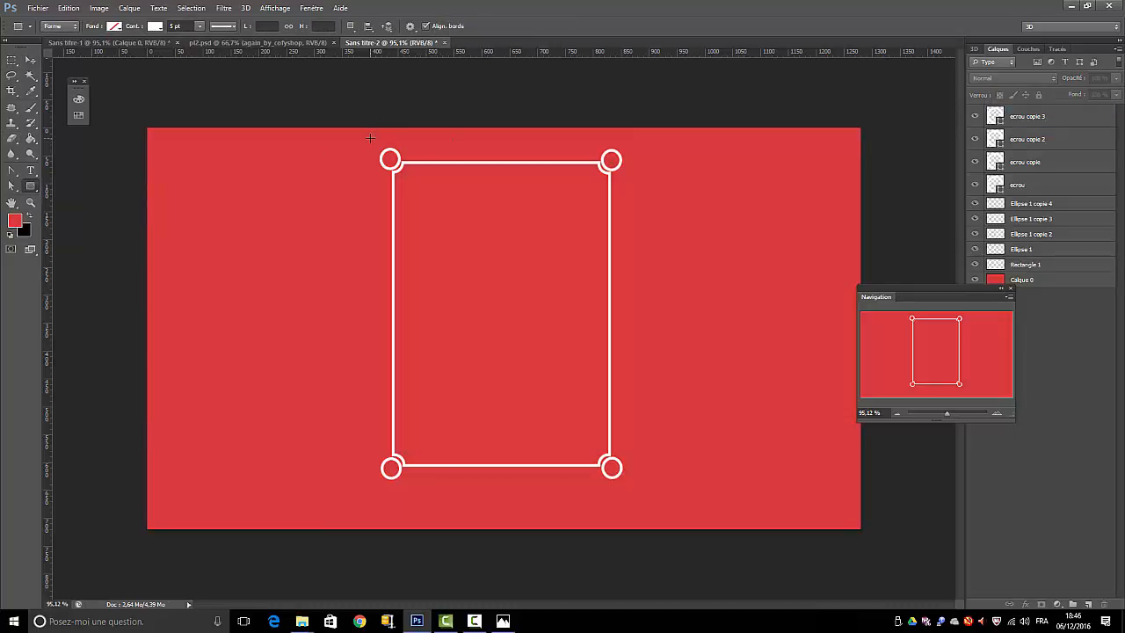
drag(376, 138, 626, 501)
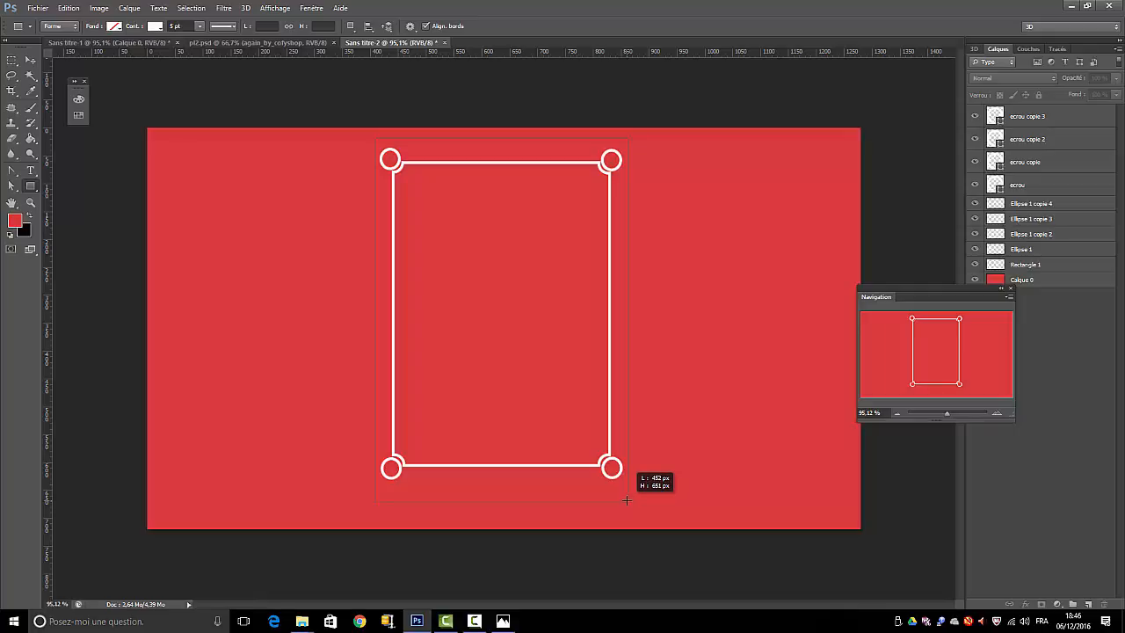
drag(626, 500, 627, 494)
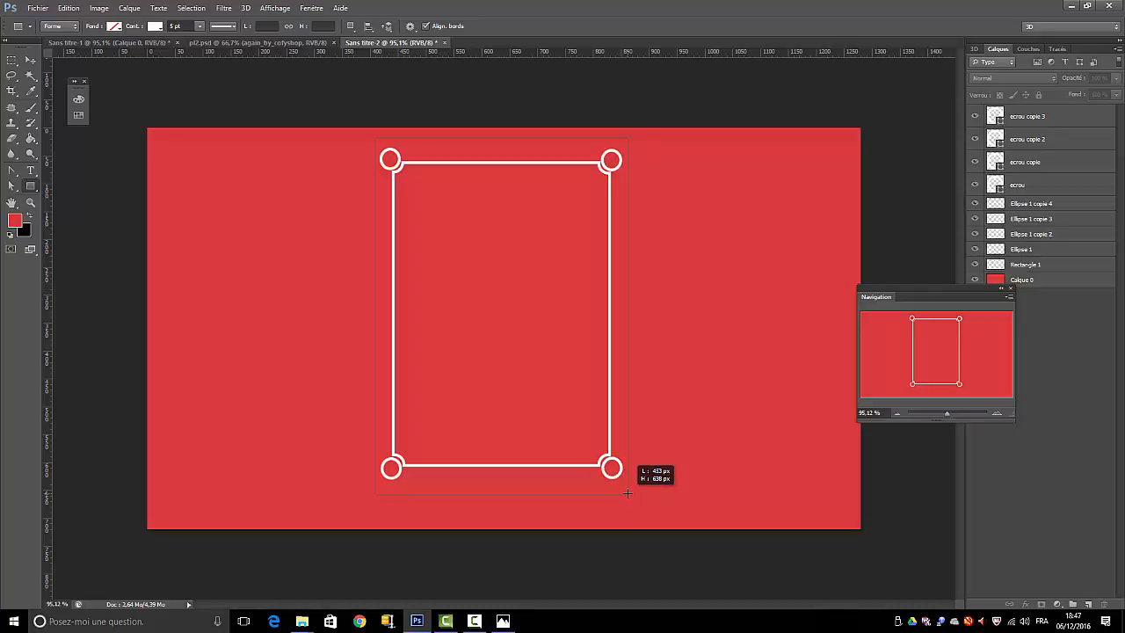
drag(627, 494, 627, 493)
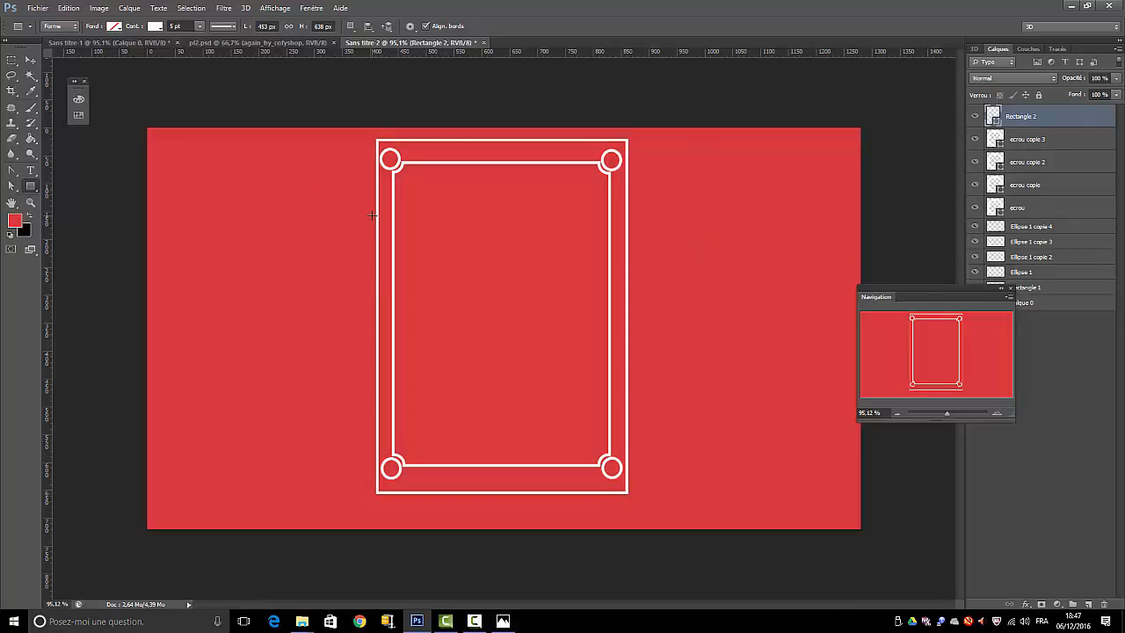
Step: Widen the outer rectangle to about 459 px by extending its left edge outward with a free transform
click(67, 8)
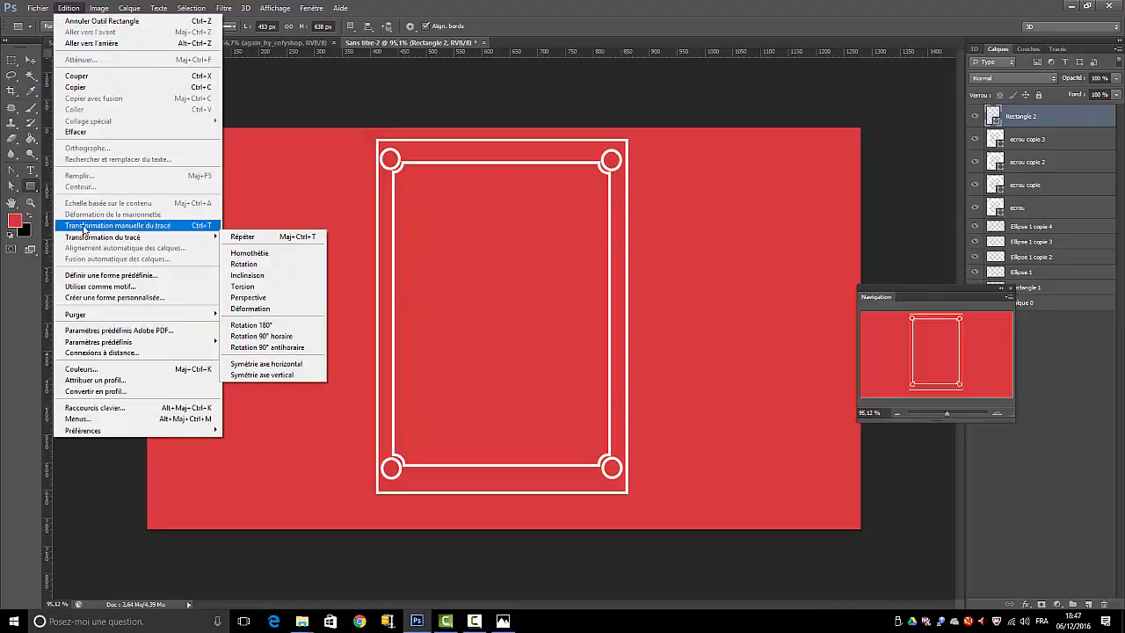
click(88, 225)
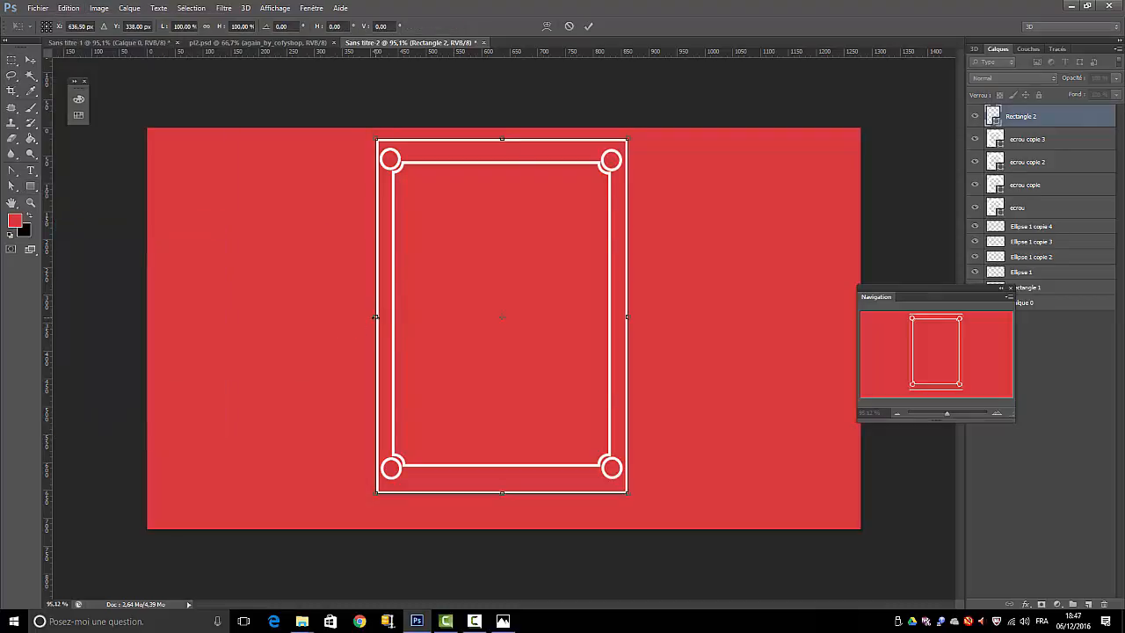
drag(374, 318, 372, 317)
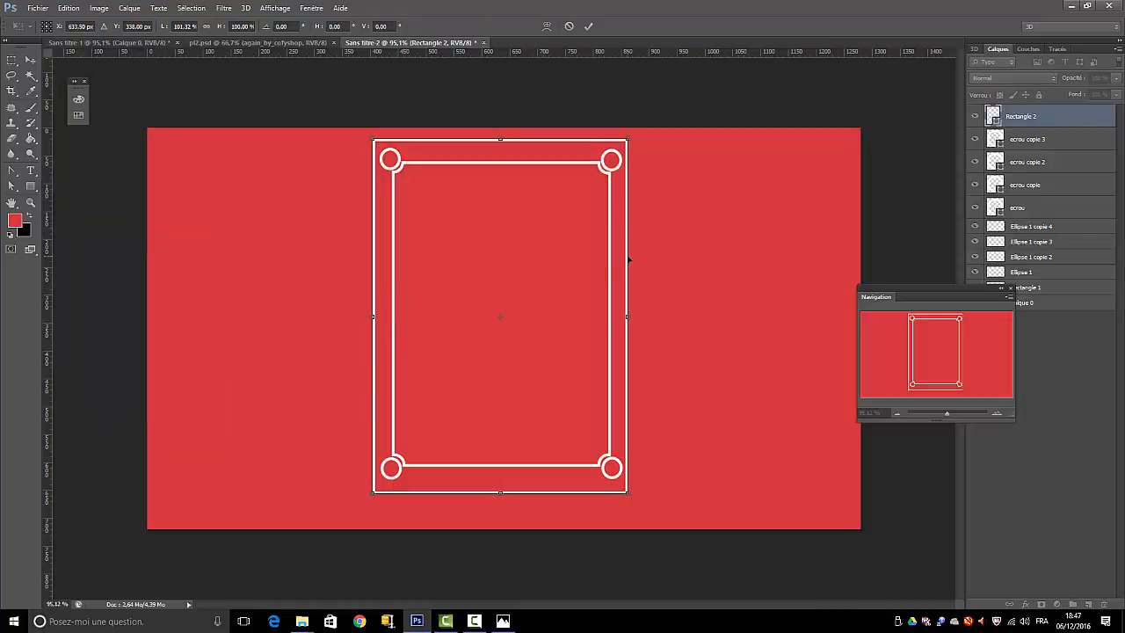
click(589, 26)
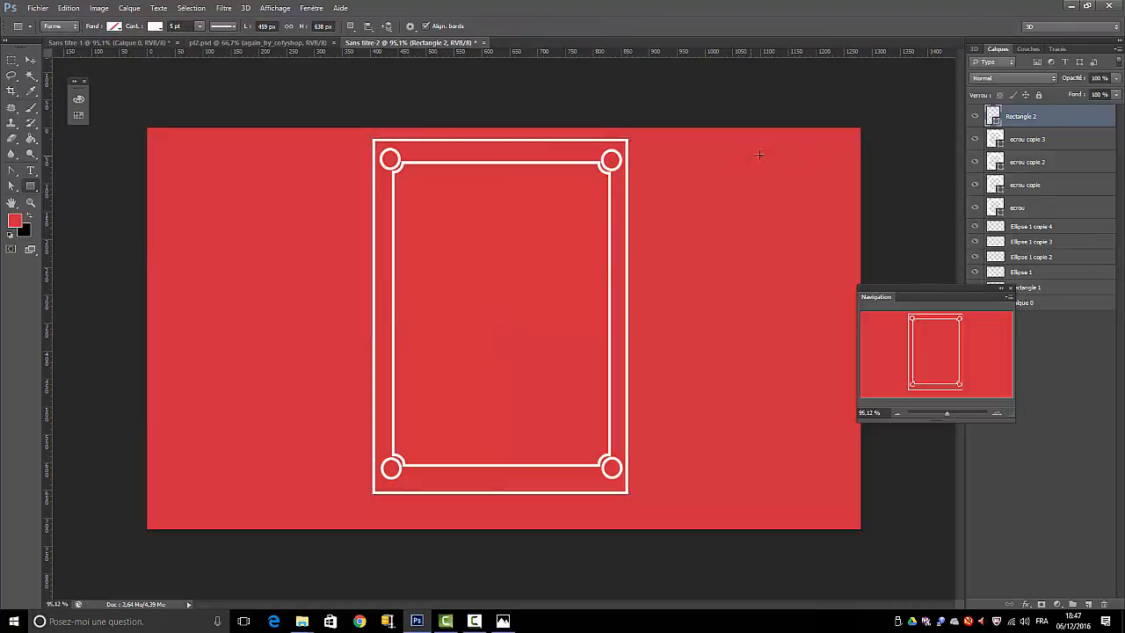
Step: Rasterize the Rectangle 2 layer together with the four ecrou layers
shift+click(1046, 209)
right_click(1045, 209)
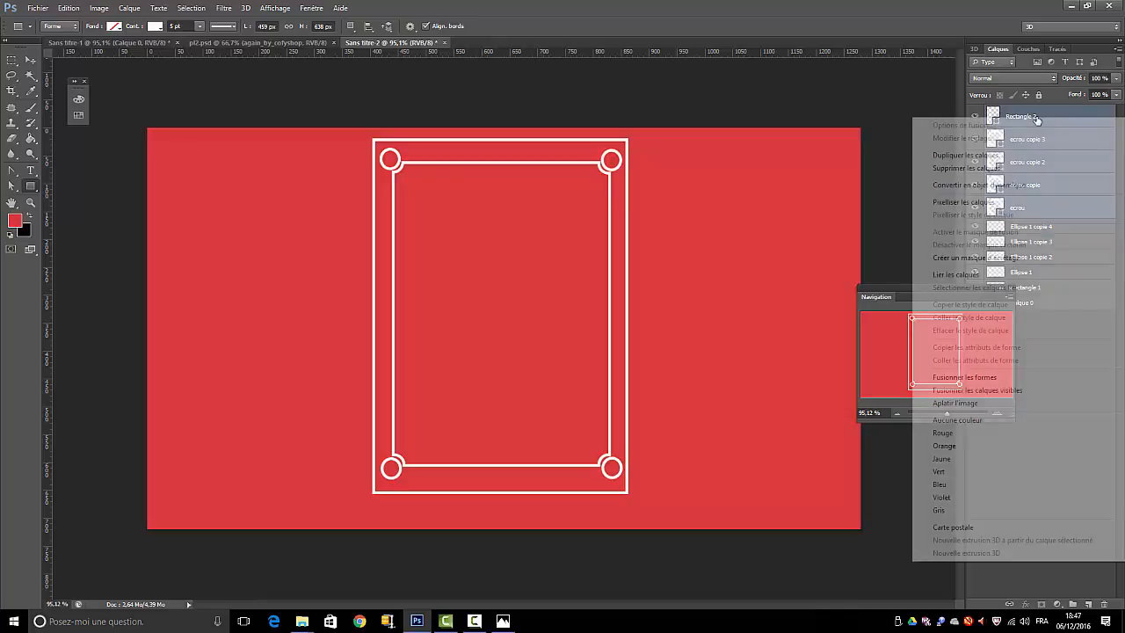
click(953, 202)
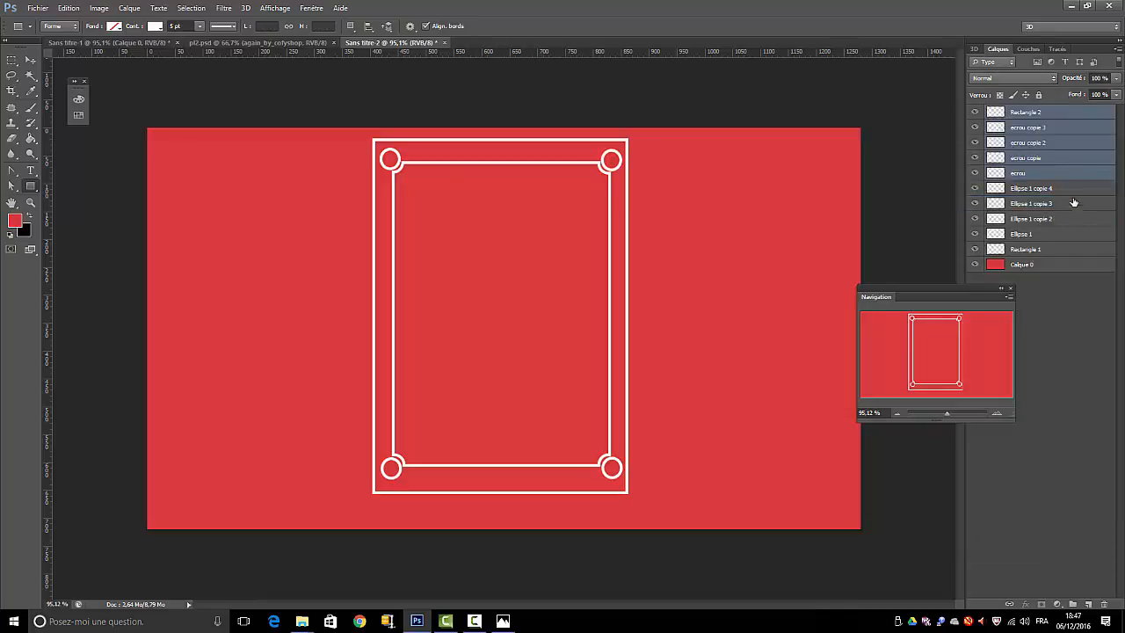
Step: Merge all frame and ring layers from Rectangle 2 down to Rectangle 1 into one layer, leaving out Calque 0
click(1029, 113)
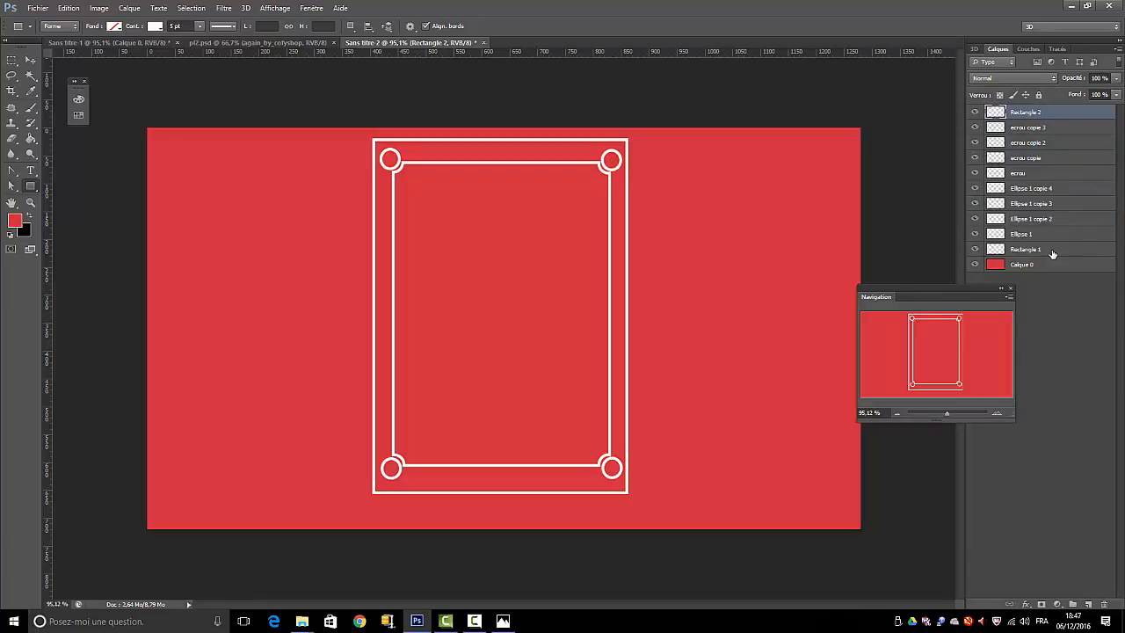
shift+click(1054, 254)
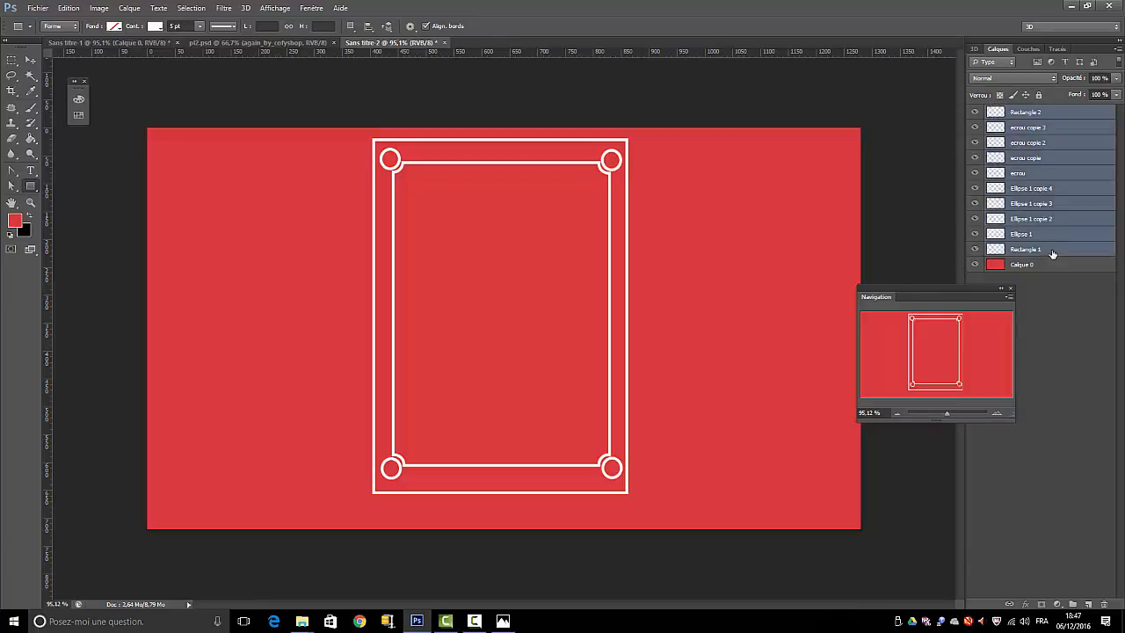
right_click(1040, 153)
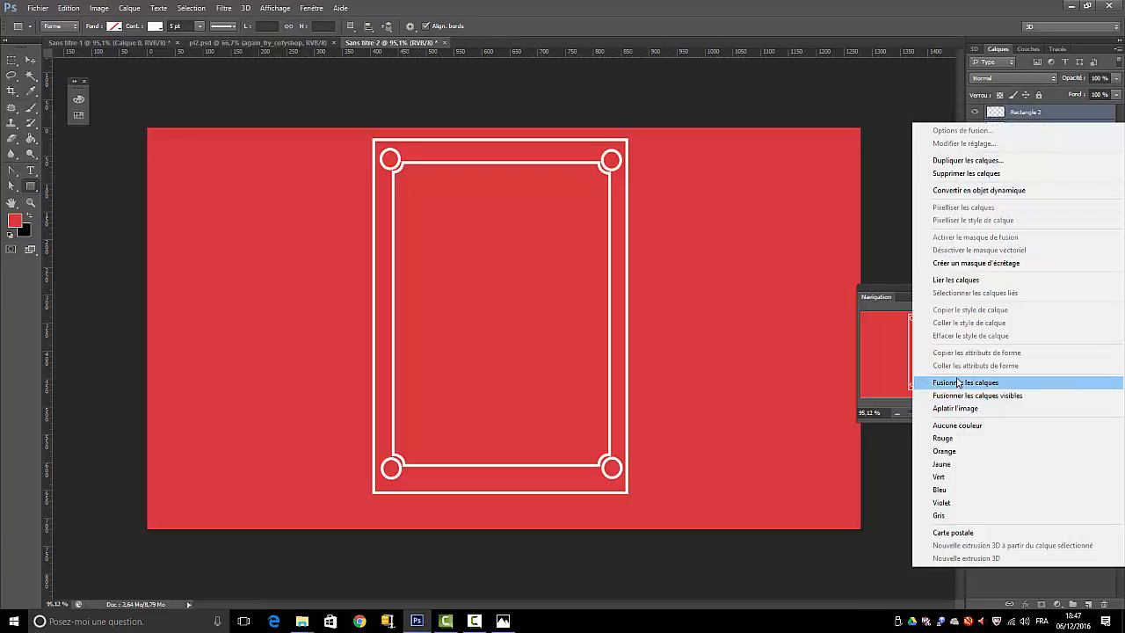
click(958, 383)
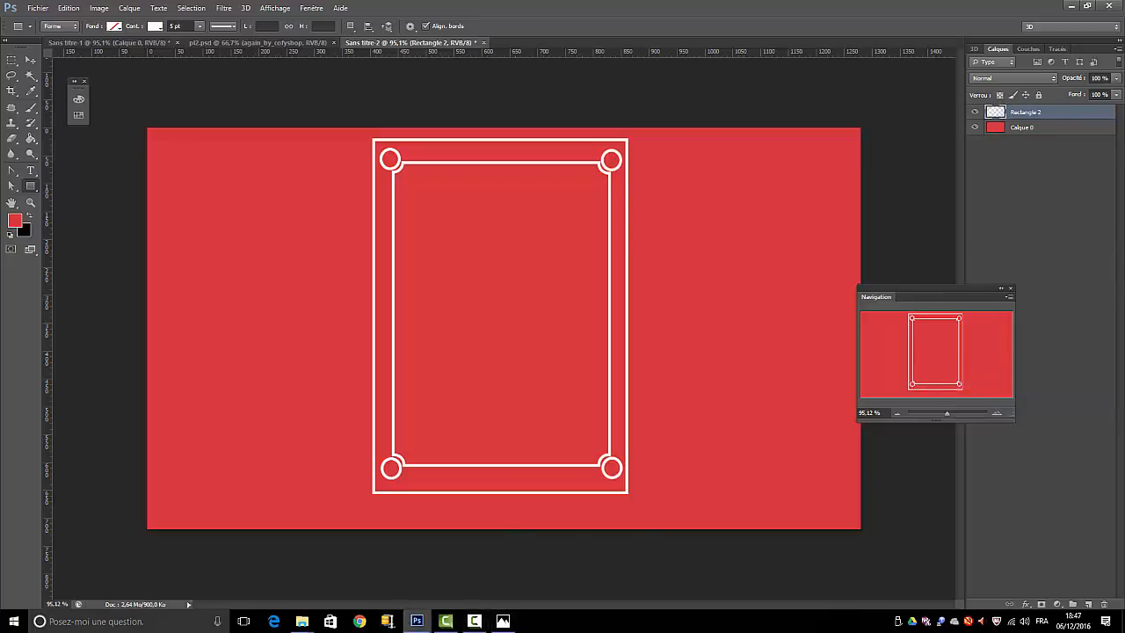
Step: Place the panneau-de-danger-vierge image from the plaque folder, scaled to about 74% and centred within the frame
mouse_move(301, 621)
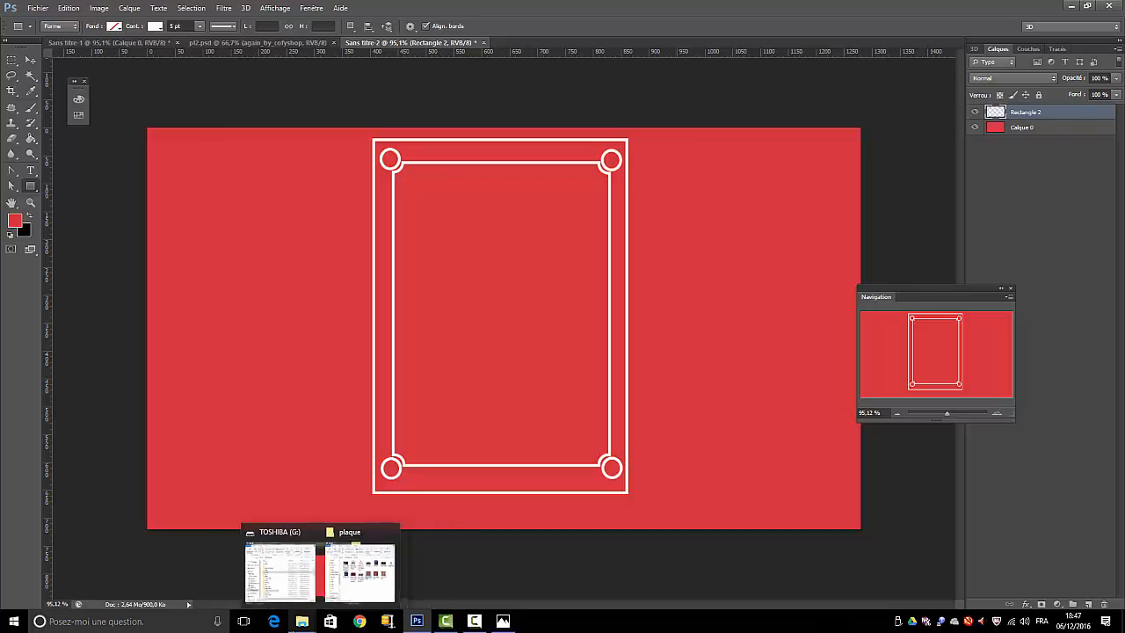
click(346, 582)
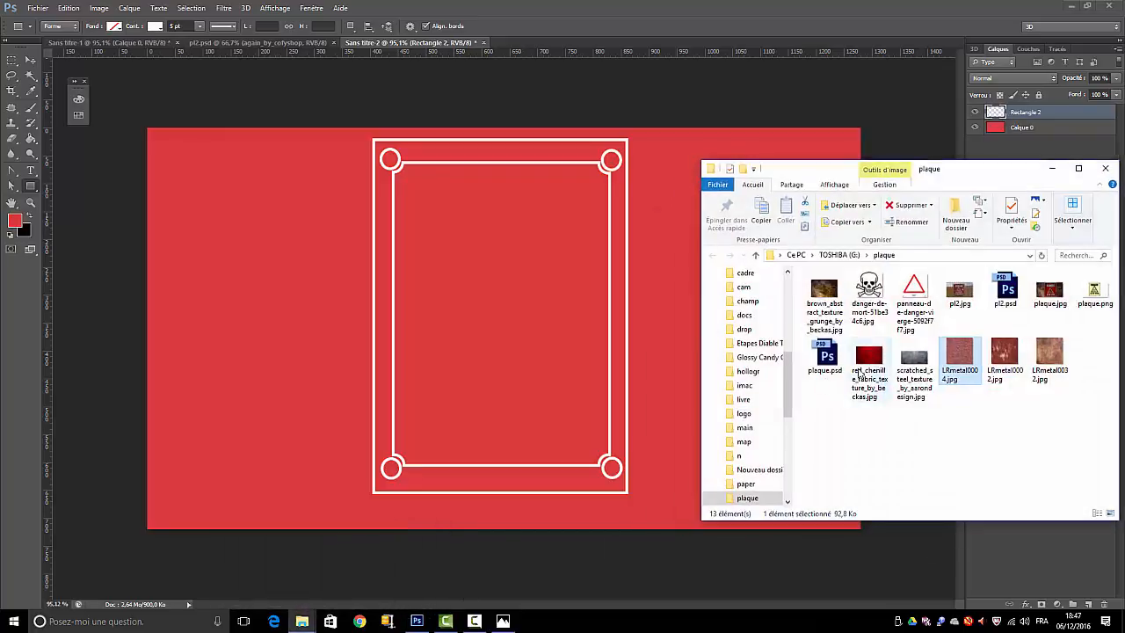
drag(845, 291, 514, 294)
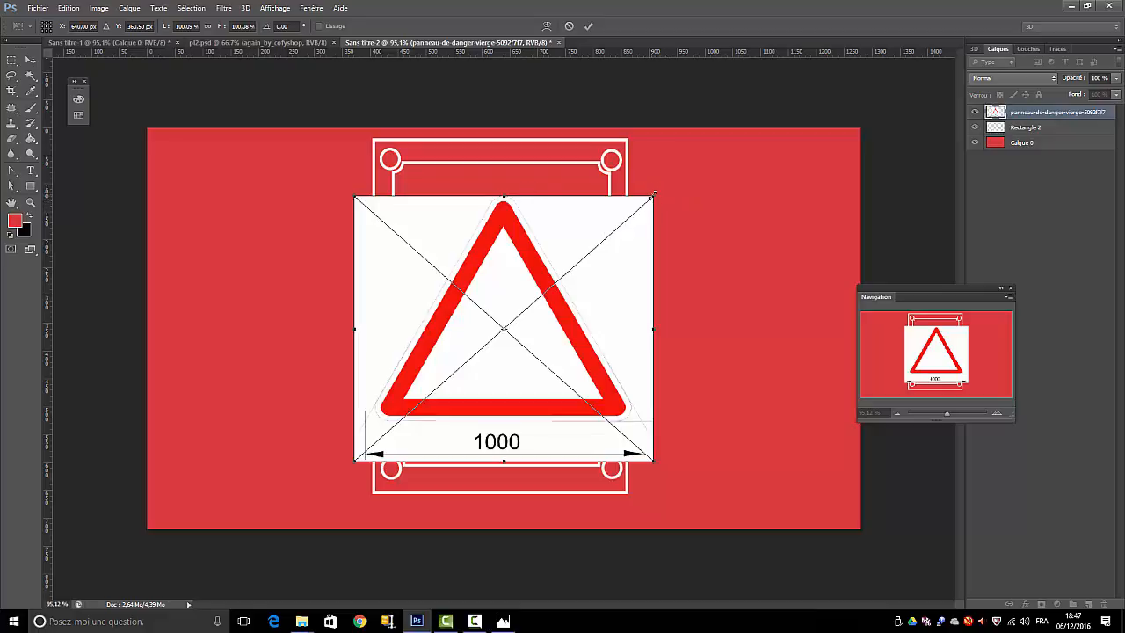
drag(654, 192, 577, 240)
drag(479, 305, 505, 258)
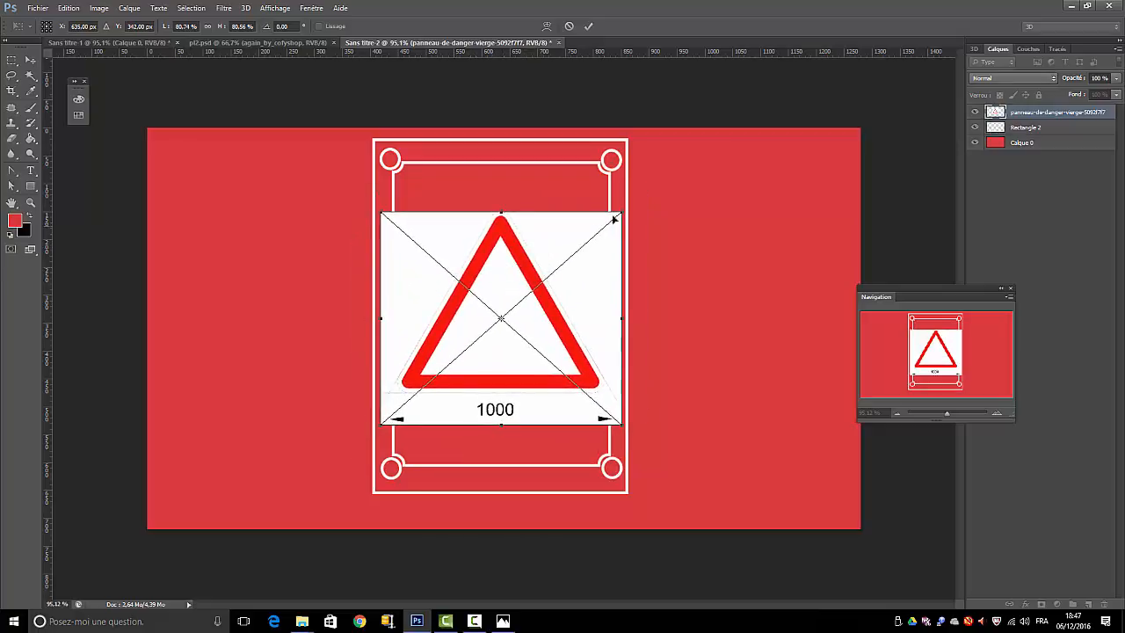
drag(618, 215, 604, 231)
drag(495, 279, 505, 283)
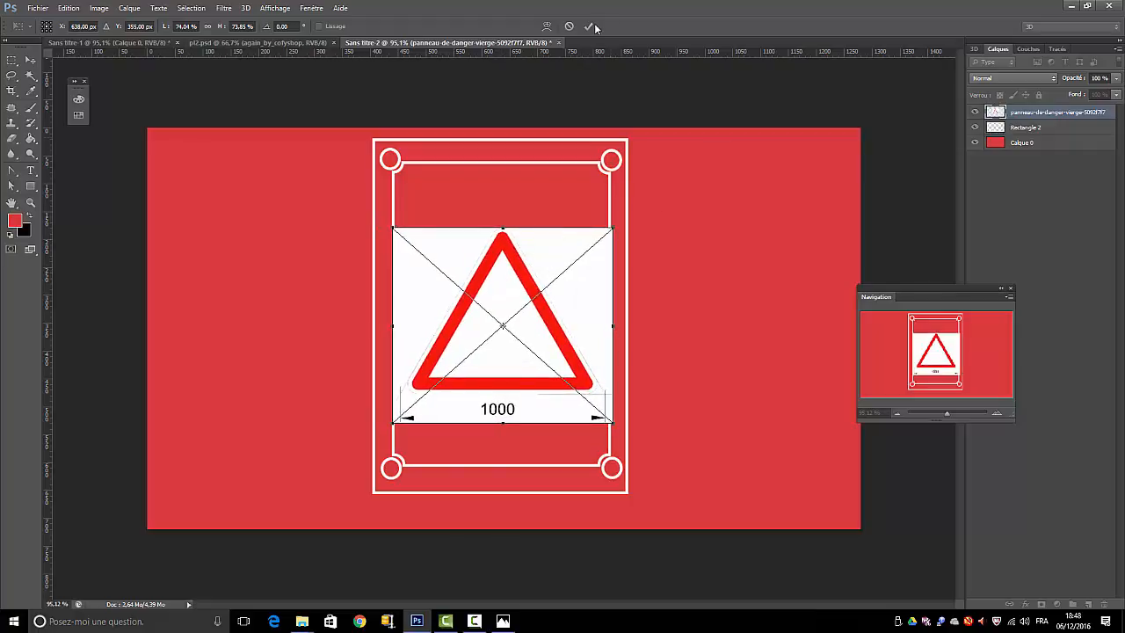
click(590, 27)
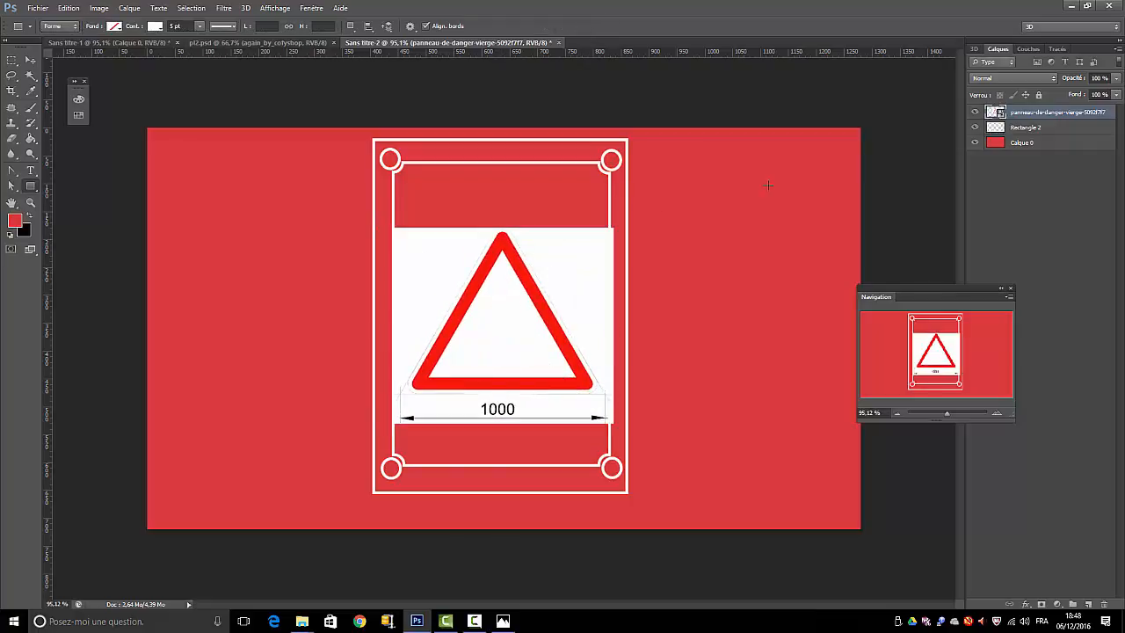
Step: Rasterize the panneau-de-danger-vierge layer and delete the white areas inside and outside the triangle with the Magic Wand, then deselect
right_click(1061, 116)
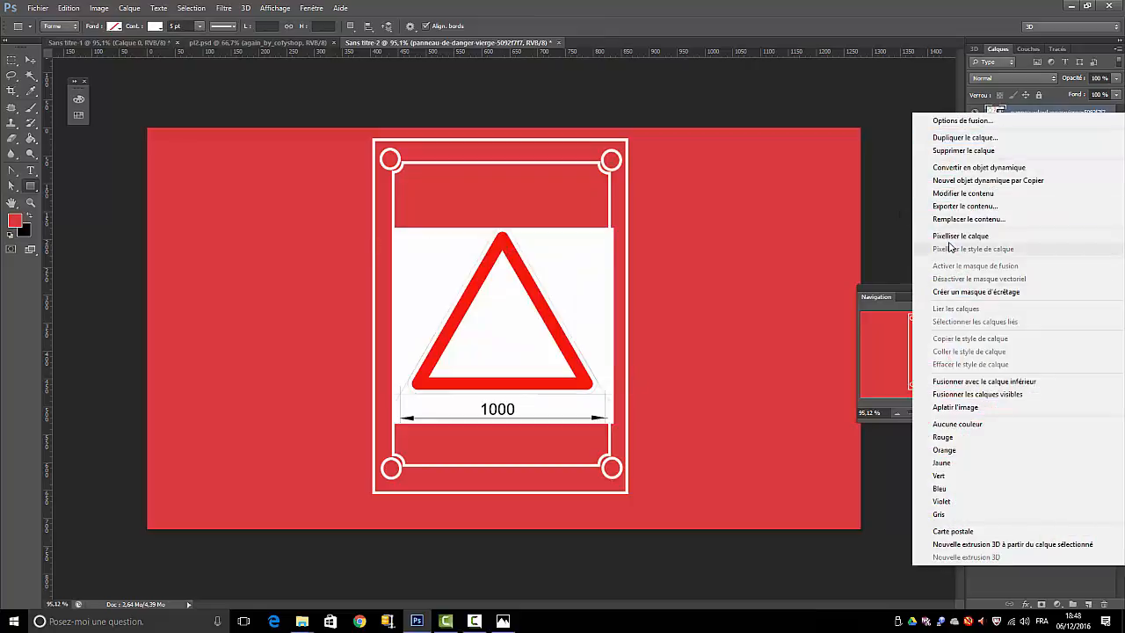
click(956, 235)
click(31, 76)
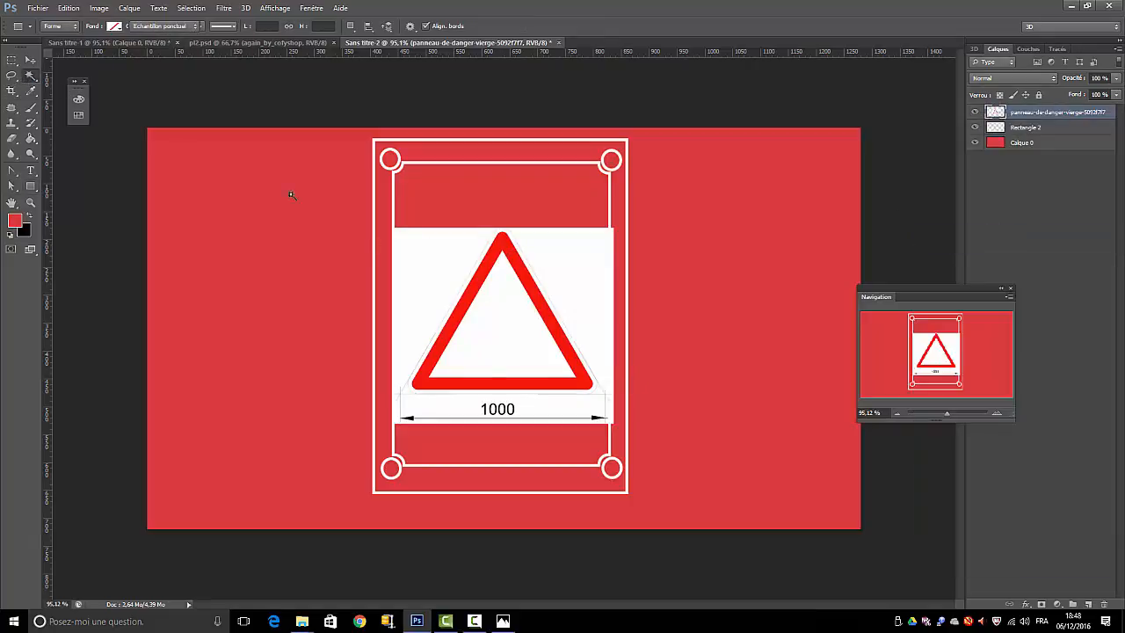
click(458, 294)
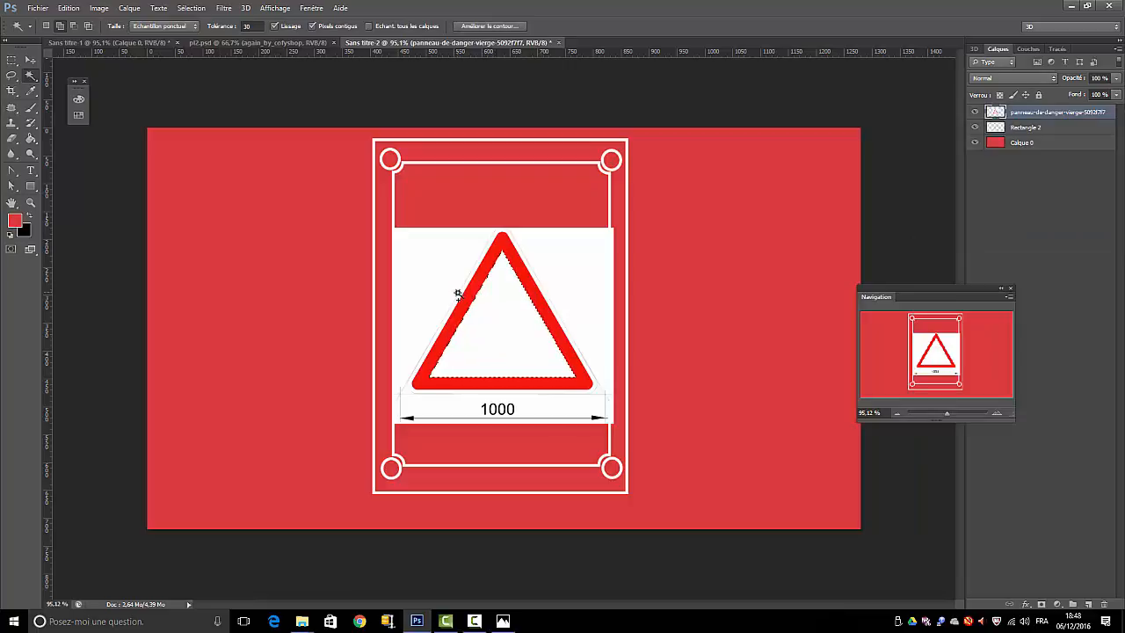
click(459, 291)
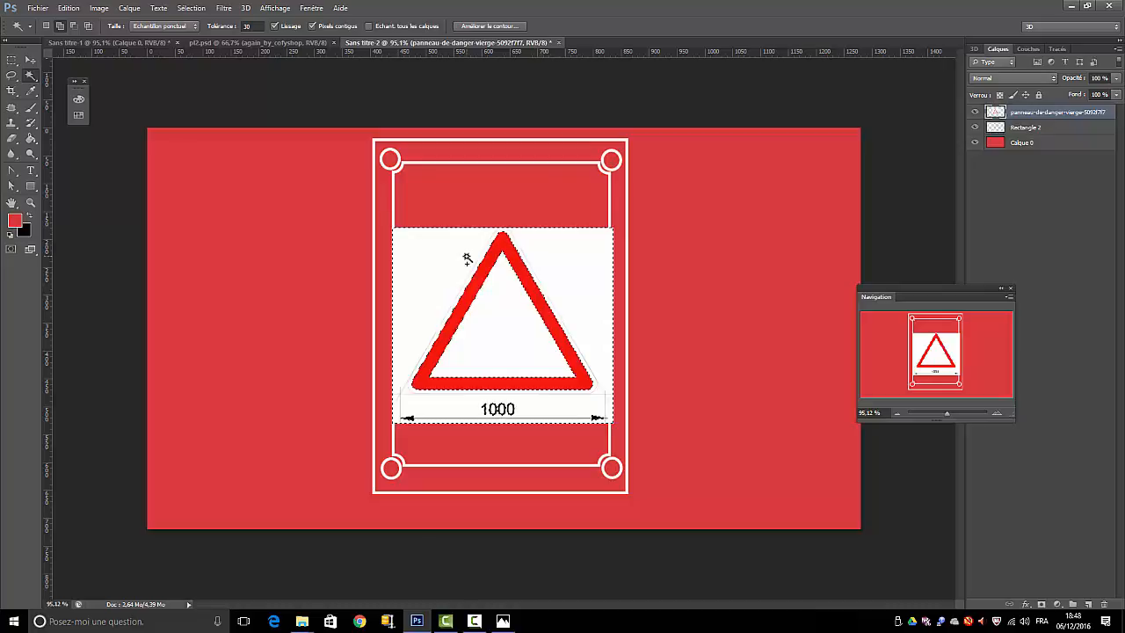
key(Delete)
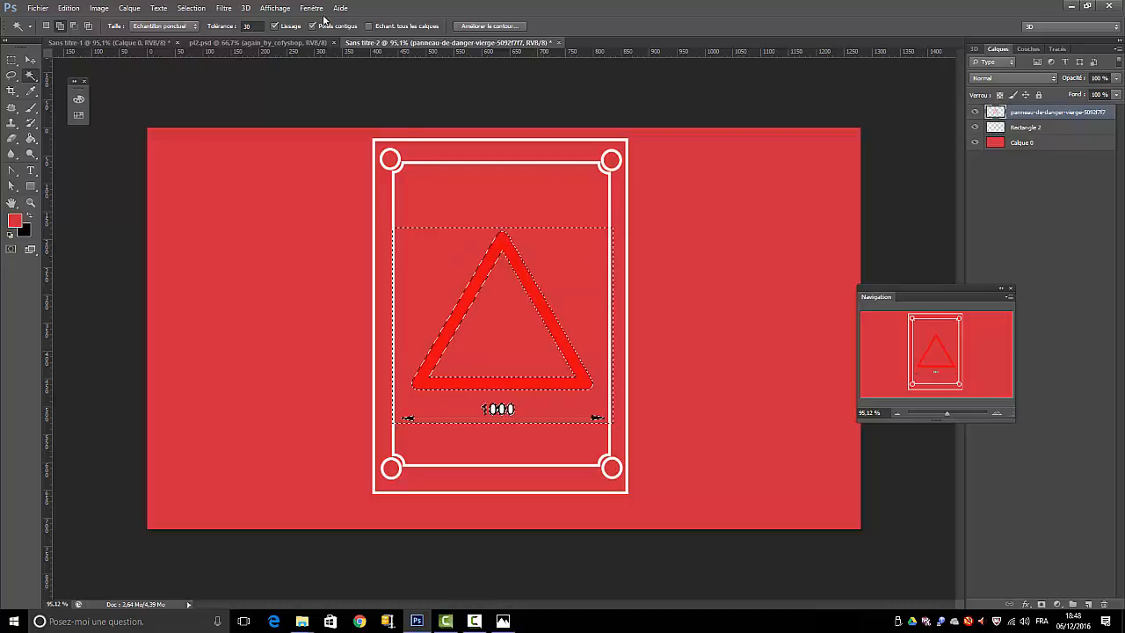
click(188, 10)
click(200, 26)
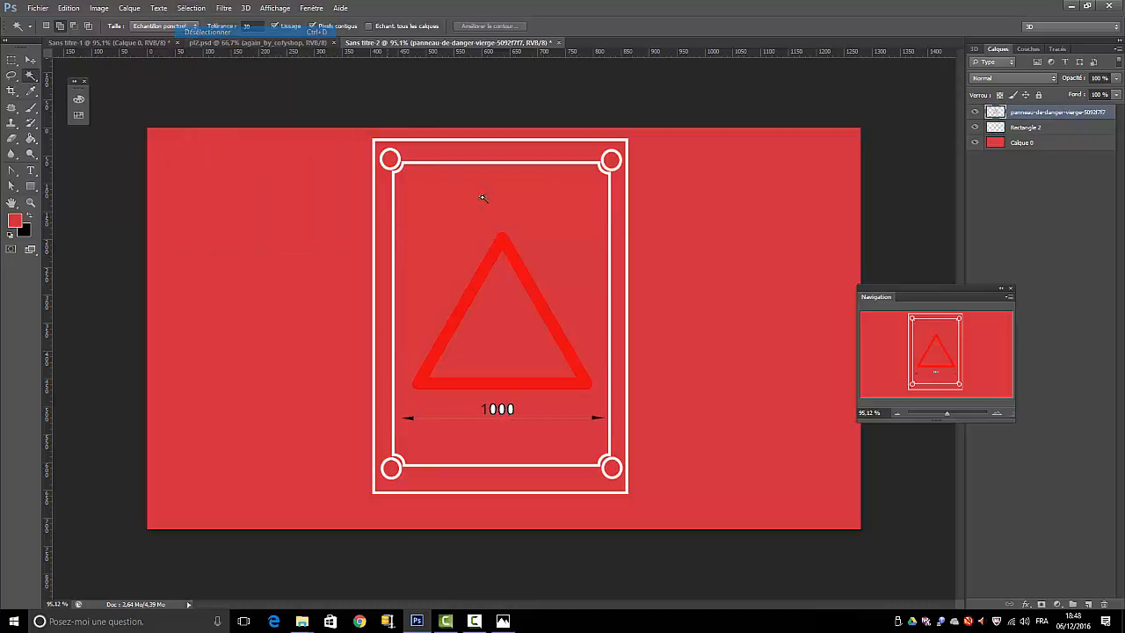
Step: Delete the "1000" dimension text and arrow line below the triangle using a rectangular selection enlarged slightly upward, and deselect
click(10, 60)
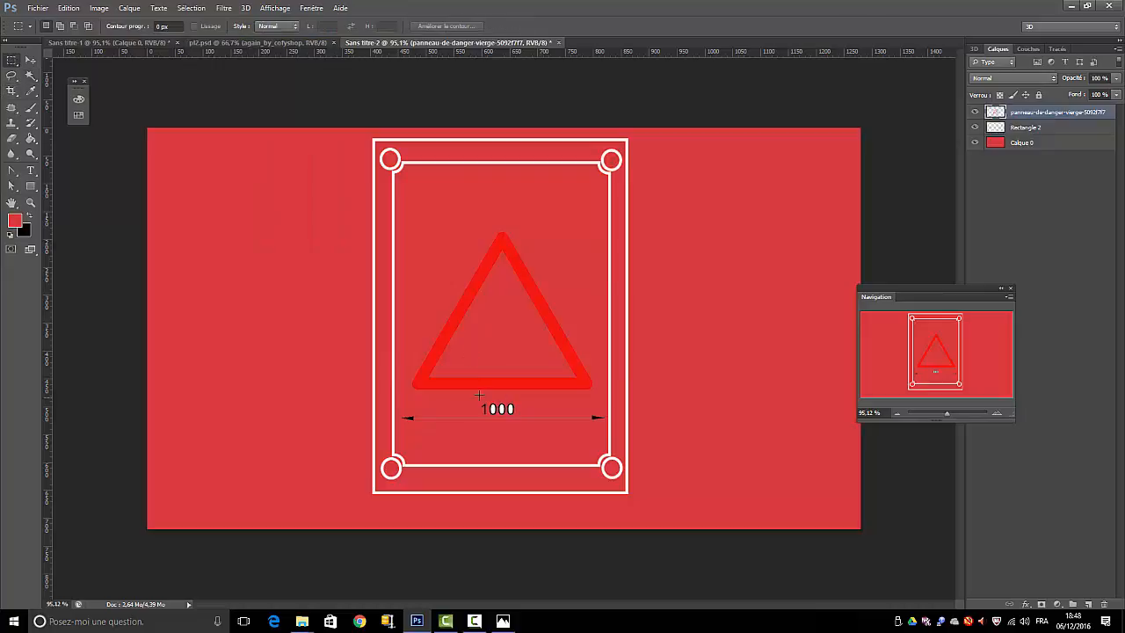
drag(487, 420, 615, 428)
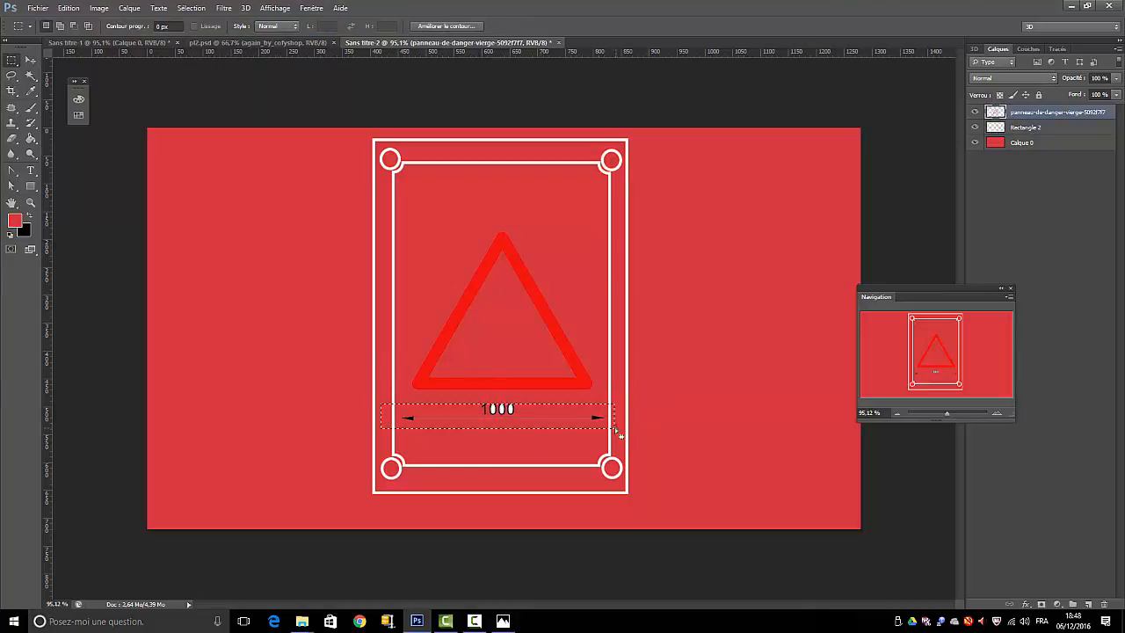
click(189, 8)
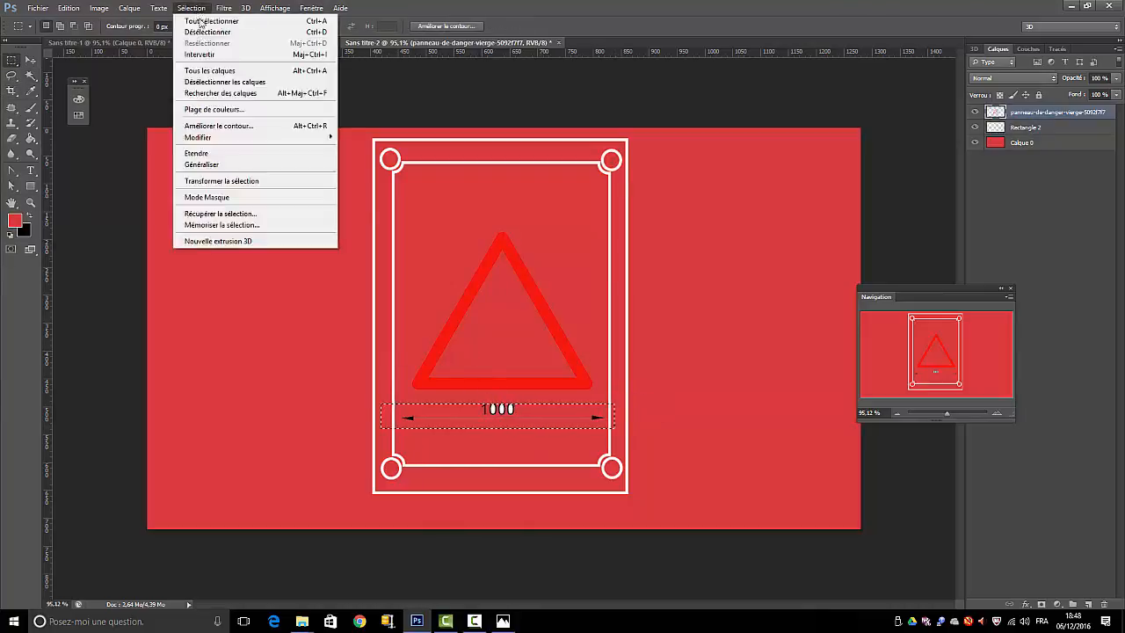
click(217, 181)
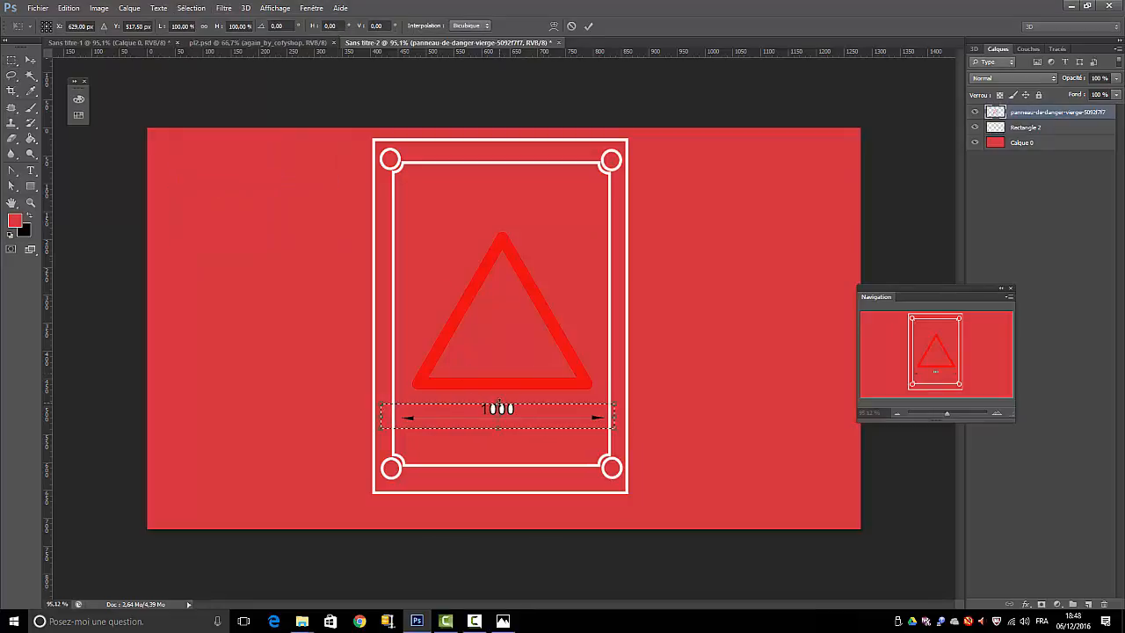
drag(499, 401, 499, 398)
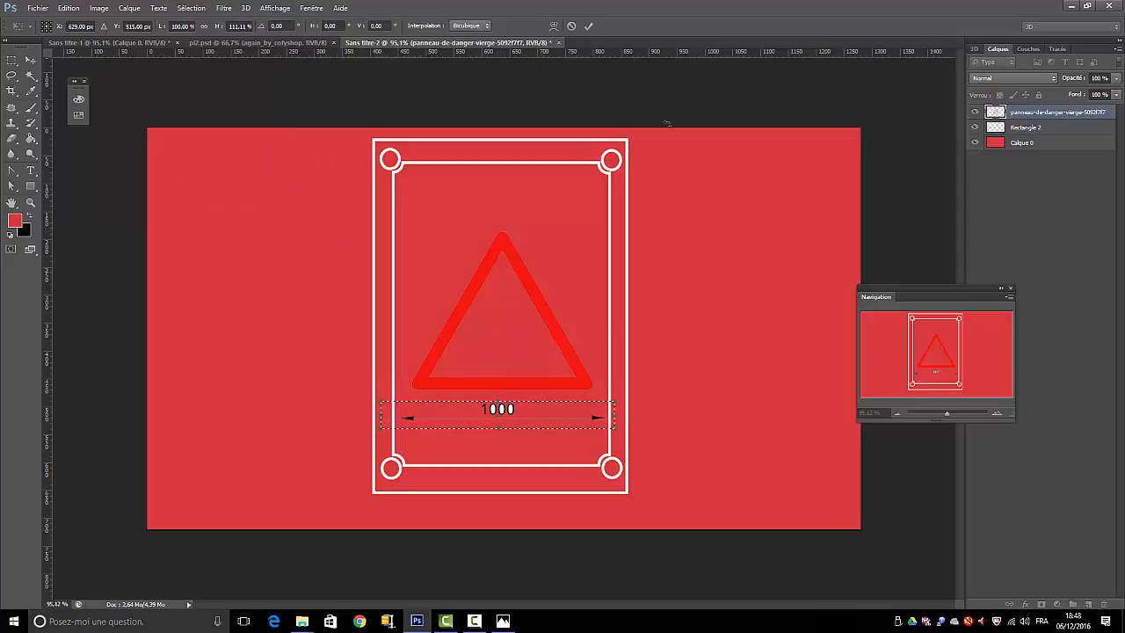
click(588, 26)
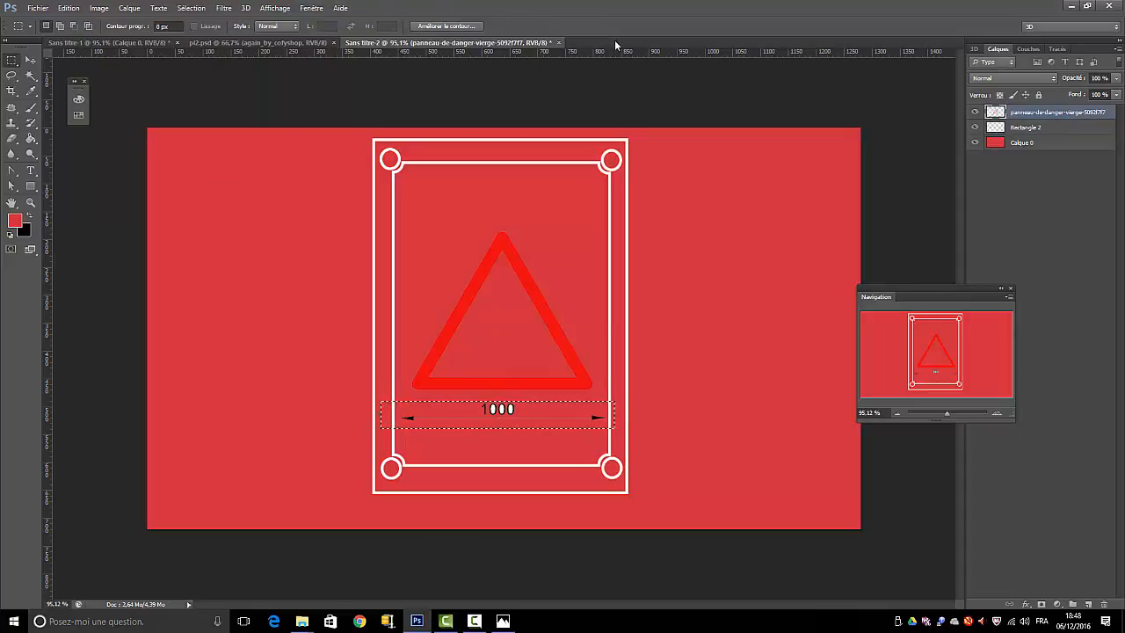
key(Delete)
click(195, 9)
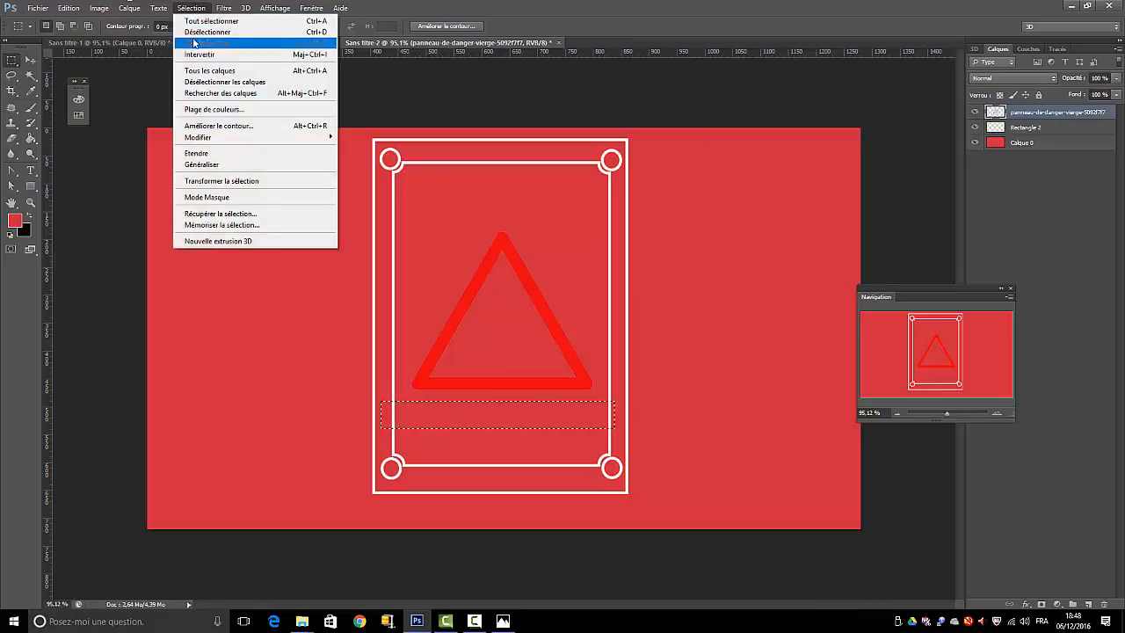
click(203, 34)
Step: Select the red triangle outline with the Magic Wand, fill it with white as the foreground colour, and deselect
click(31, 76)
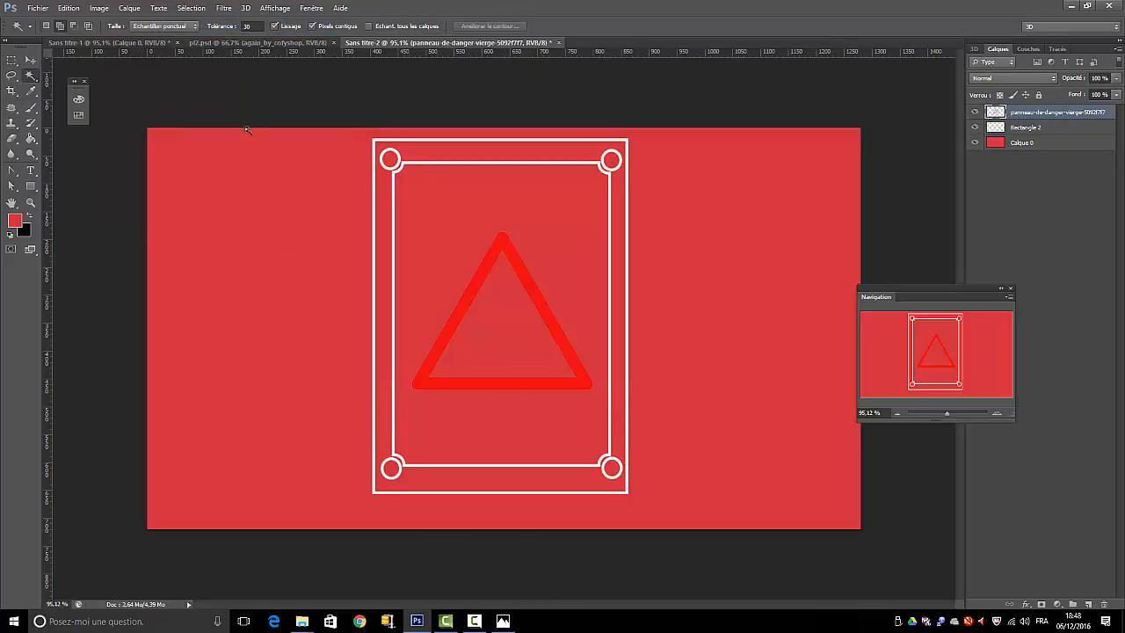
click(536, 293)
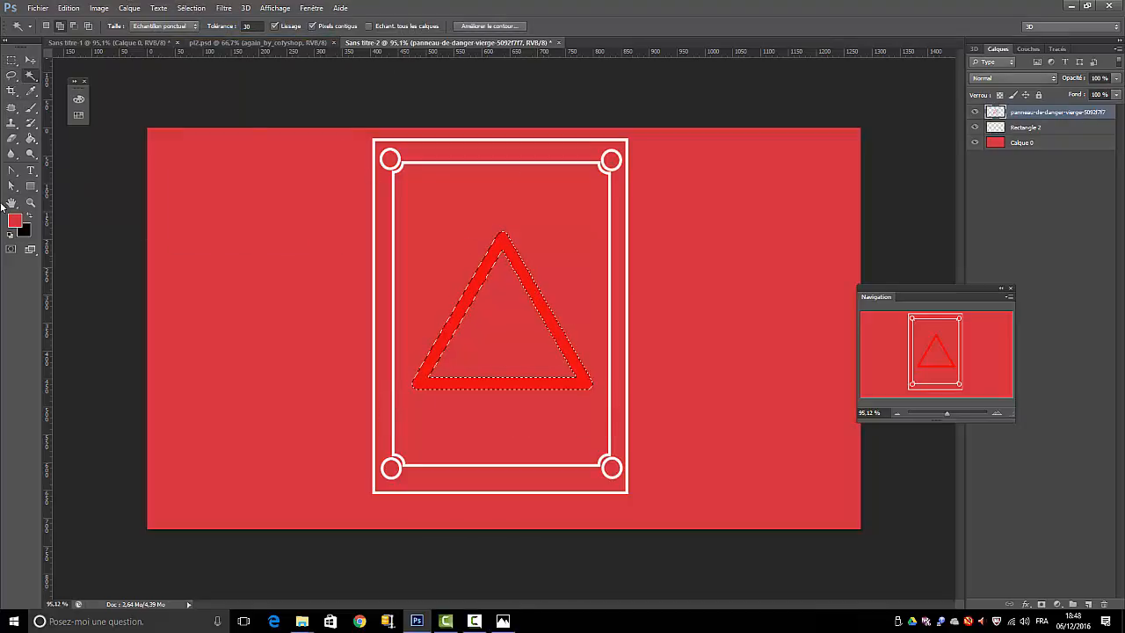
click(9, 236)
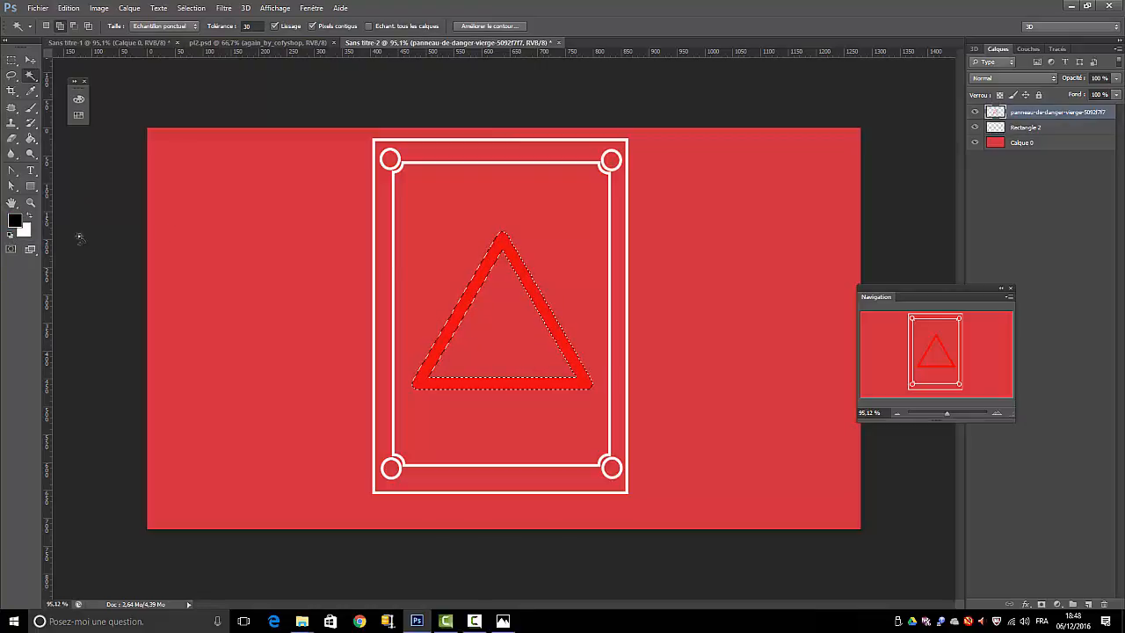
key(x)
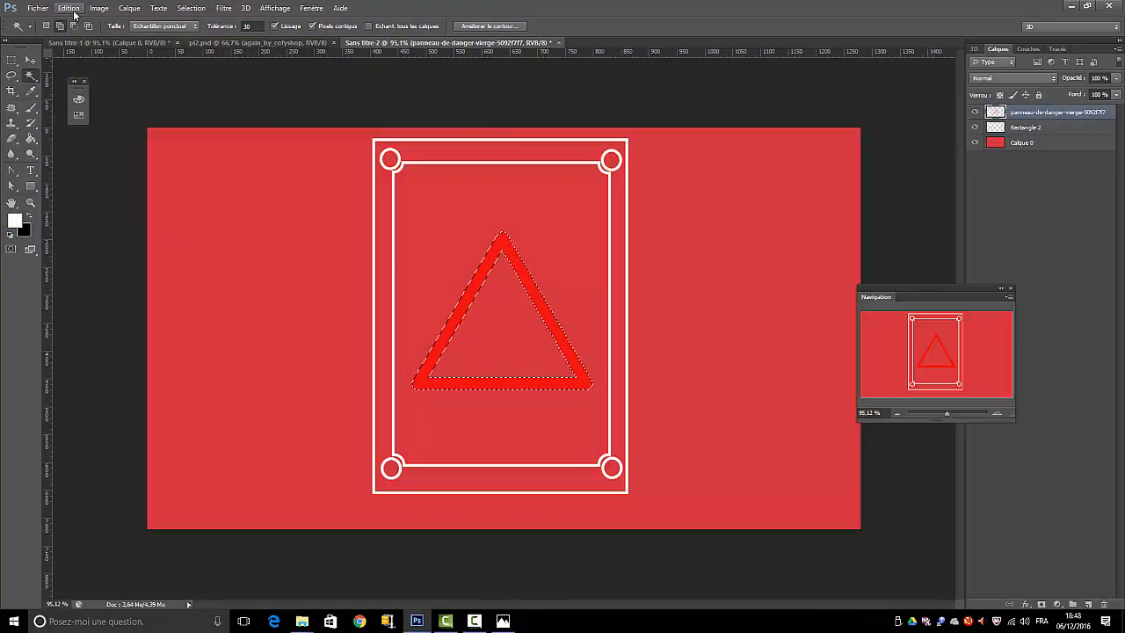
click(70, 9)
click(78, 176)
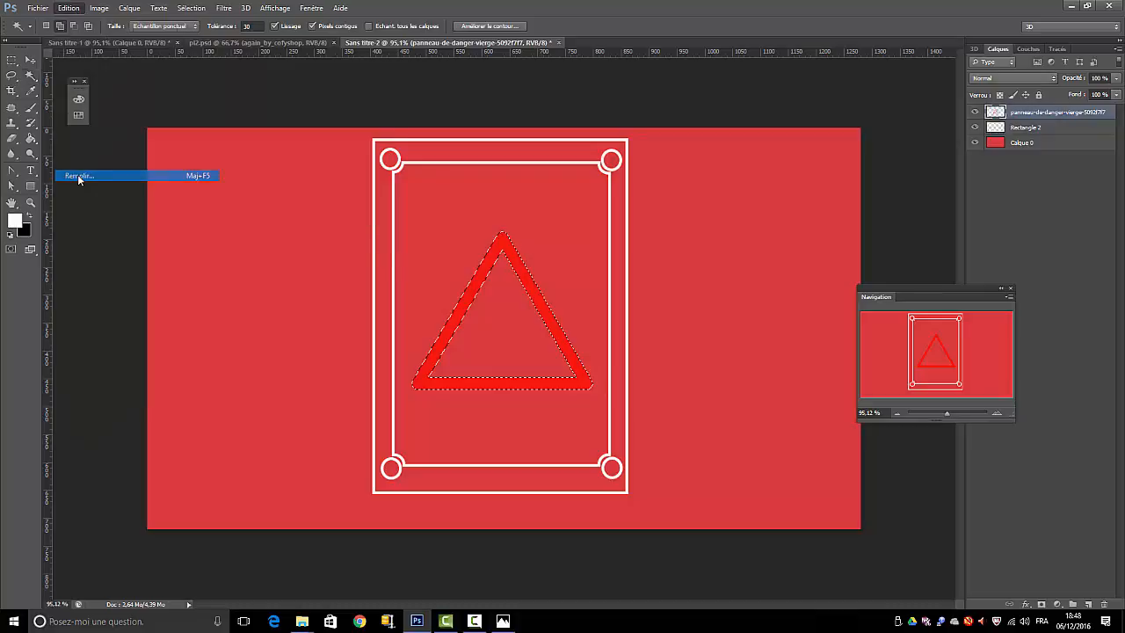
click(352, 139)
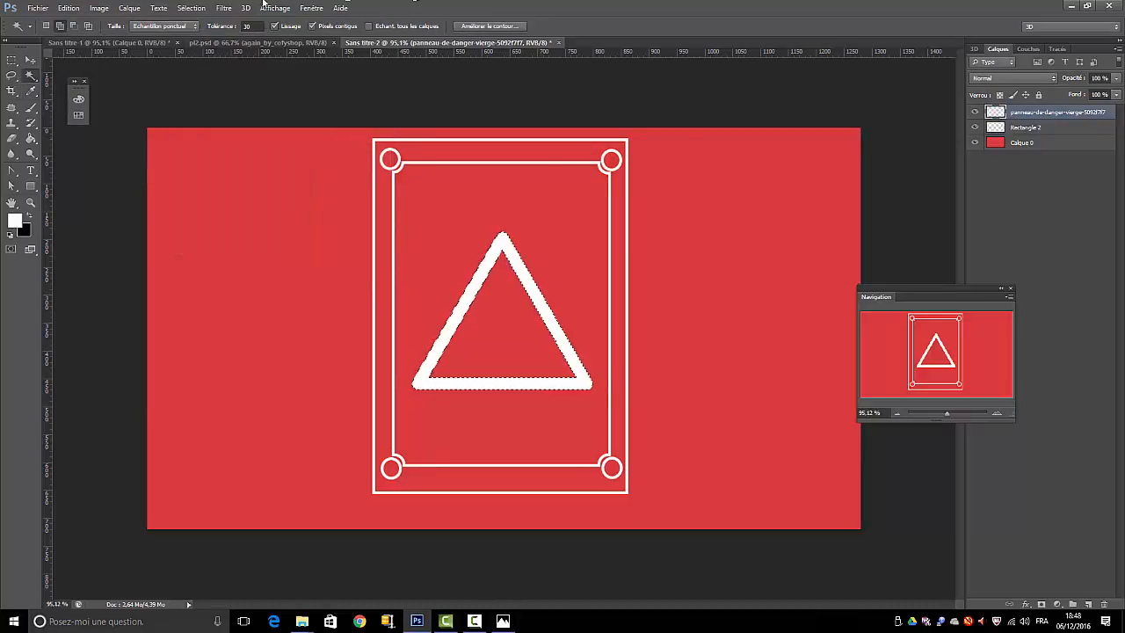
click(182, 7)
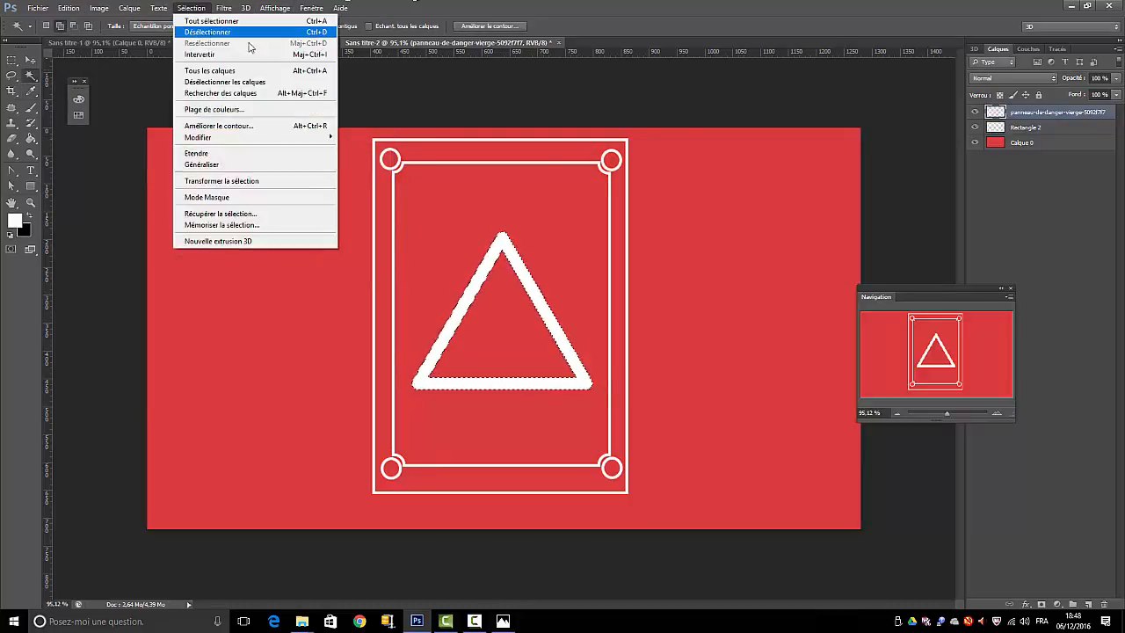
click(199, 33)
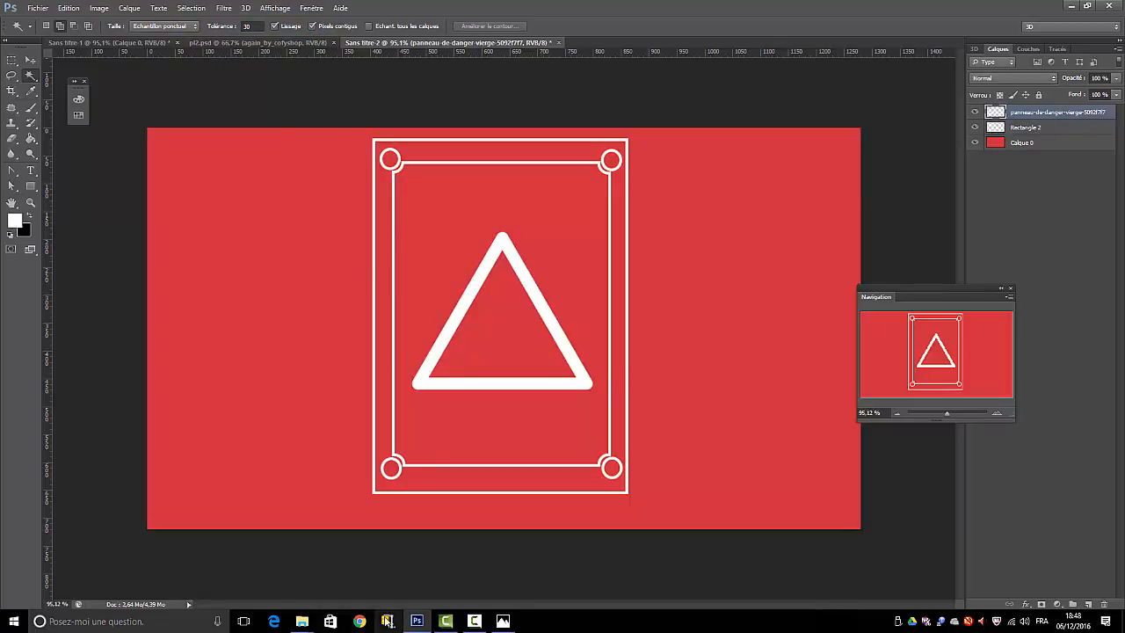
Step: Place the danger-de-mort skull and crossbones image from the plaque folder at about 100% over the triangle, centred in the frame
mouse_move(304, 626)
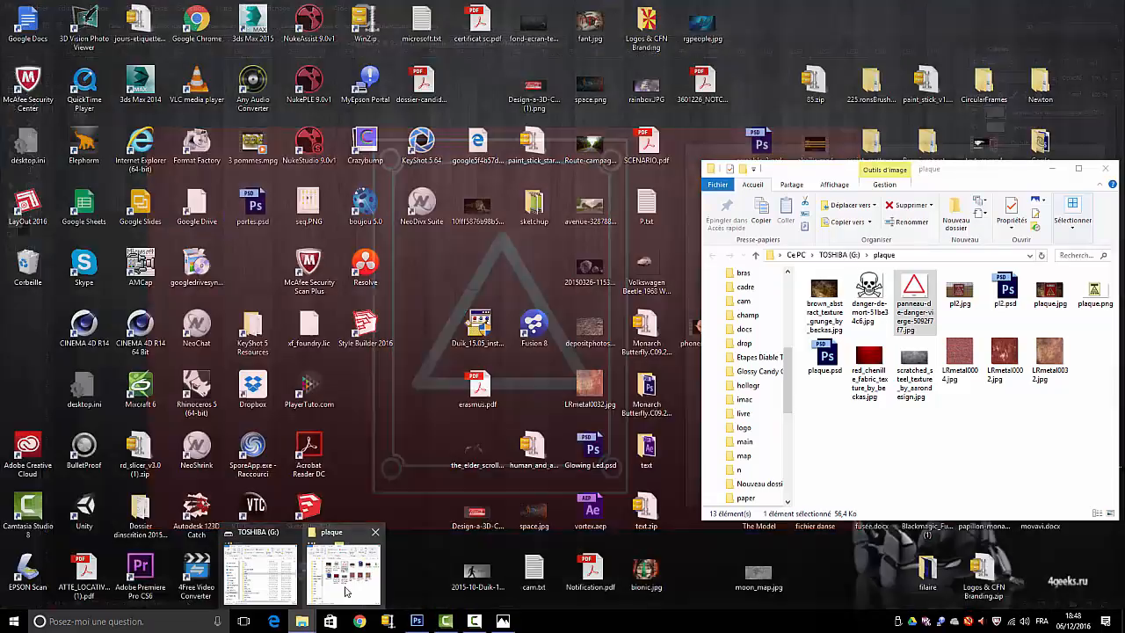
click(366, 587)
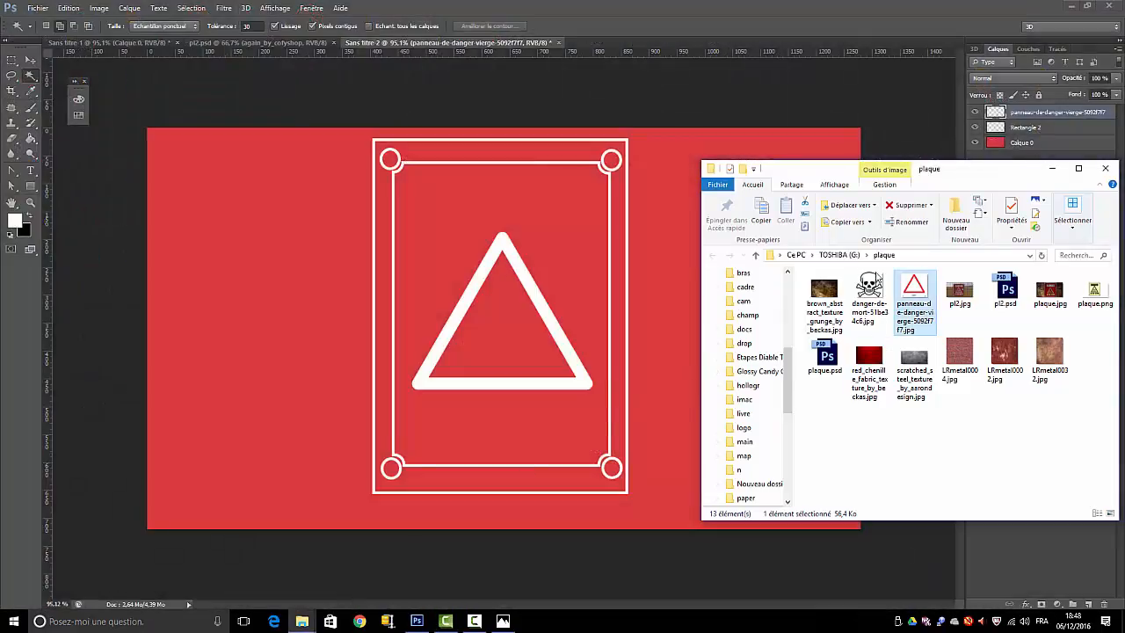
drag(869, 286, 569, 312)
drag(505, 333, 505, 334)
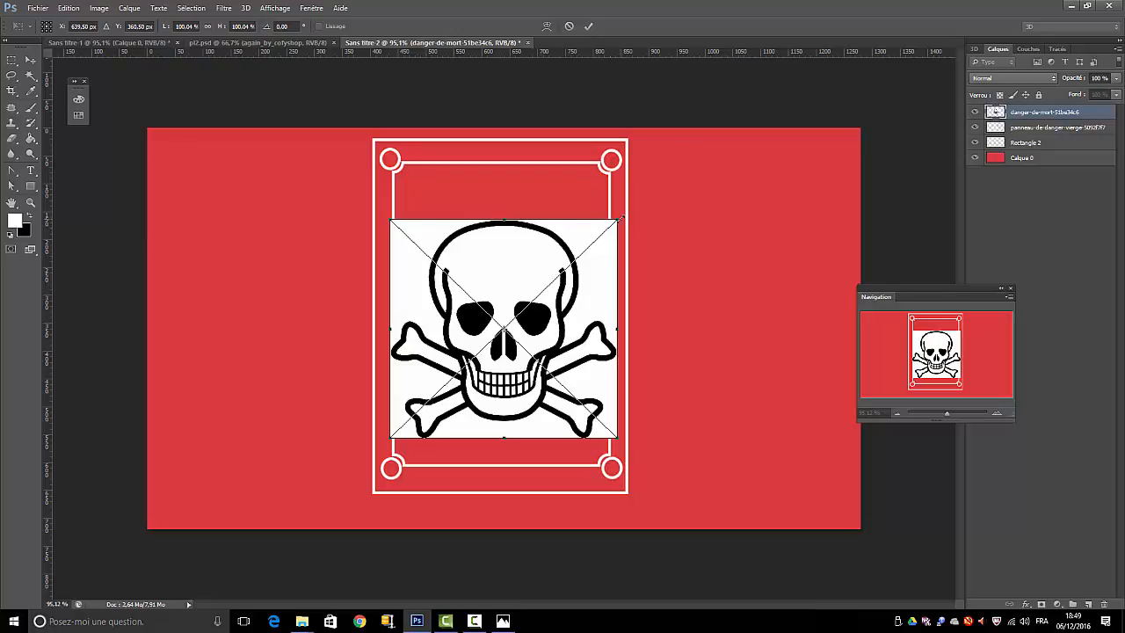
click(588, 26)
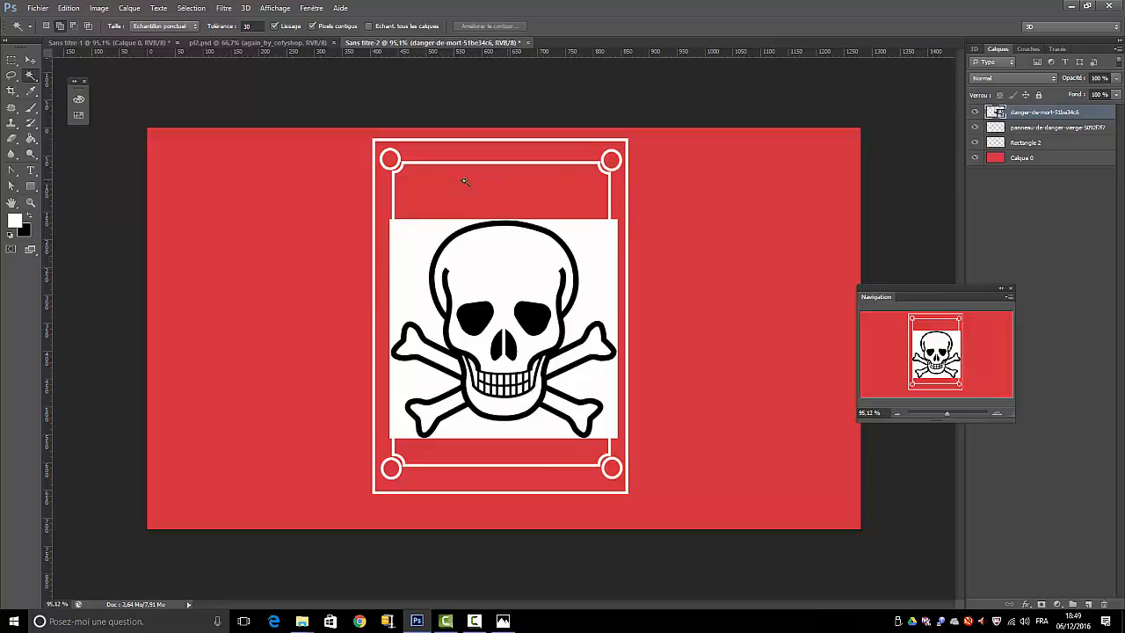
Step: Rasterize the danger-de-mort skull layer and hide the three layers beneath it
right_click(1042, 118)
click(970, 237)
drag(975, 128, 975, 159)
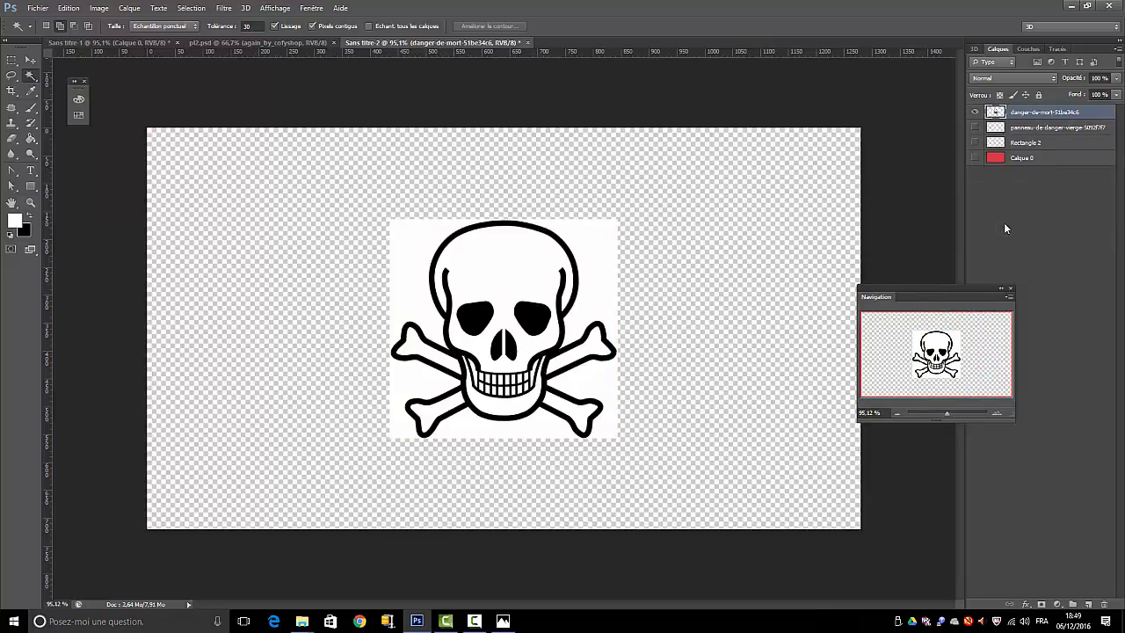
Step: Select the white areas of the skull image with Color Range at a tolerance of 200 and delete them
click(191, 8)
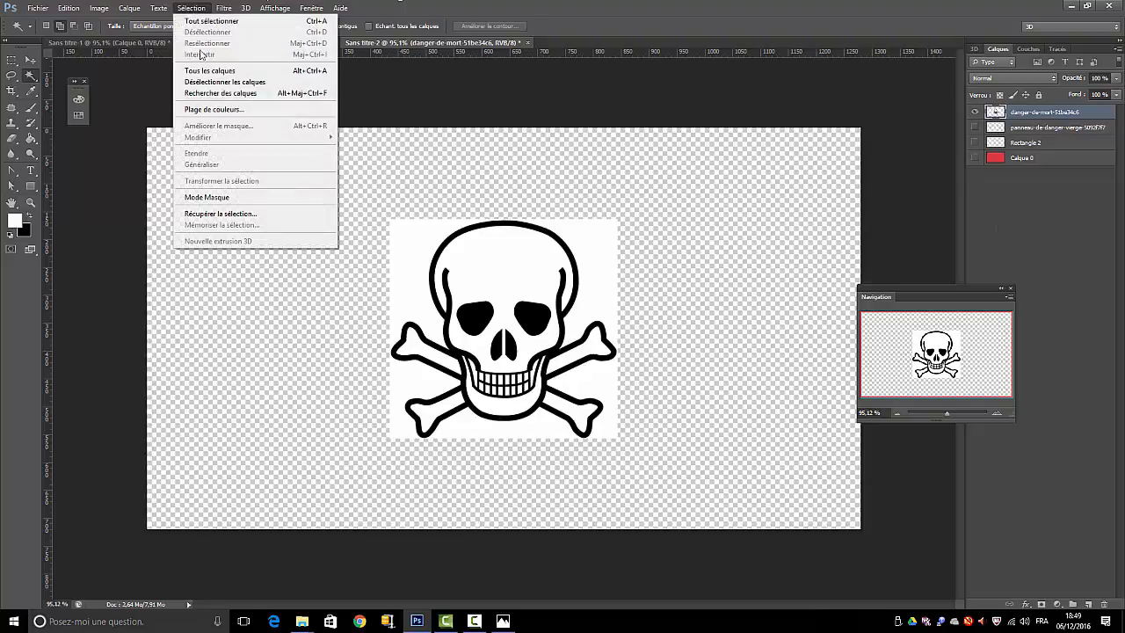
click(207, 109)
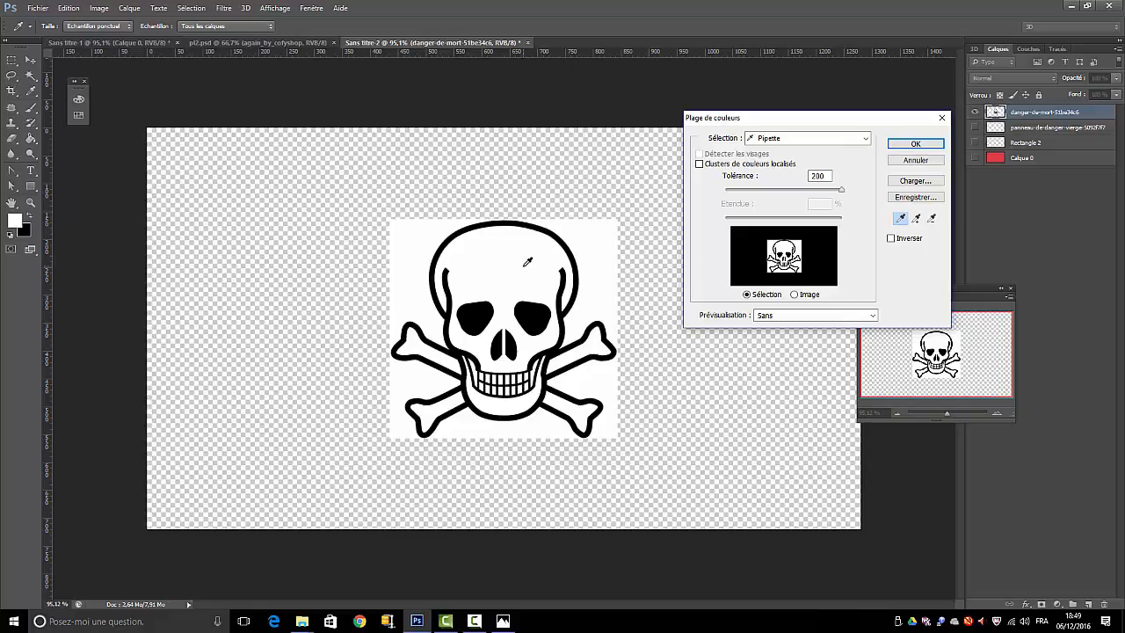
click(916, 144)
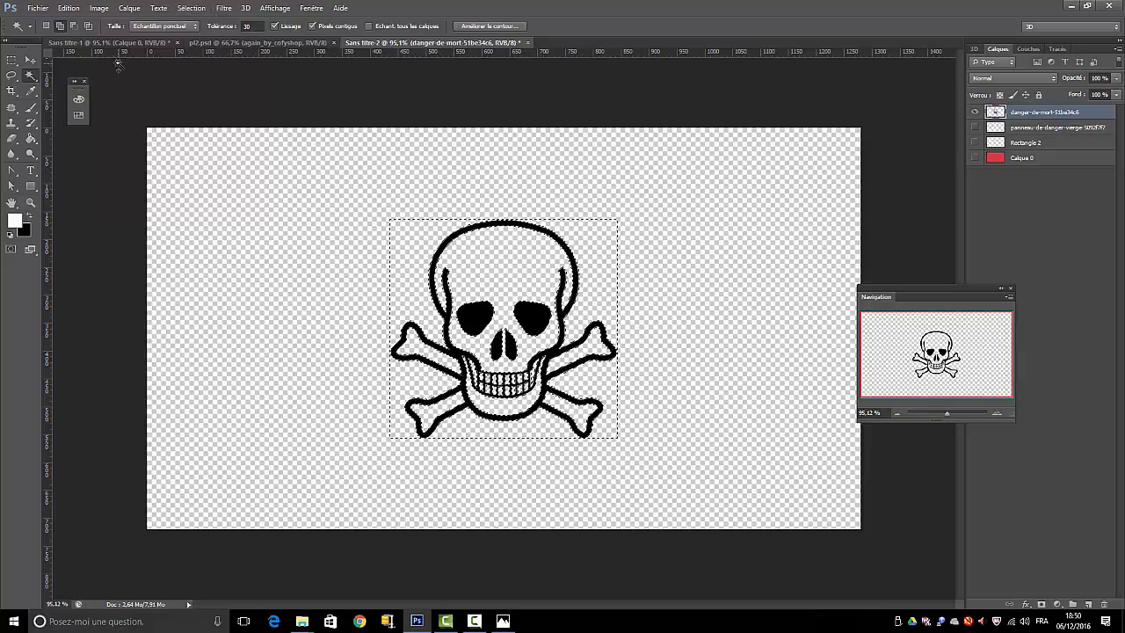
Step: Invert the selection to target the black skull lines, fill it with the white foreground colour at 100% opacity, and deselect
click(186, 9)
click(186, 54)
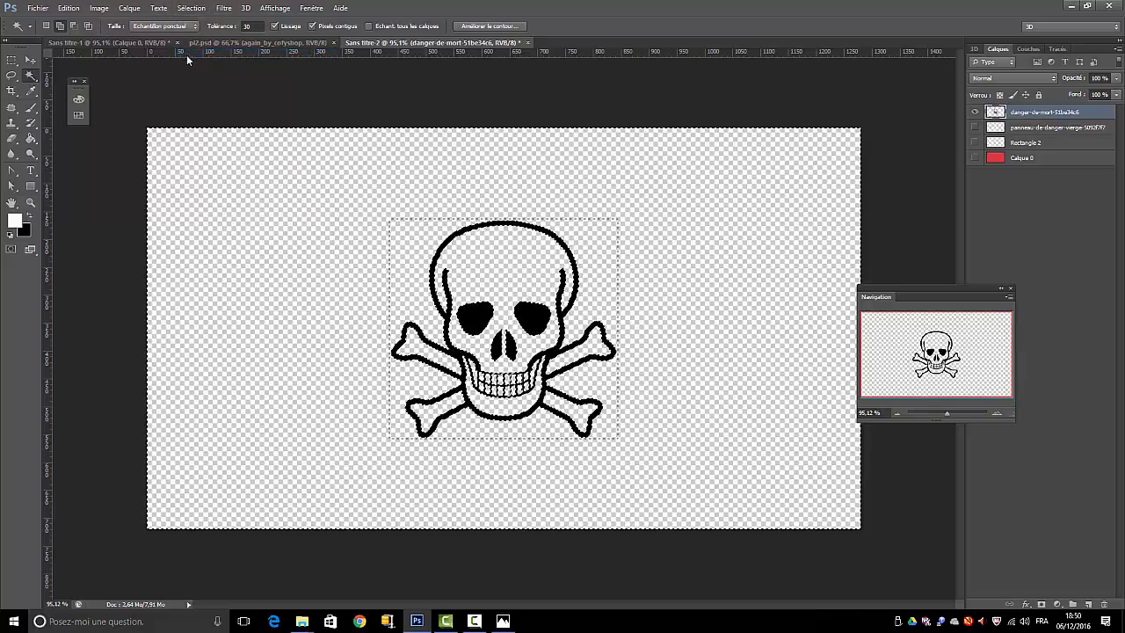
click(64, 11)
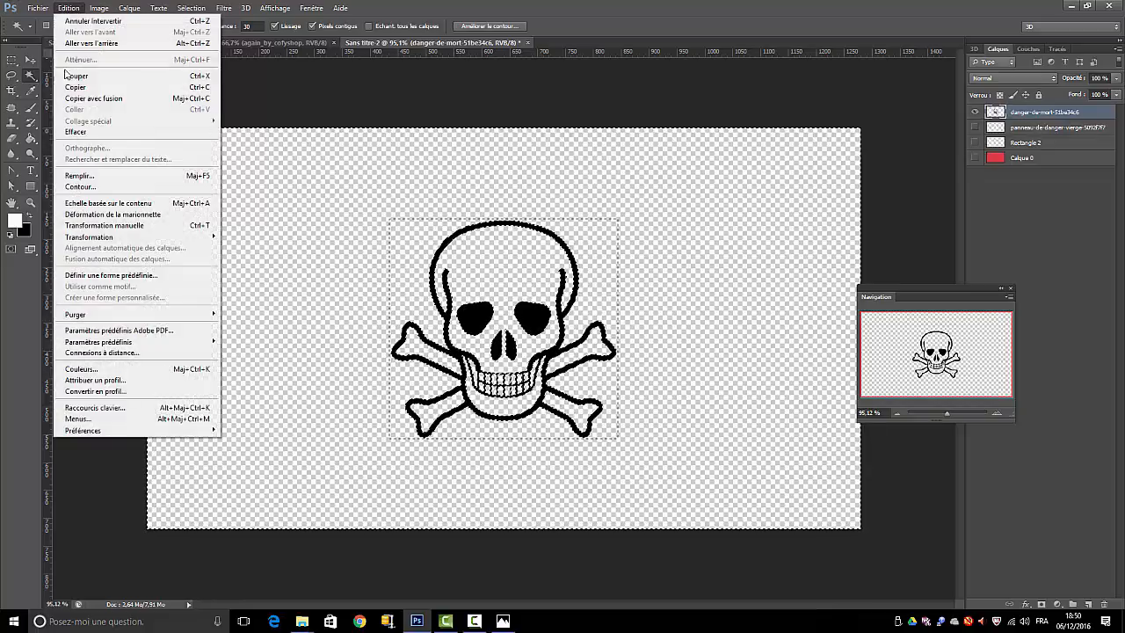
click(82, 175)
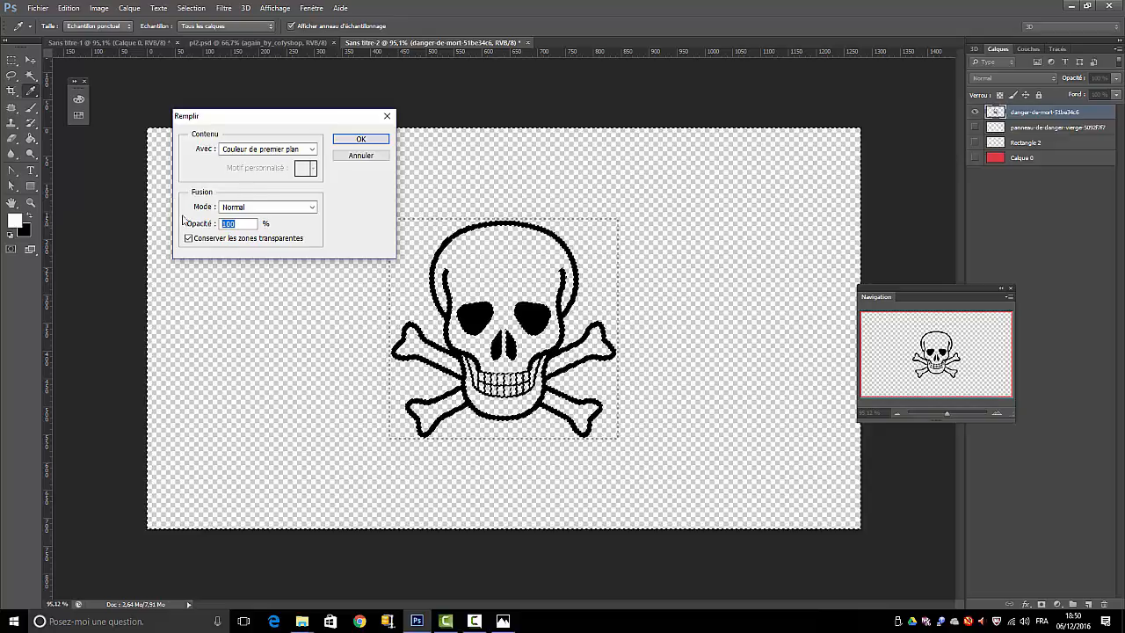
click(360, 139)
key(w)
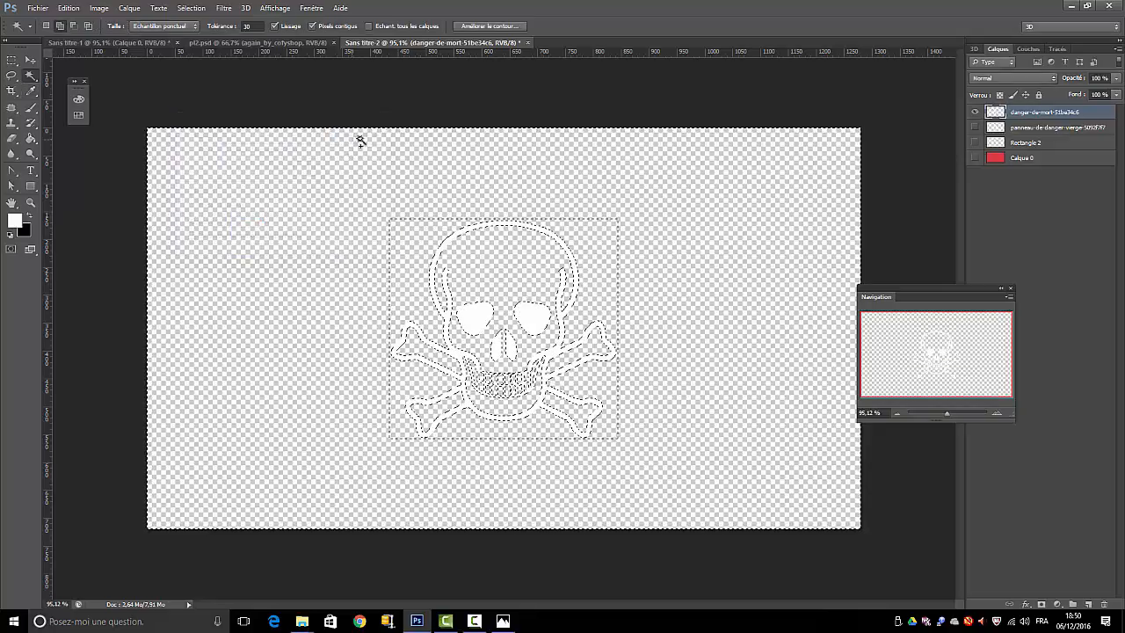
click(201, 11)
click(206, 33)
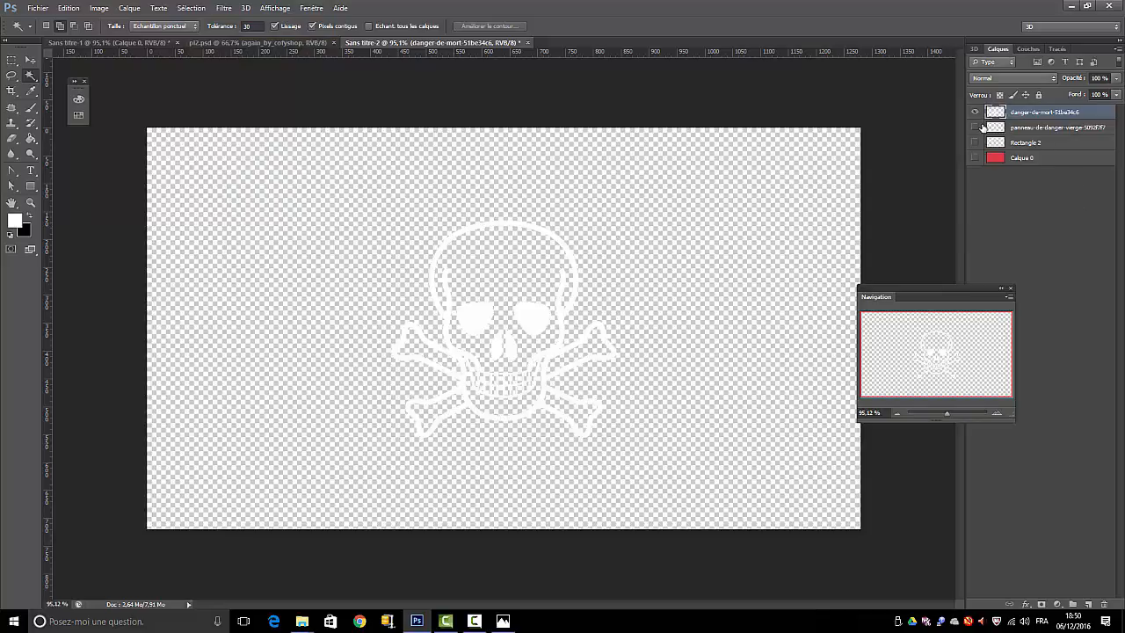
Step: Show the panneau-de-danger-vierge, Rectangle 2 and Calque 0 layers again
click(976, 128)
click(975, 142)
click(975, 158)
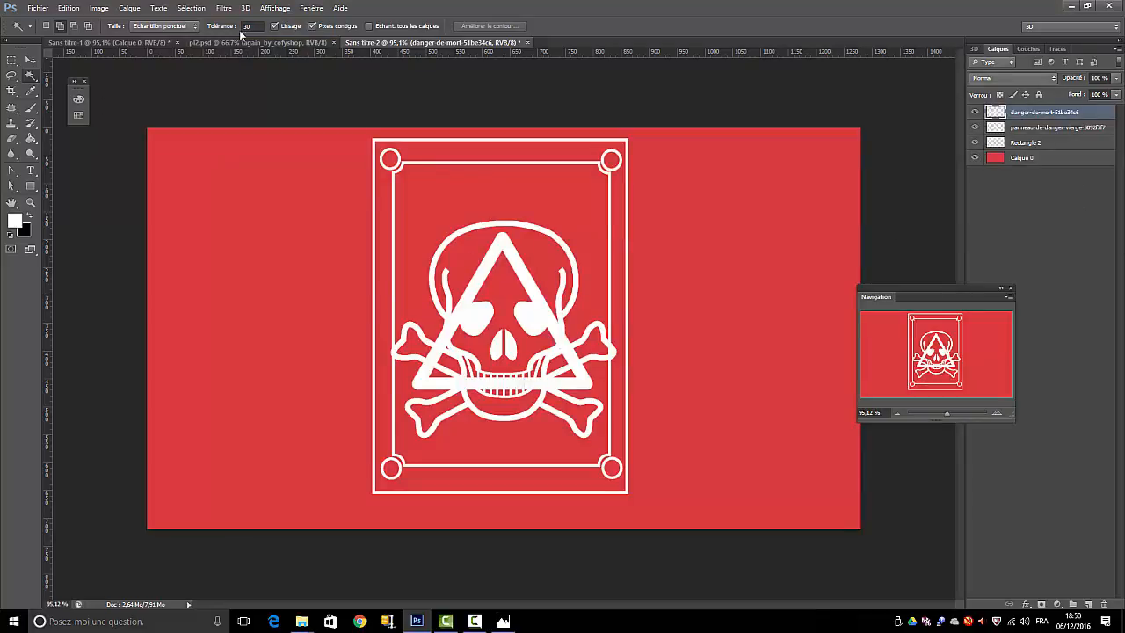
Step: Scale the white skull and crossbones down with Free Transform and position it centred inside the warning triangle
click(70, 8)
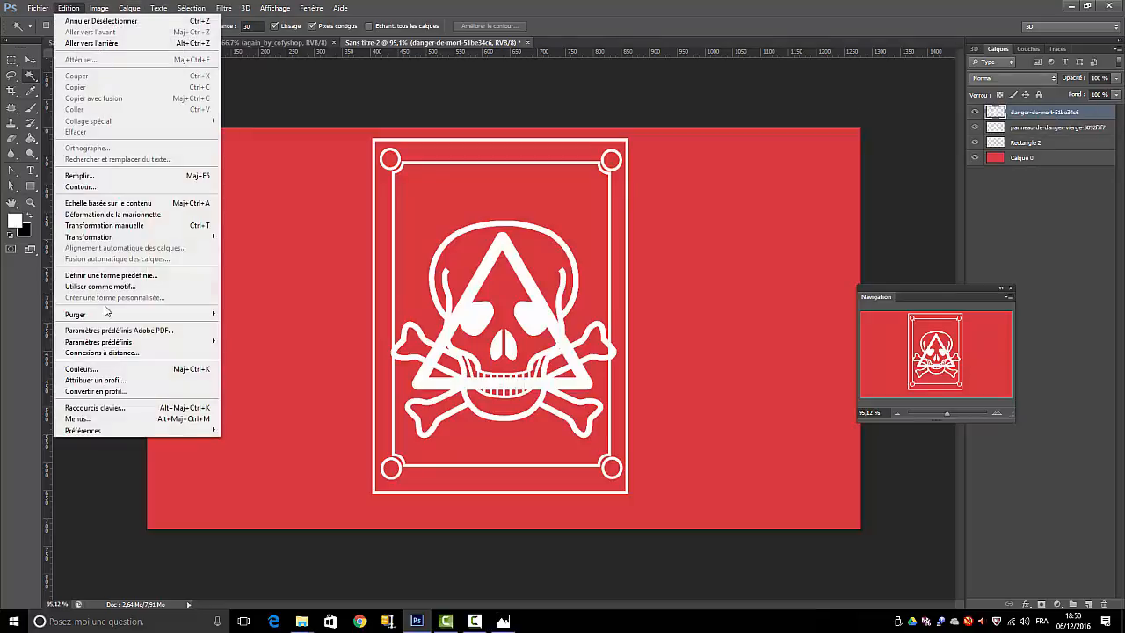
click(105, 226)
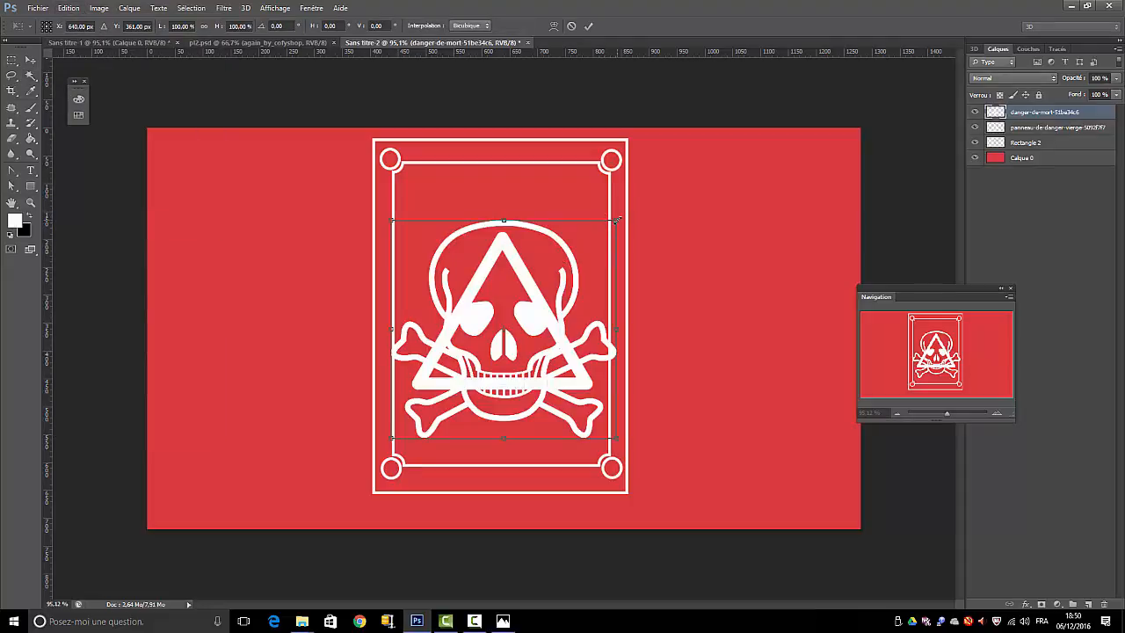
drag(616, 220, 482, 340)
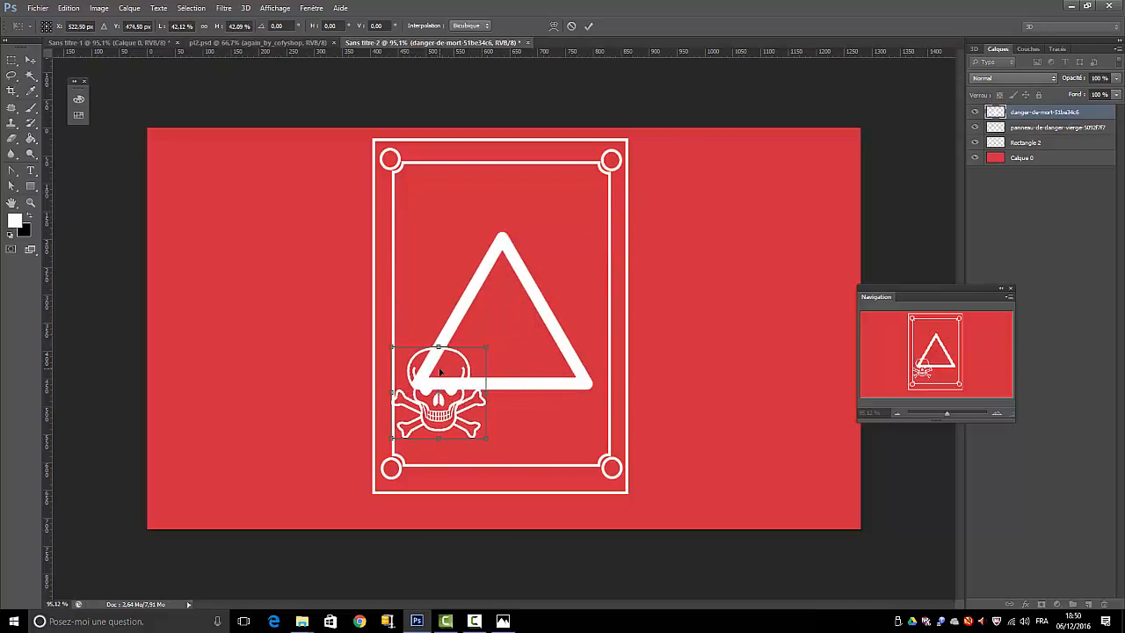
drag(441, 372, 505, 311)
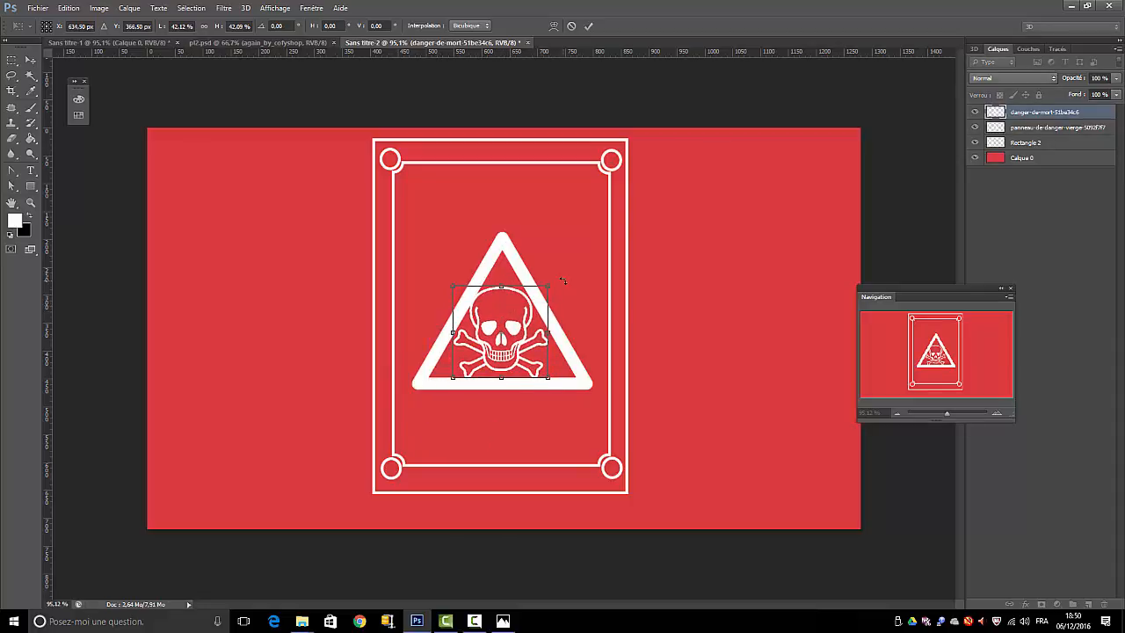
drag(548, 285, 501, 308)
click(588, 24)
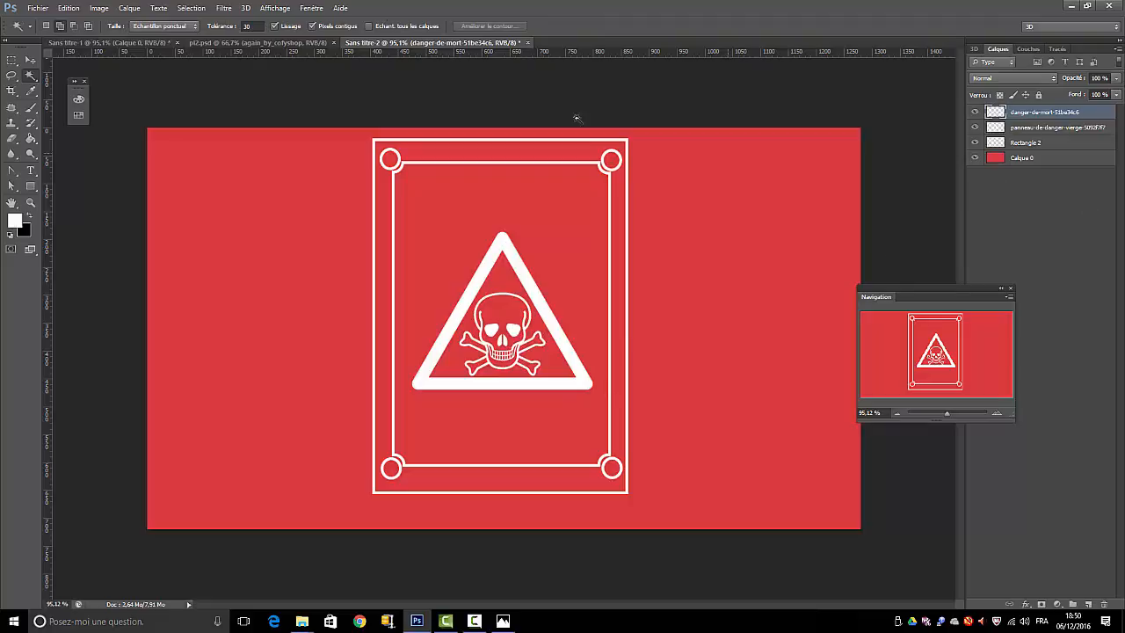
Step: Add the white text "DANGER" in Molot at 72 px and centre it in the frame just above the triangle
click(30, 171)
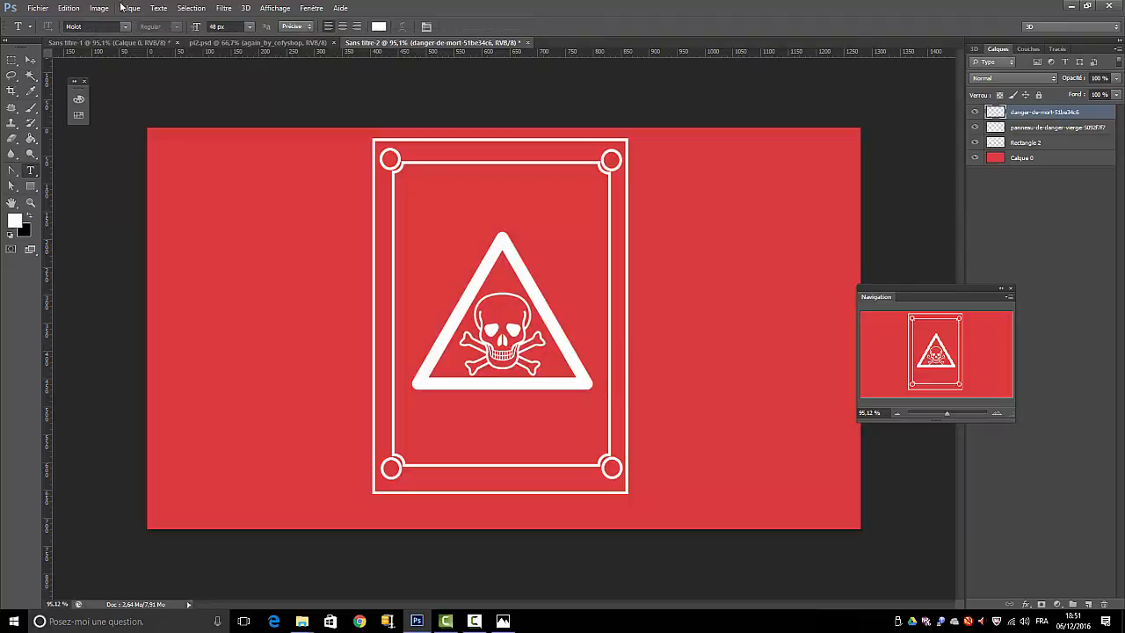
click(249, 27)
click(233, 225)
click(417, 202)
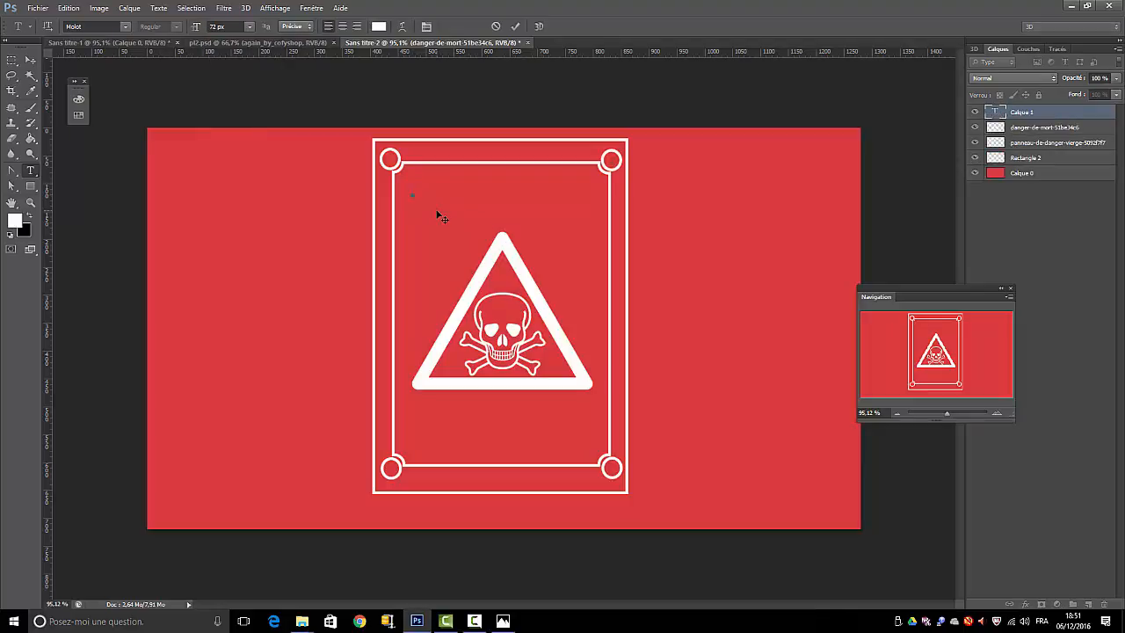
text(DA)
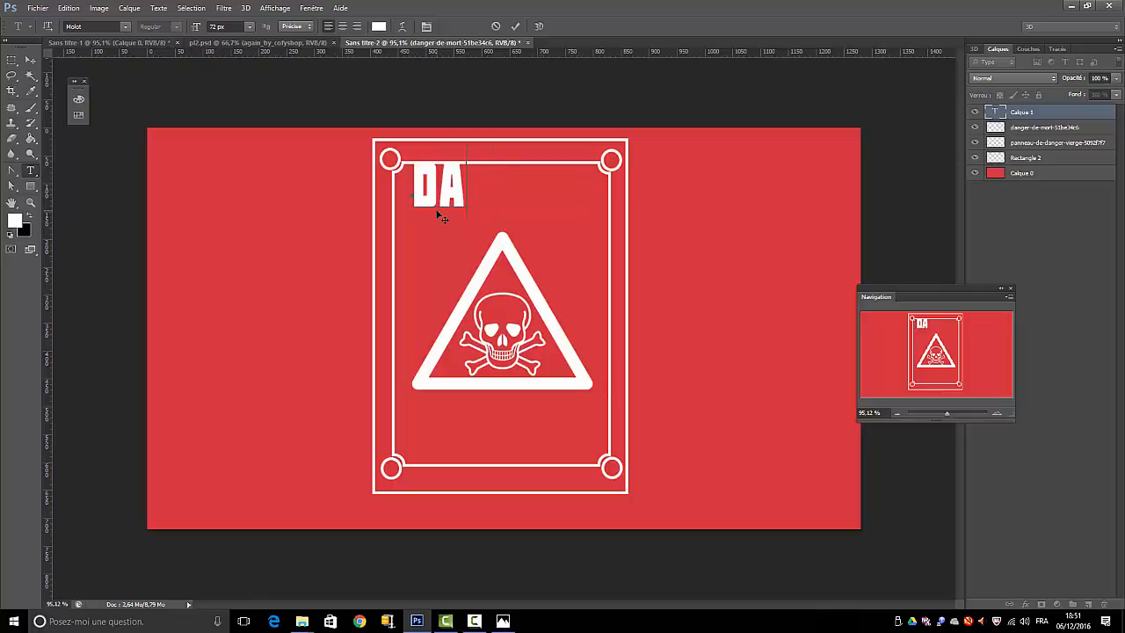
text(NGER)
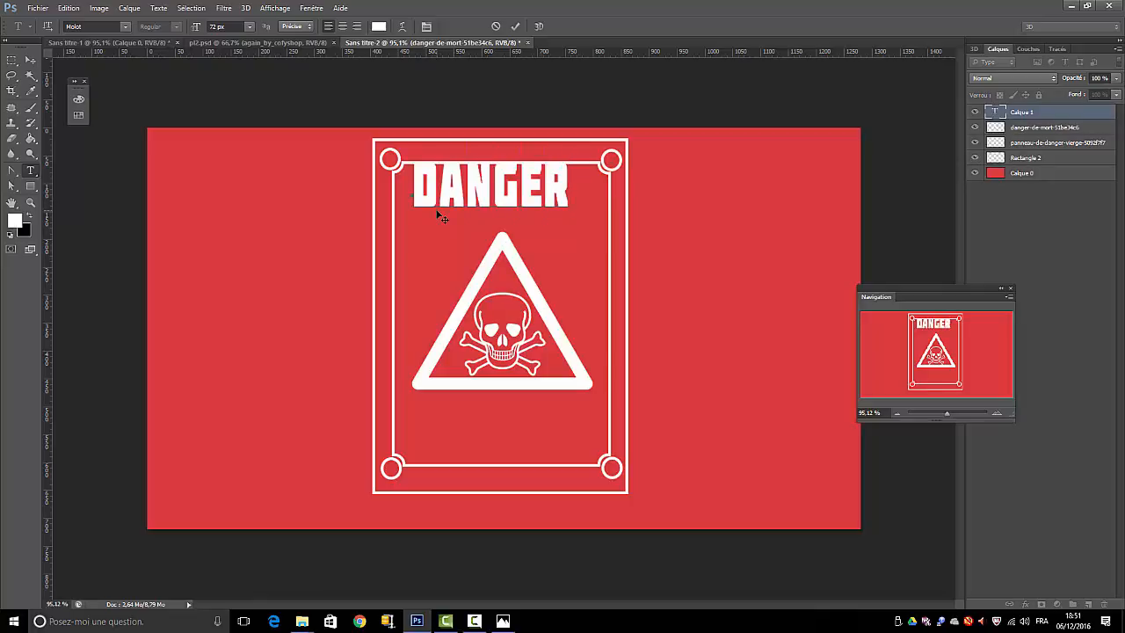
click(31, 60)
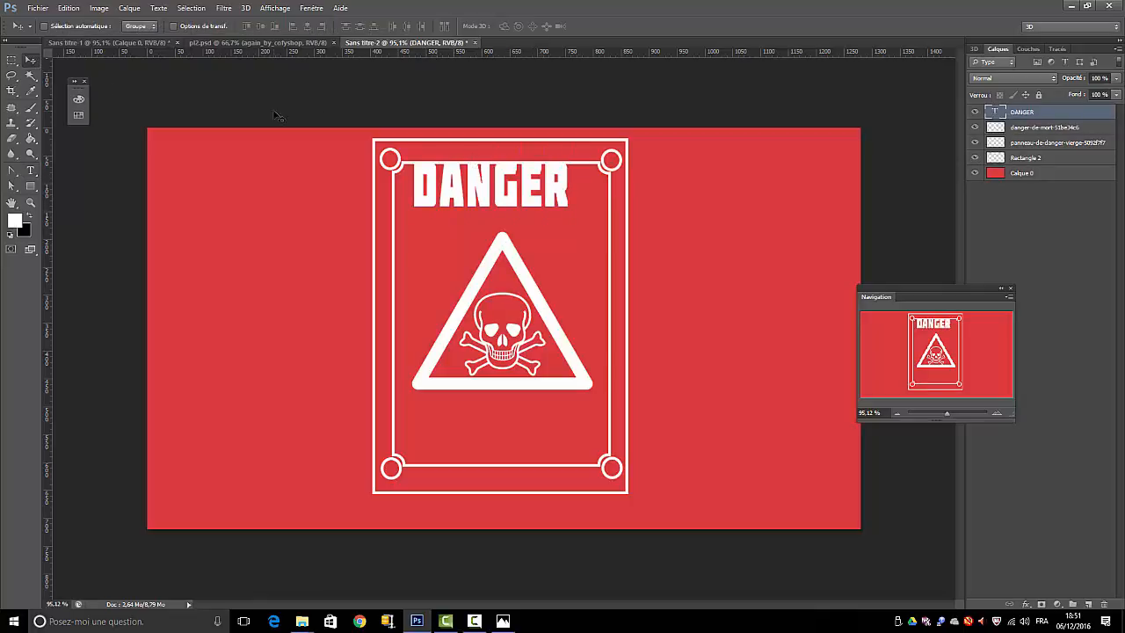
drag(504, 179, 514, 197)
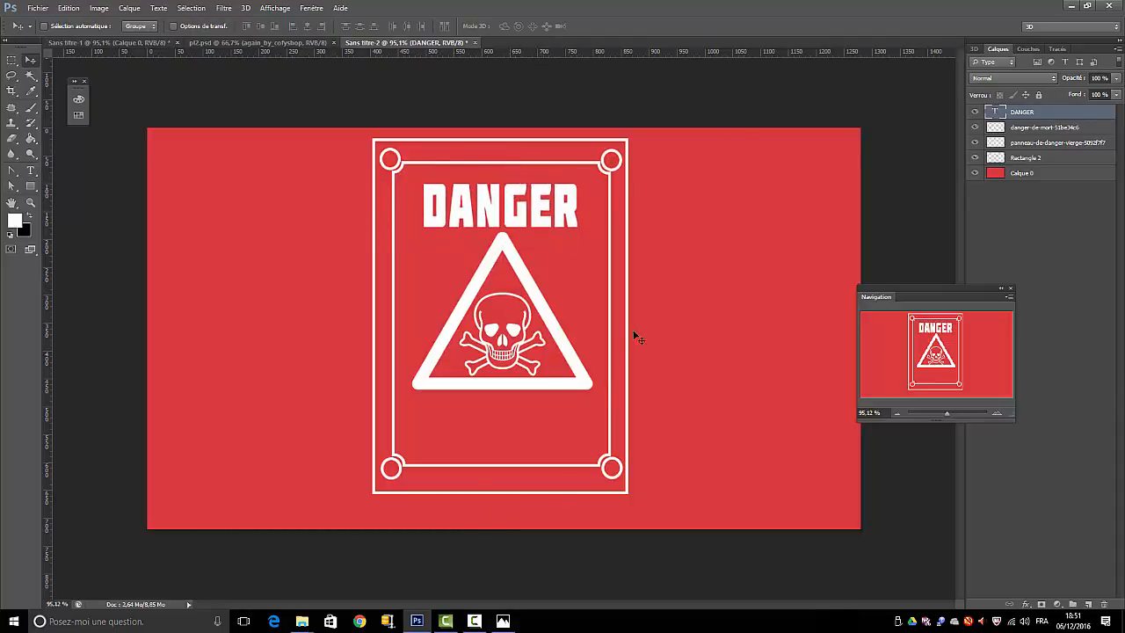
Step: Add the white text "DO NOT ENTER" in Molot at 48 px as a separate layer and centre it below the triangle
click(1099, 258)
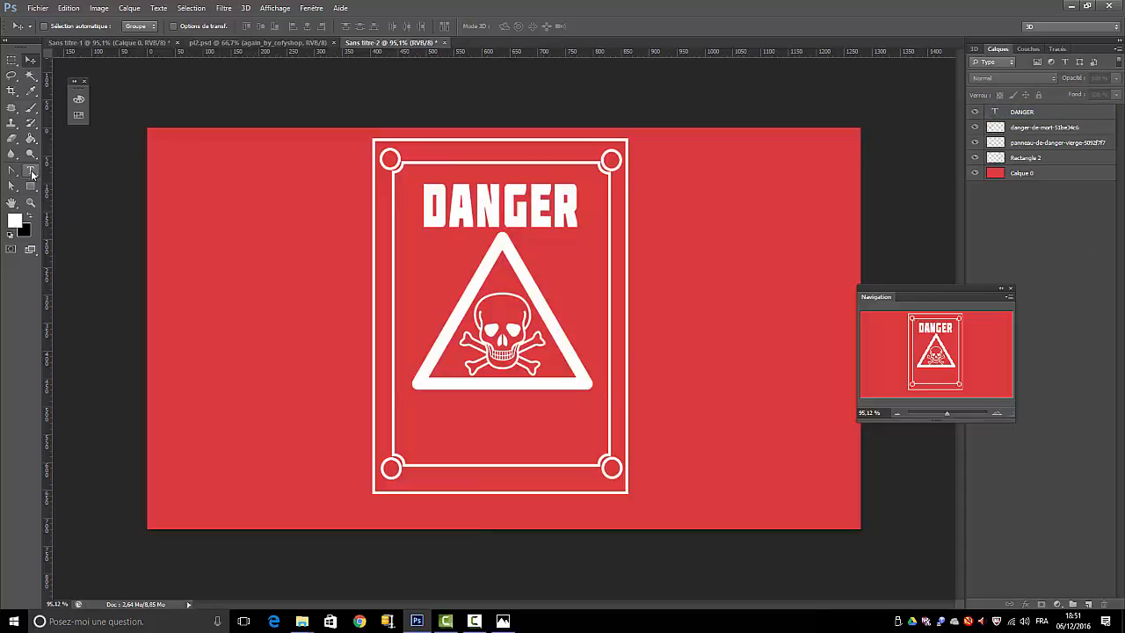
click(31, 173)
click(250, 26)
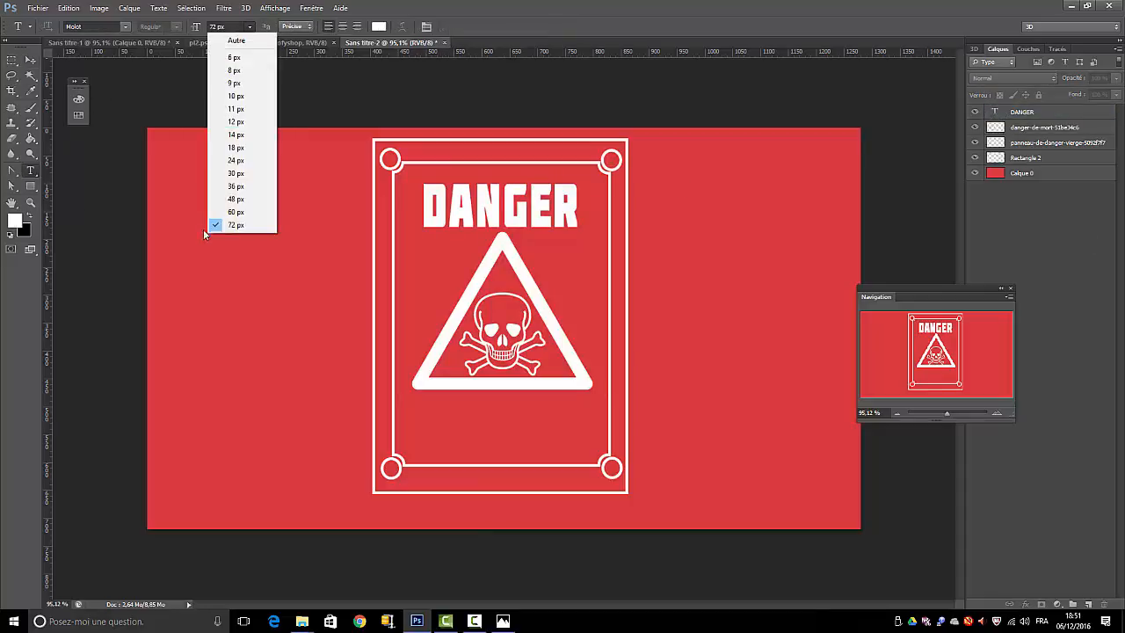
click(234, 195)
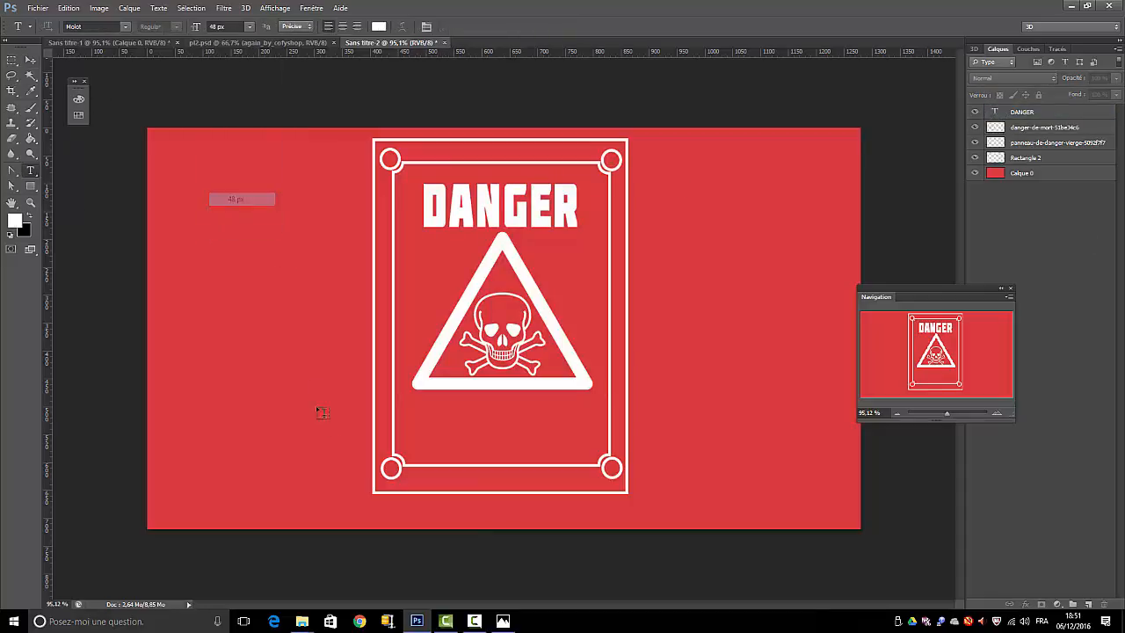
click(419, 429)
text(D)
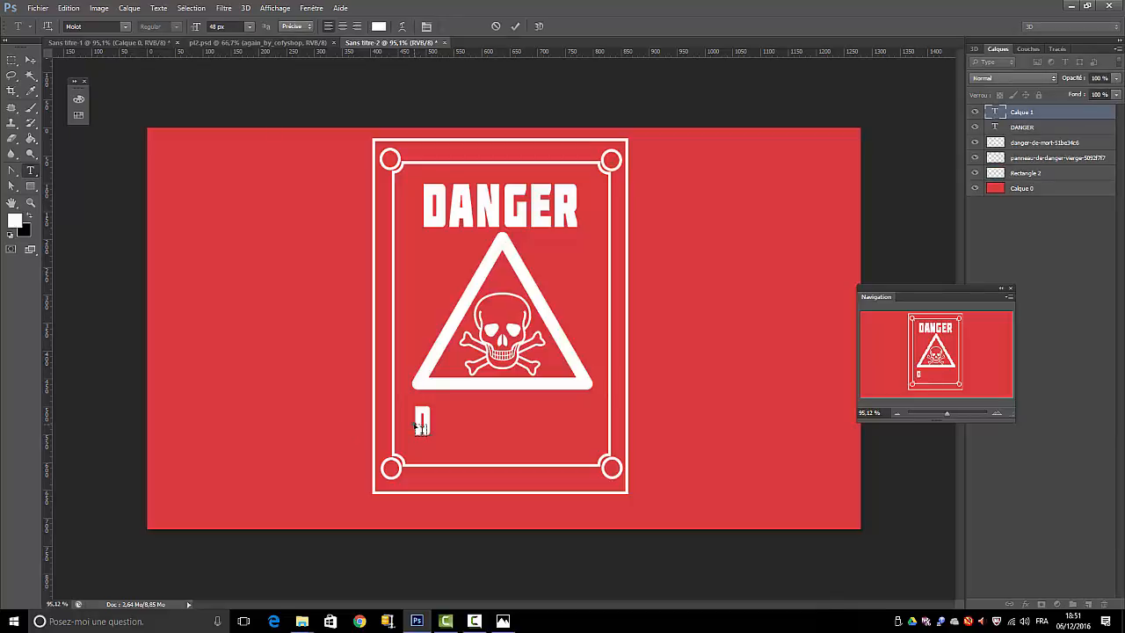
text(O NO)
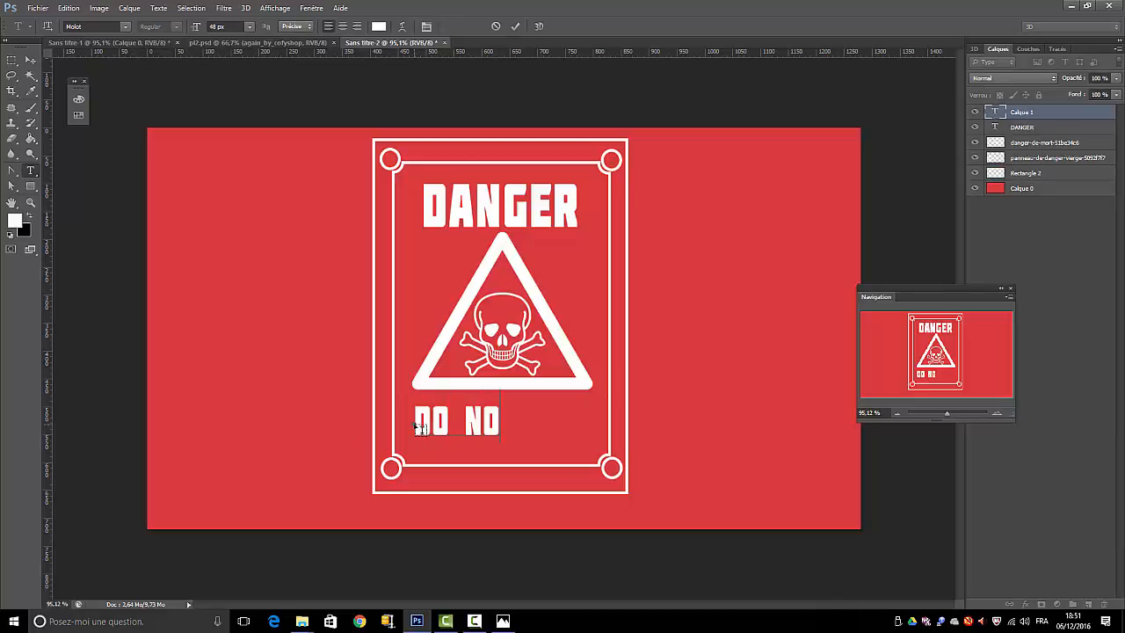
text(T ENTER)
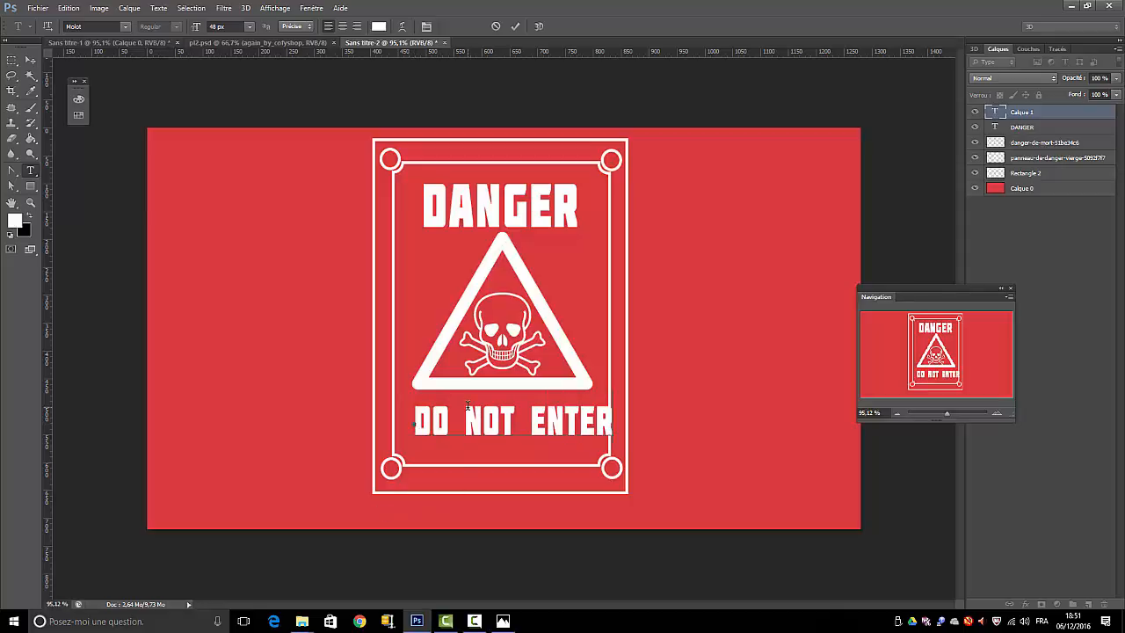
click(31, 60)
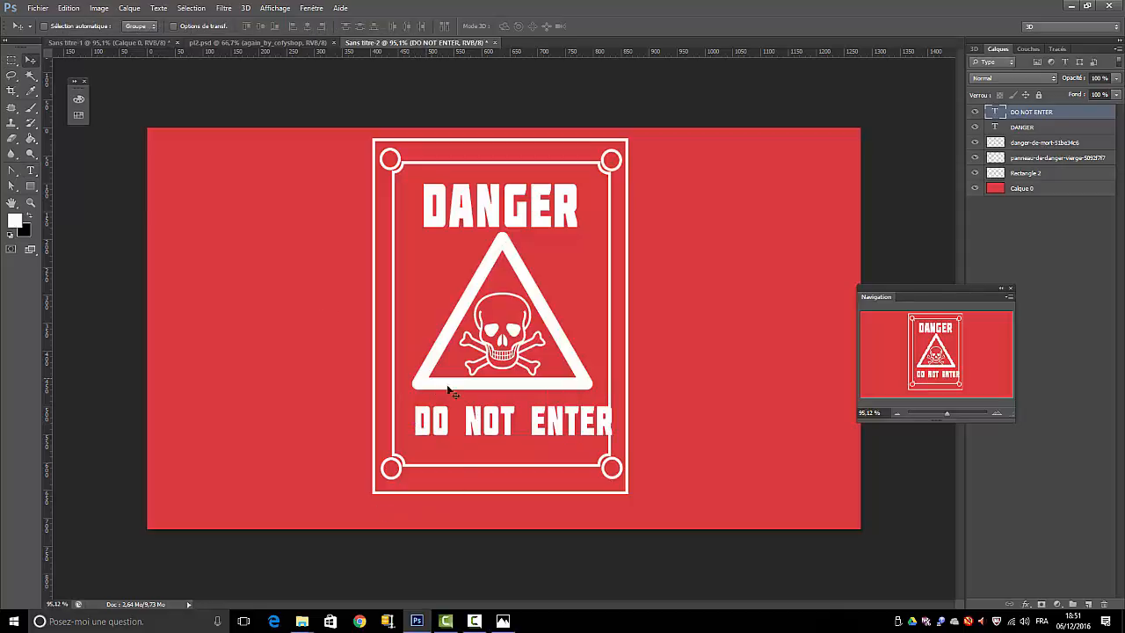
drag(471, 420, 457, 420)
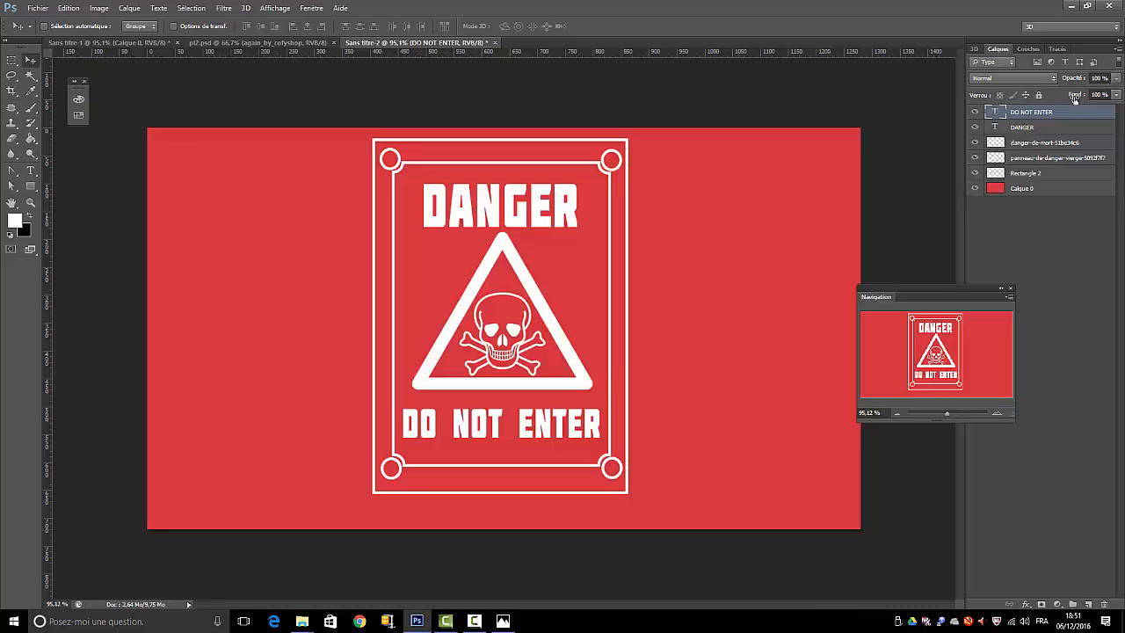
Step: Rasterize the "DO NOT ENTER" and "DANGER" text layers
right_click(1028, 114)
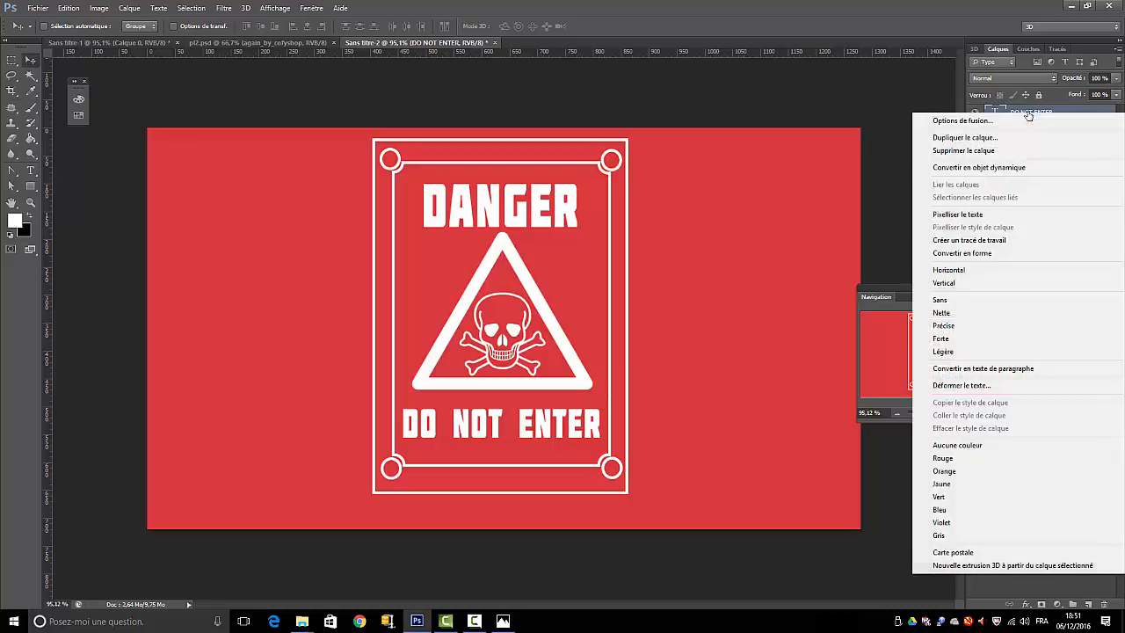
click(963, 214)
right_click(985, 127)
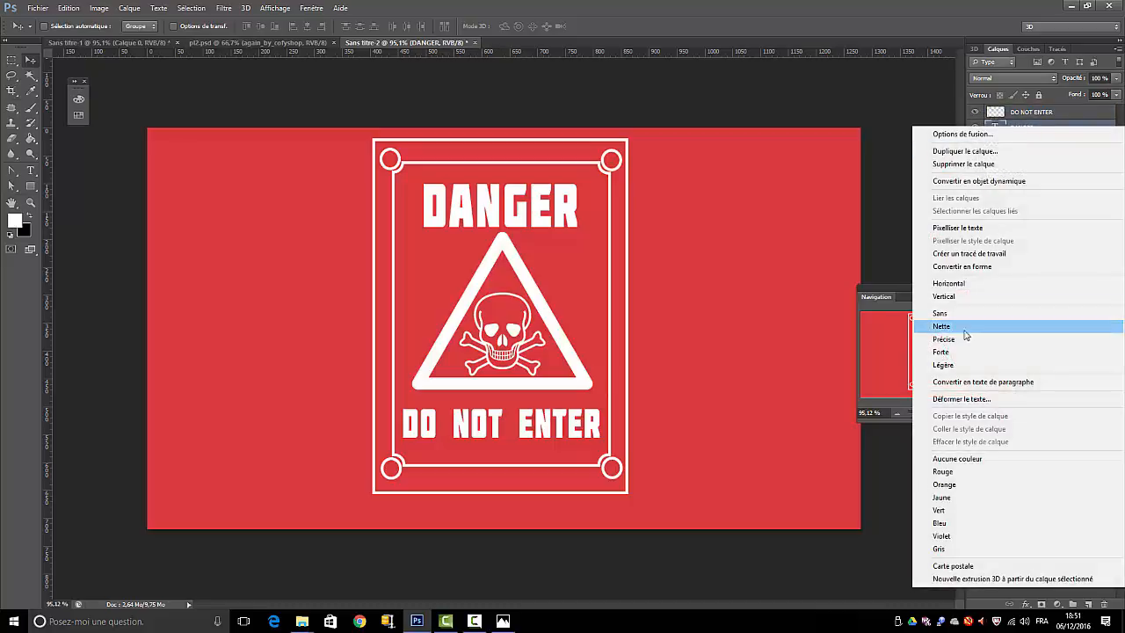
click(954, 229)
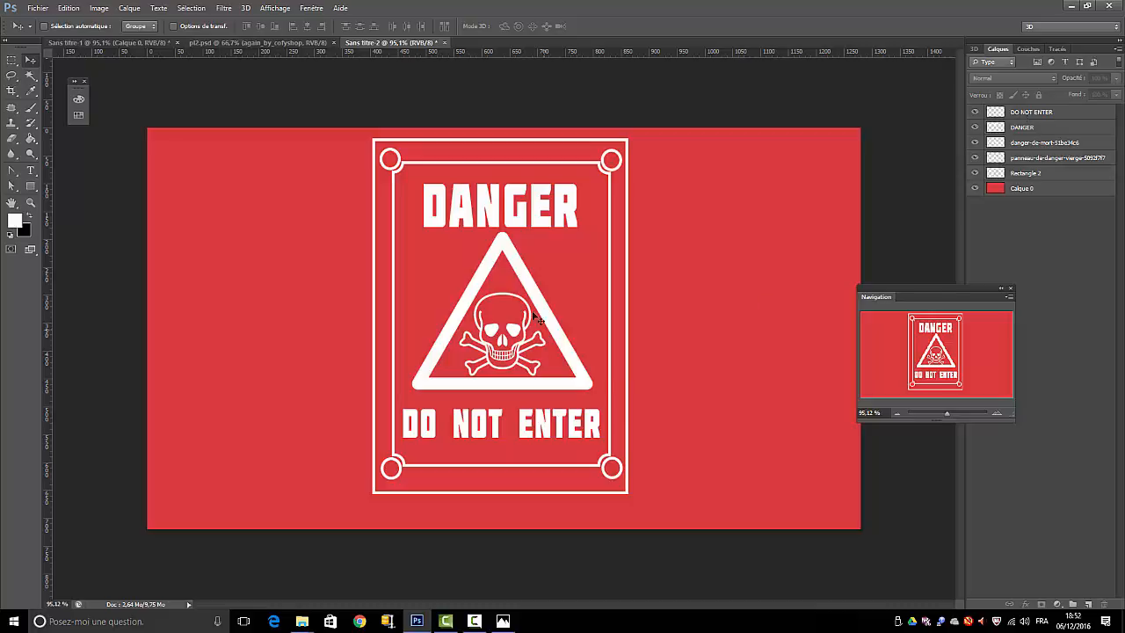
Step: Merge the panneau-de-danger-vierge triangle layer down into the Rectangle 2 frame layer
click(1028, 159)
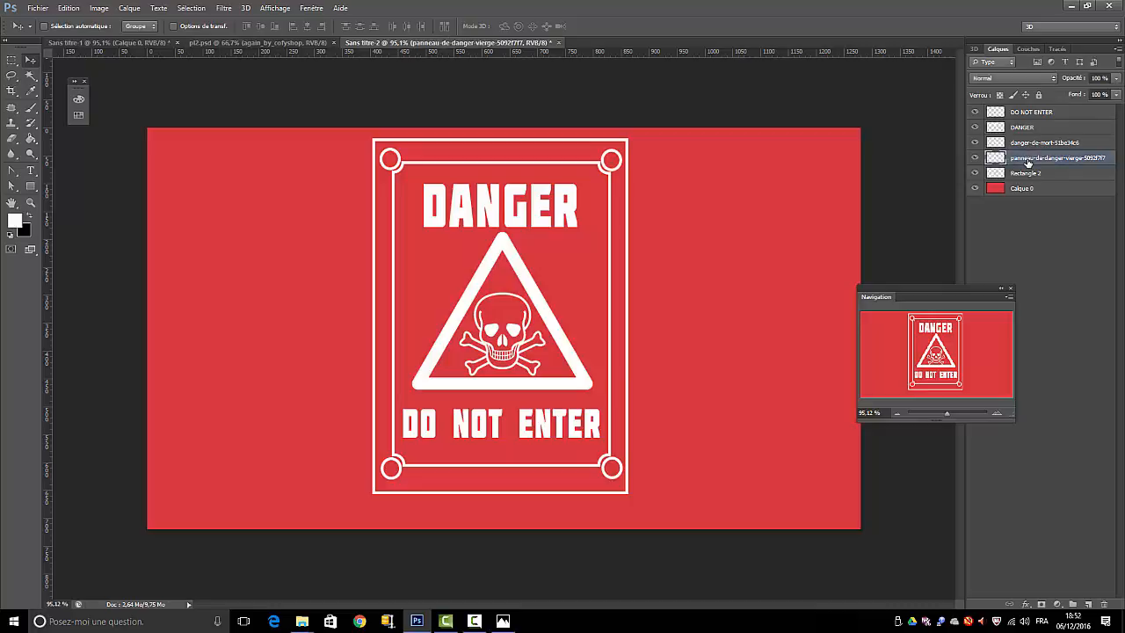
right_click(1028, 159)
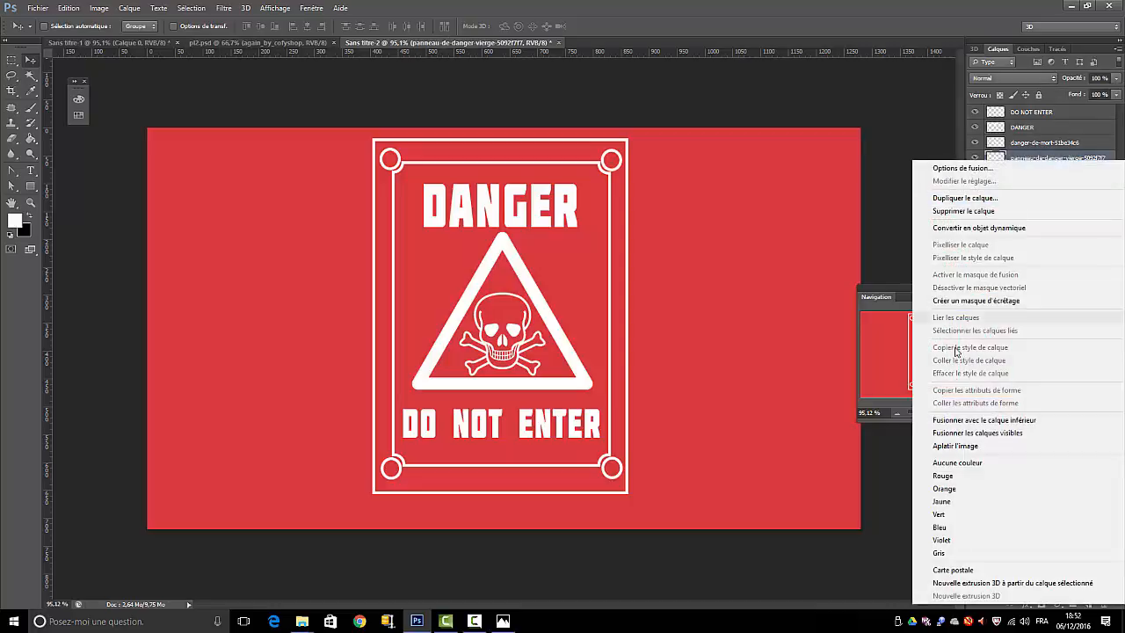
click(957, 422)
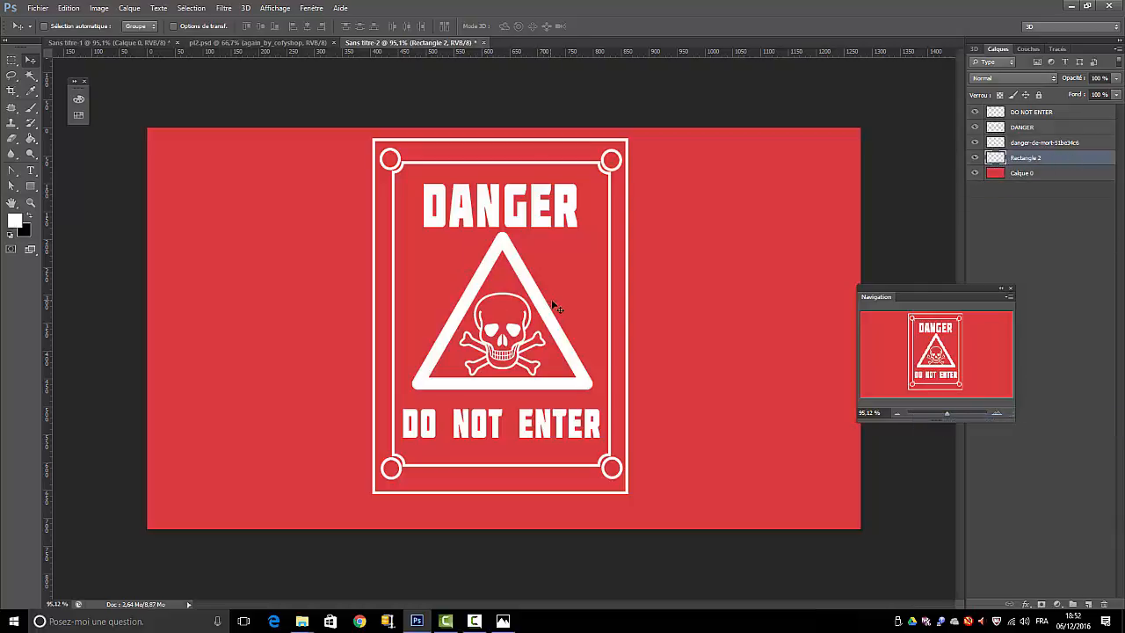
Step: Merge the rasterized "DO NOT ENTER" and "DANGER" layers into one text layer
right_click(1033, 114)
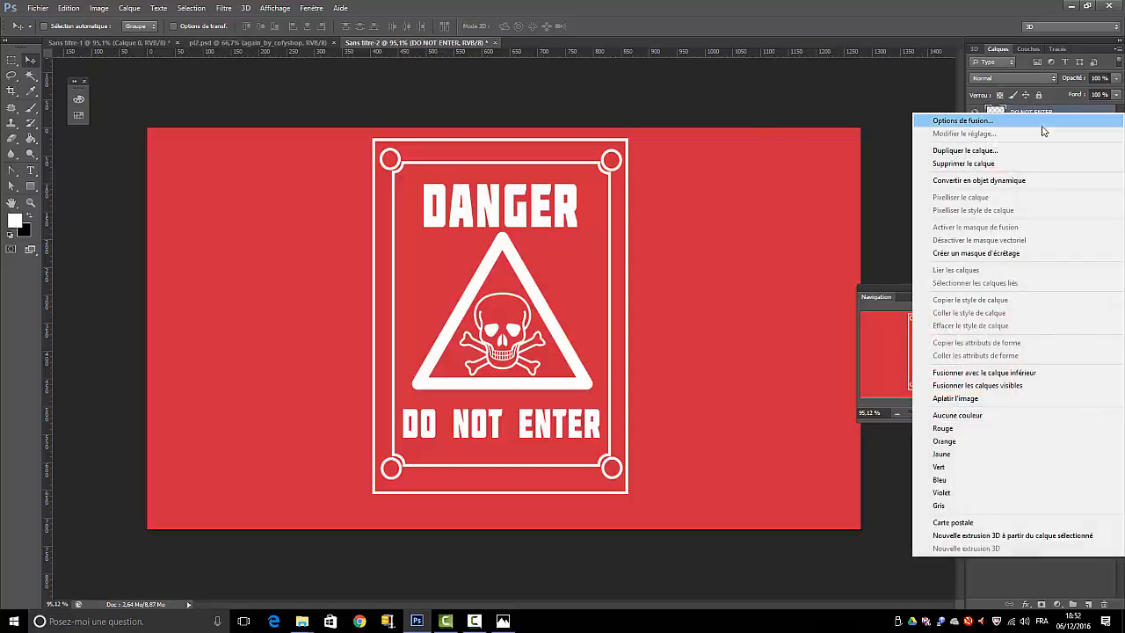
key(Escape)
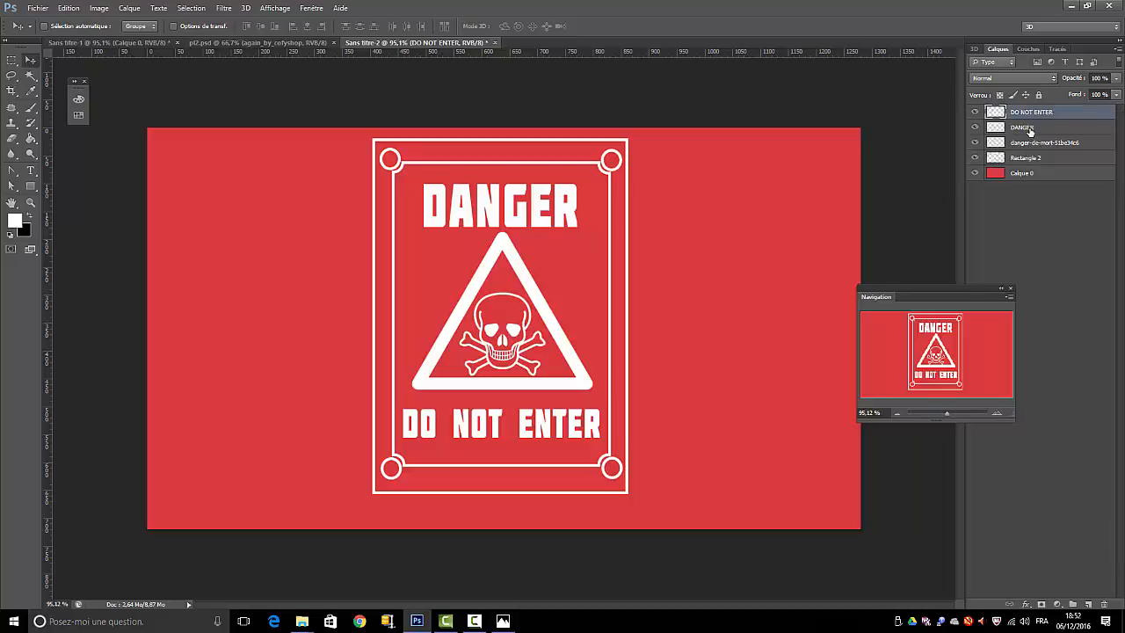
shift+click(1031, 130)
right_click(1032, 116)
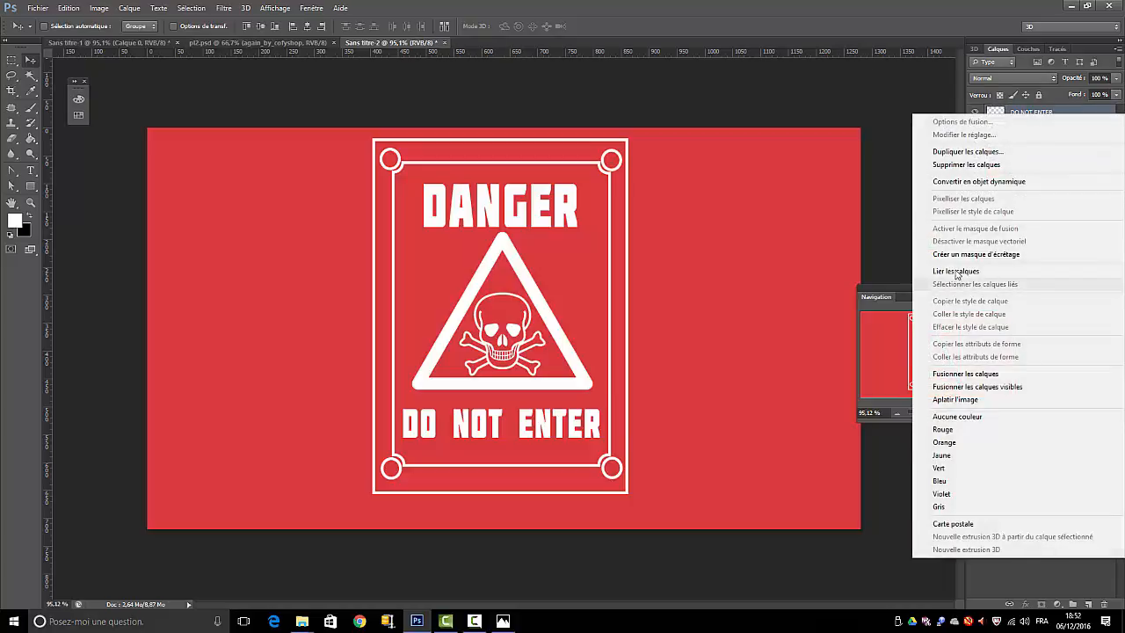
click(955, 376)
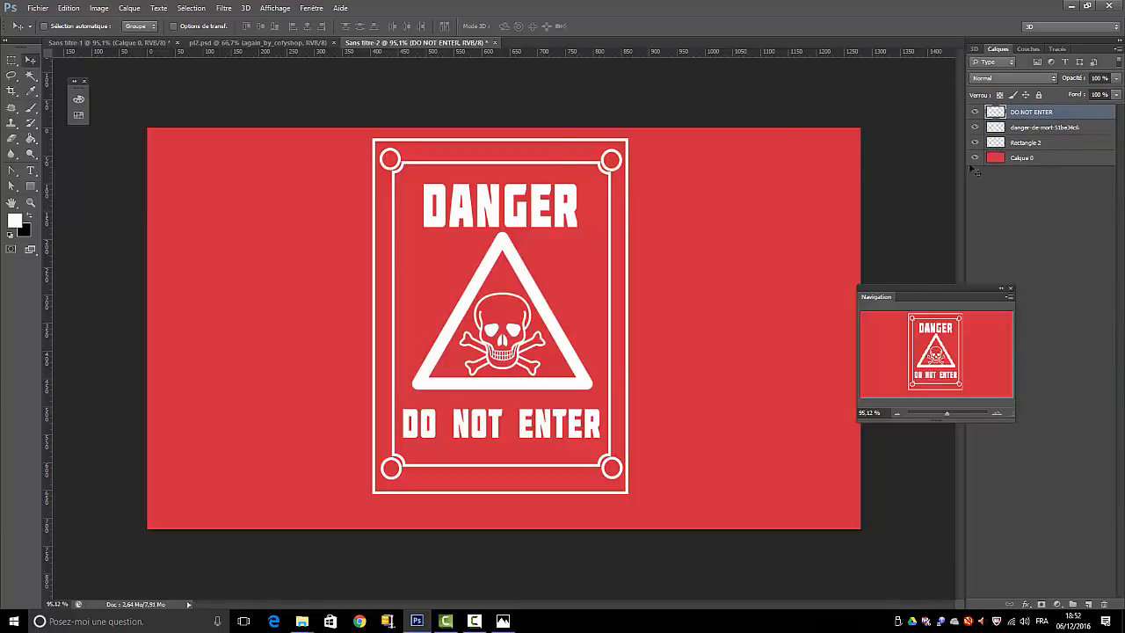
Step: Select the lettering by picking the empty area with the Magic Wand and inverting the selection, and duplicate the merged text layer
click(31, 75)
click(433, 262)
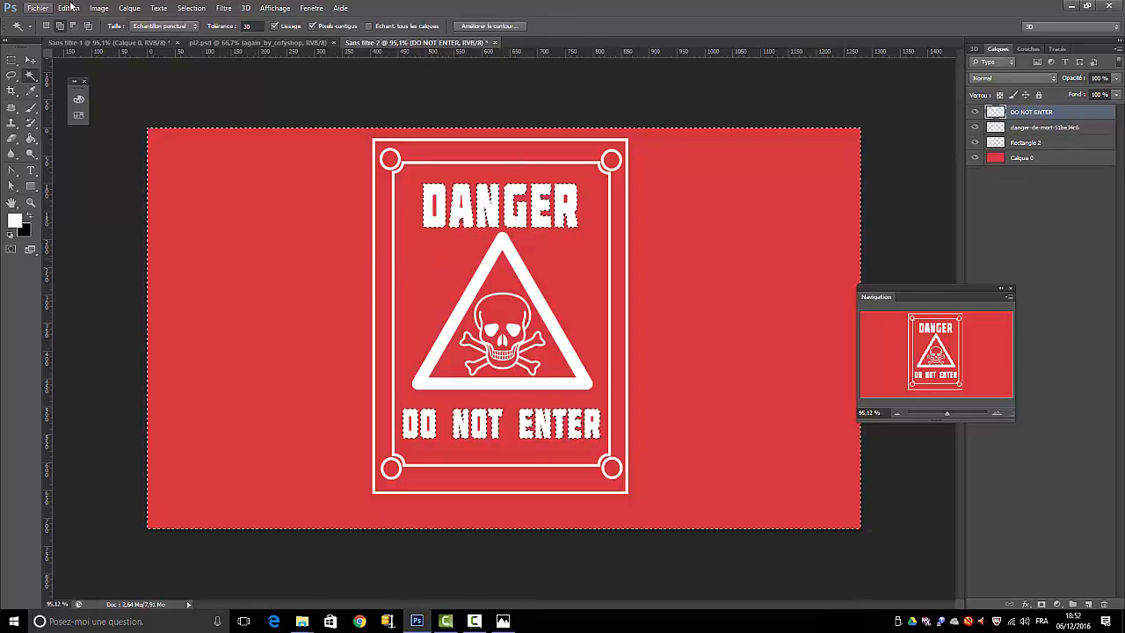
click(191, 11)
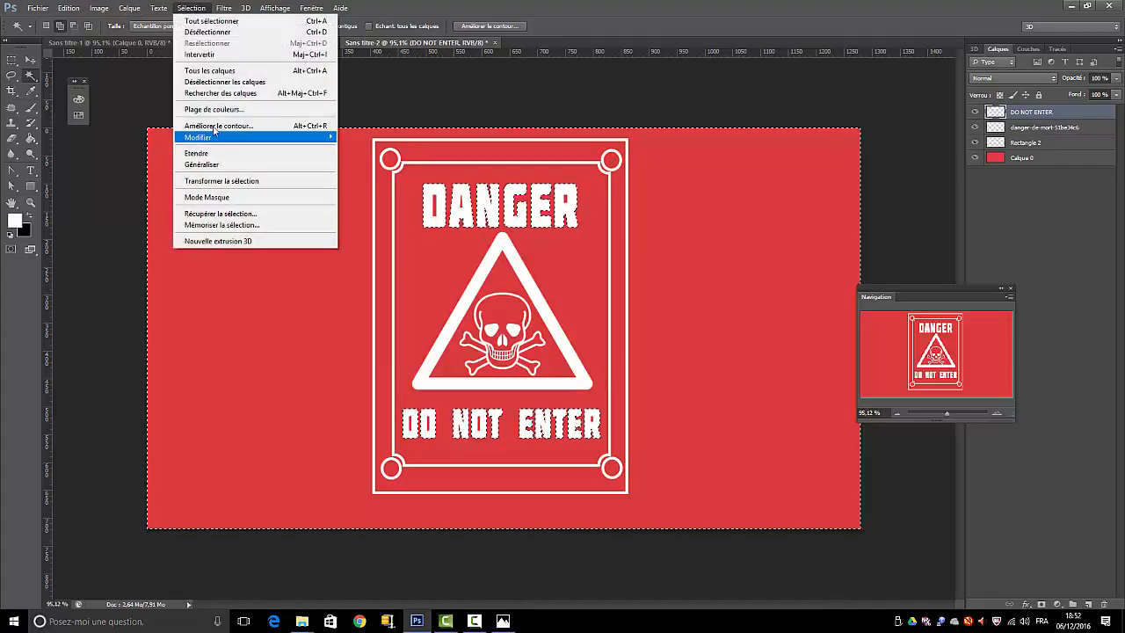
click(203, 53)
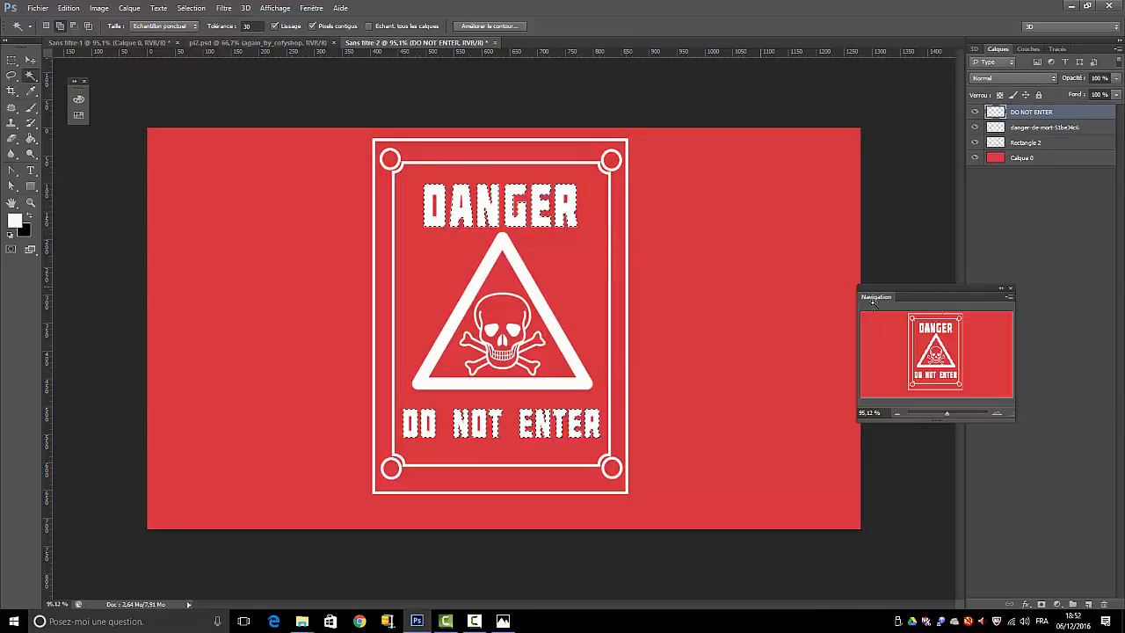
drag(1055, 120, 1088, 604)
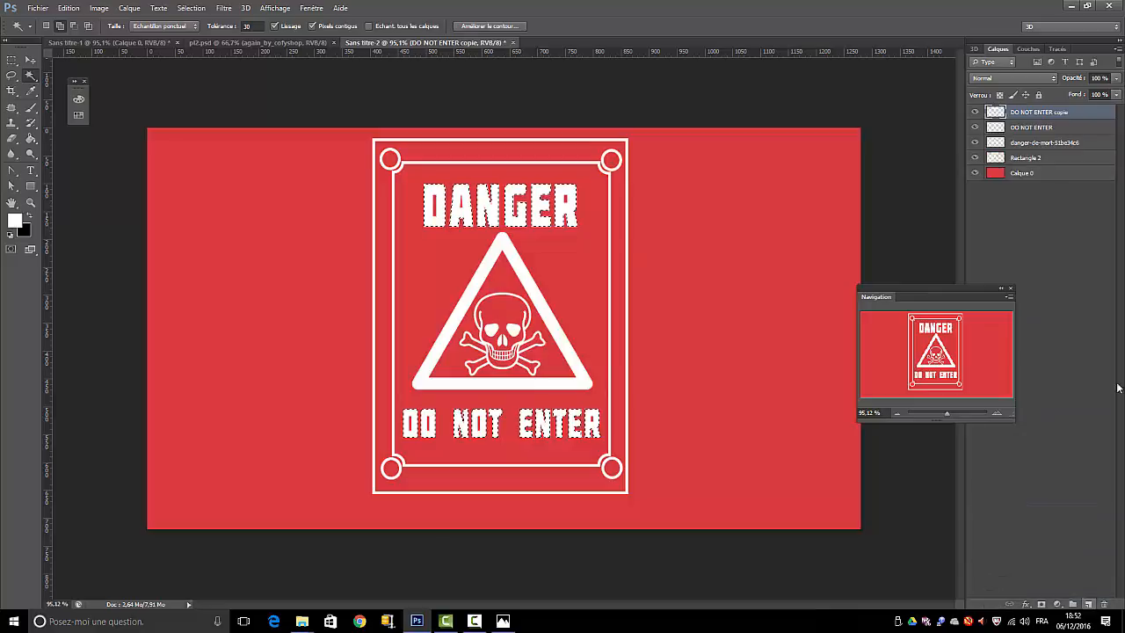
Step: Set the foreground colour to grey 8f8d8d and fill the selected lettering on the original "DO NOT ENTER" layer with it at 100% opacity
click(1038, 130)
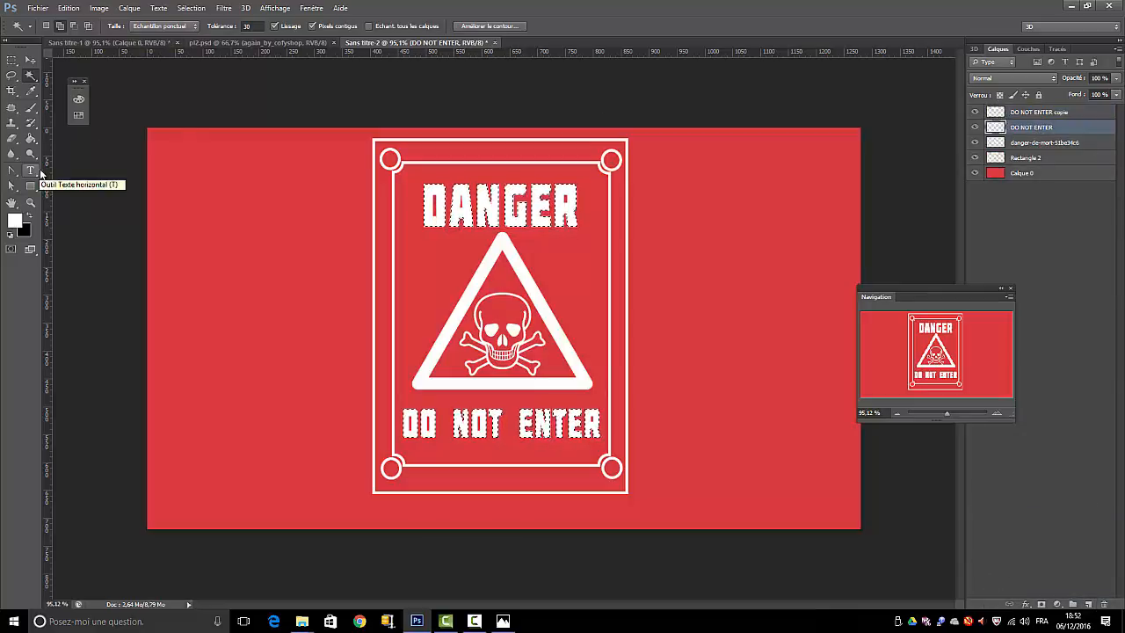
click(13, 222)
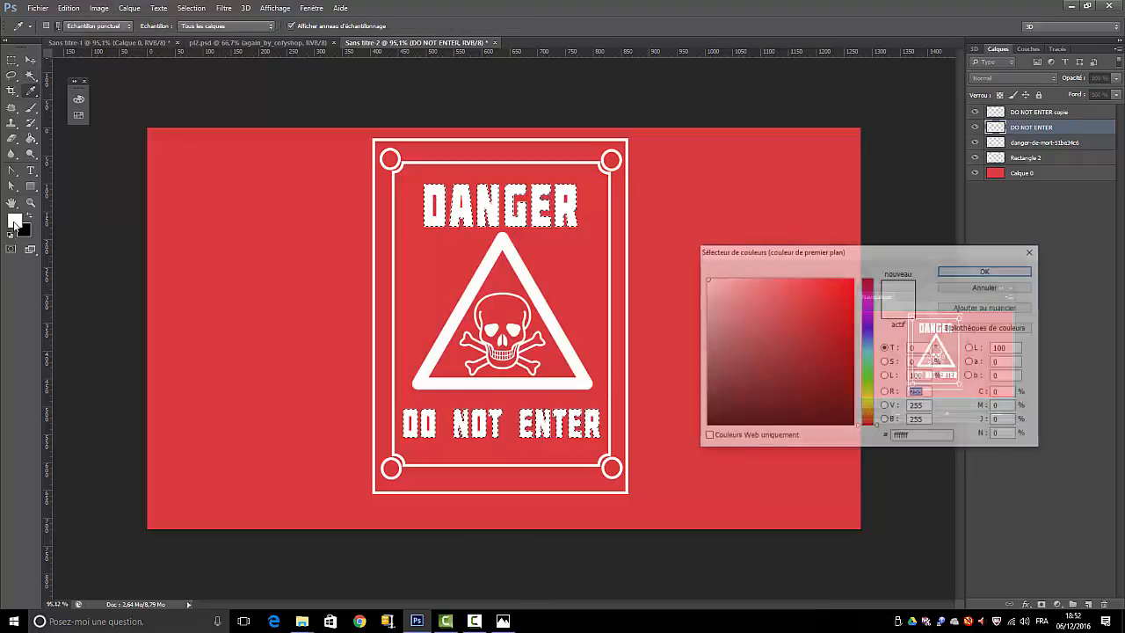
click(707, 343)
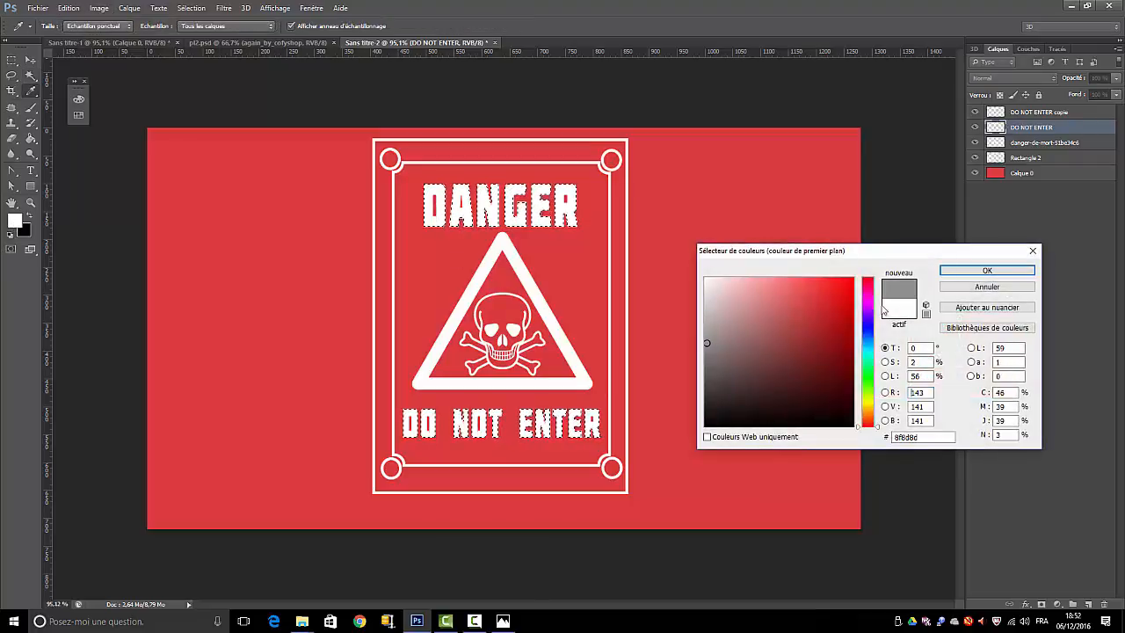
click(988, 270)
click(69, 8)
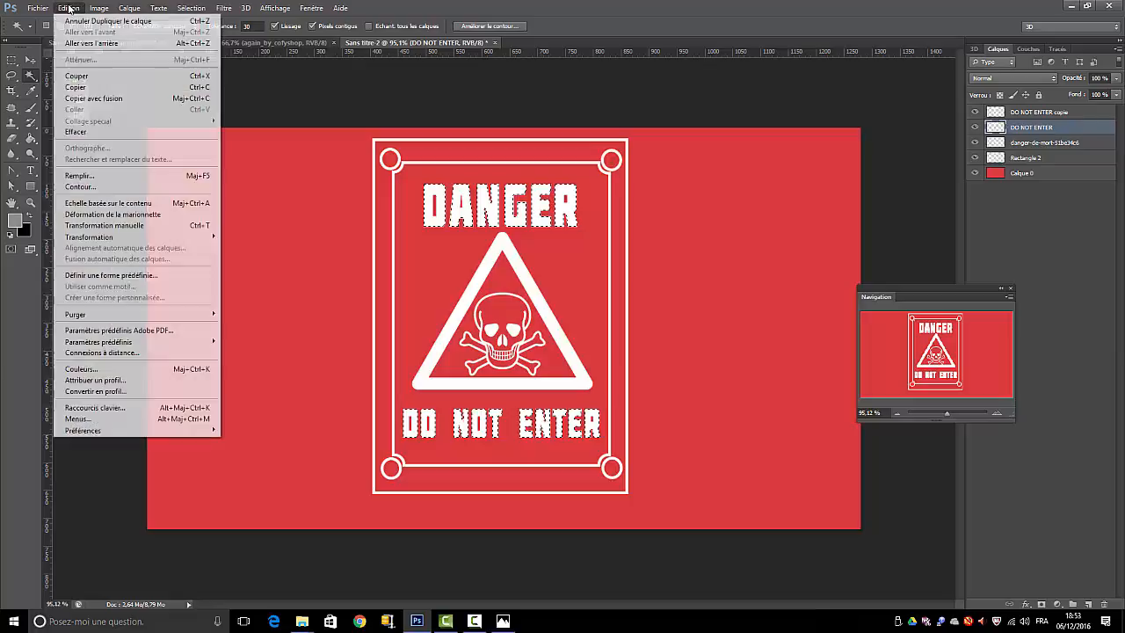
click(79, 176)
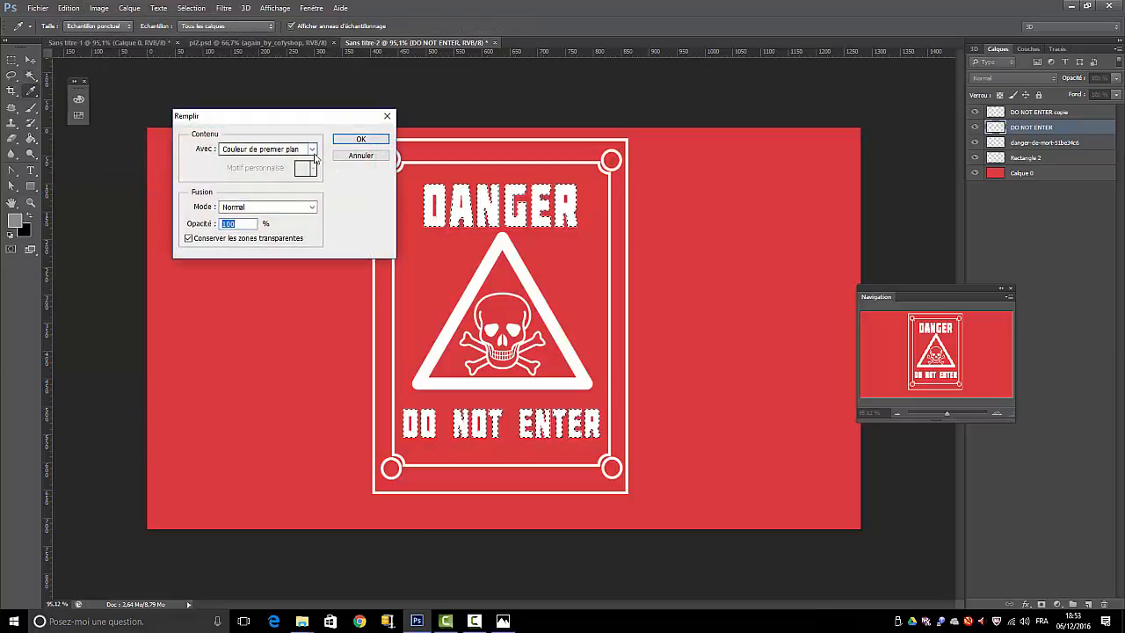
click(360, 139)
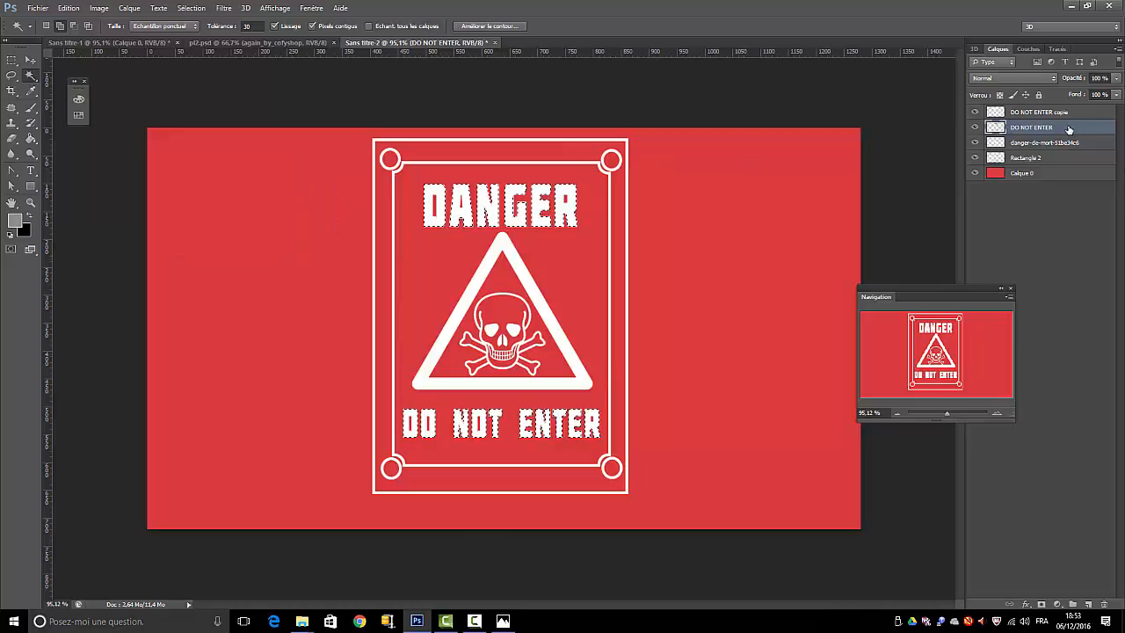
Step: Deselect and offset the grey text layer slightly to the left of the white copy as a thin shadow edge
click(31, 61)
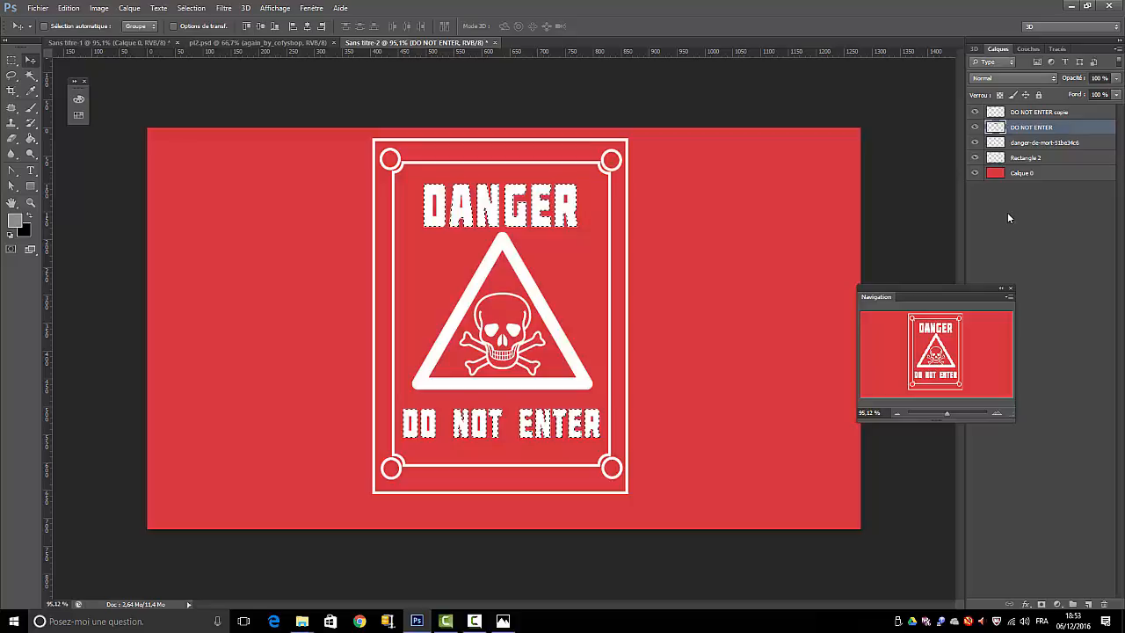
click(191, 8)
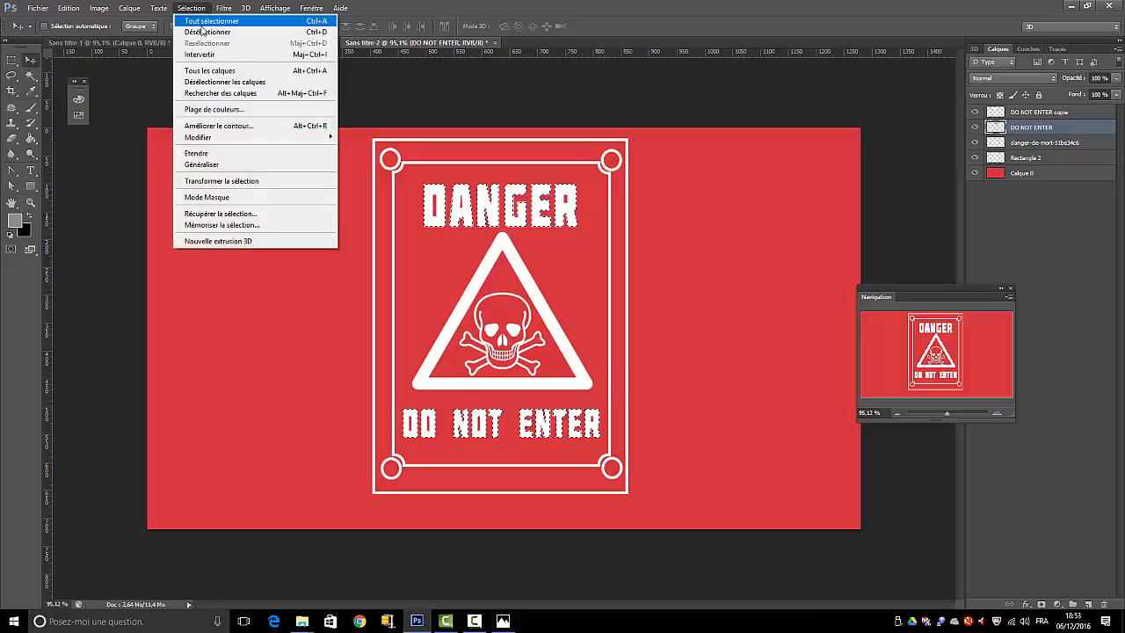
click(202, 32)
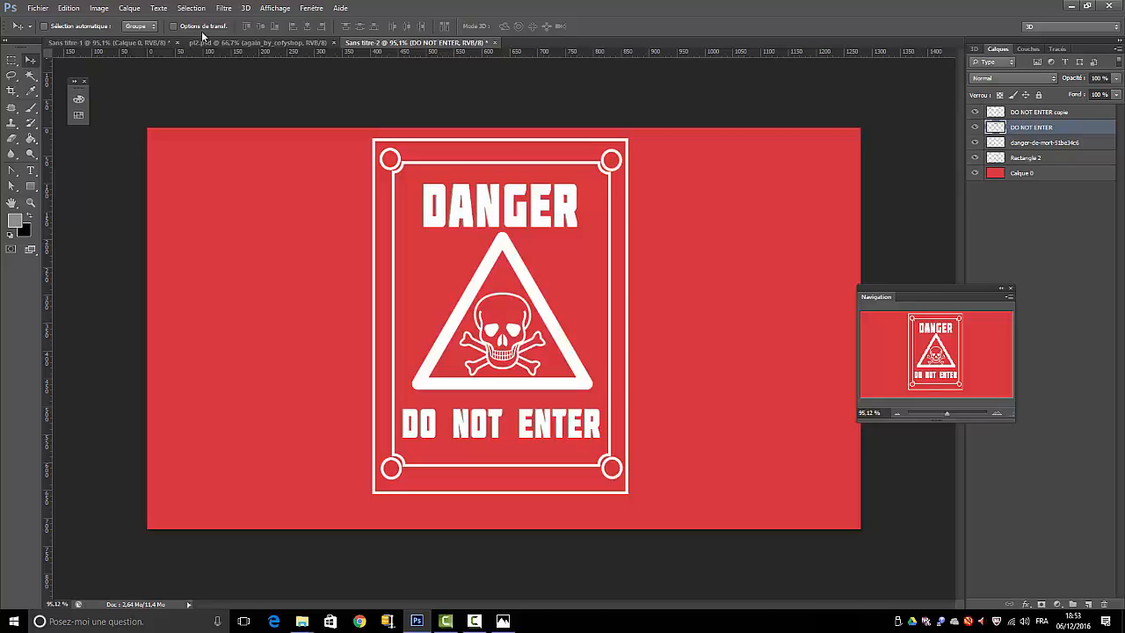
key(Left)
key(Left)
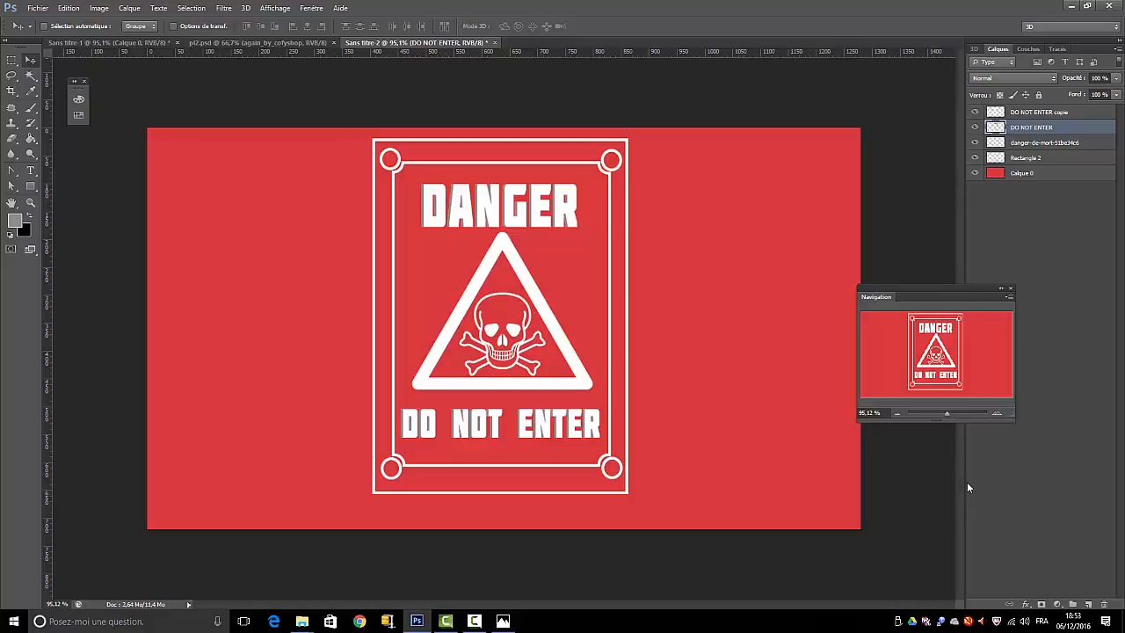
drag(947, 413, 953, 411)
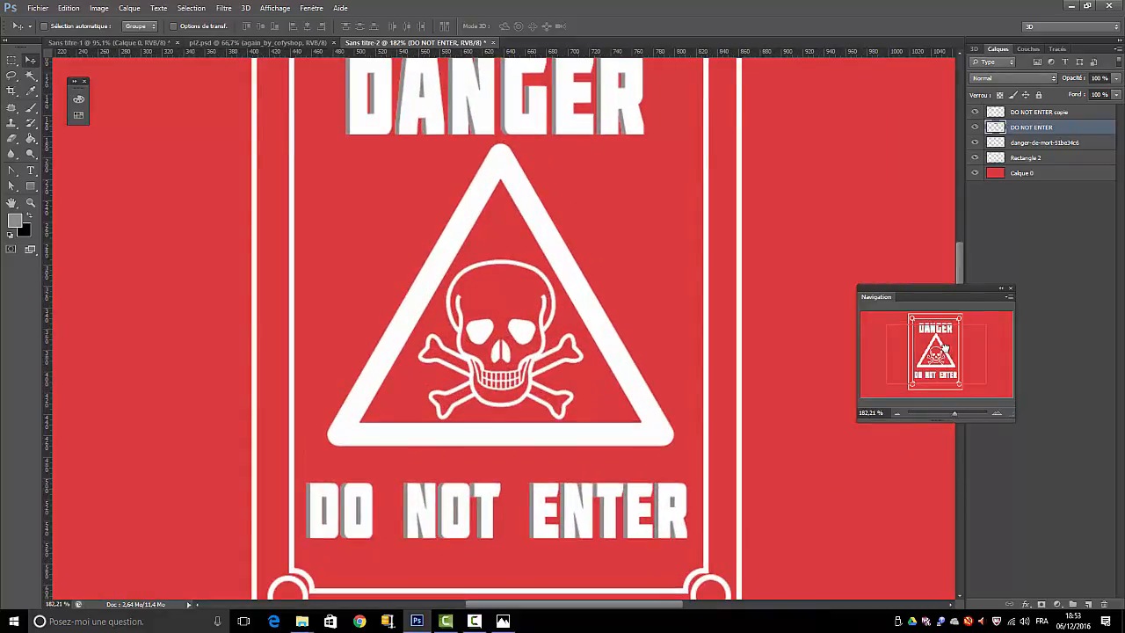
drag(947, 357, 931, 334)
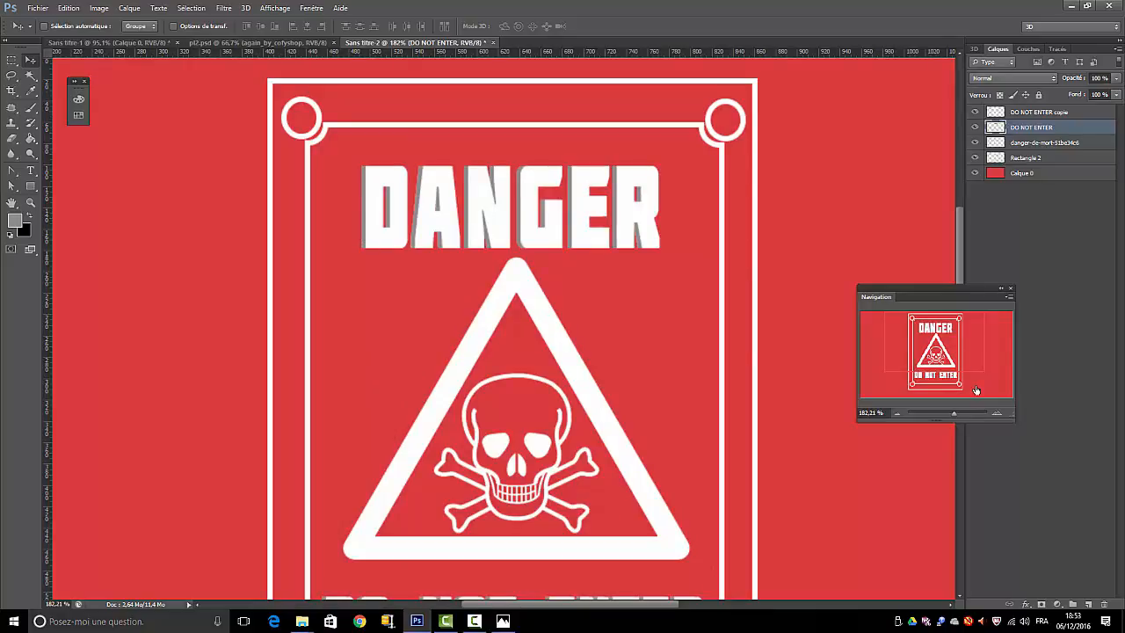
key(Right)
key(Right)
key(Right)
key(Right)
key(Right)
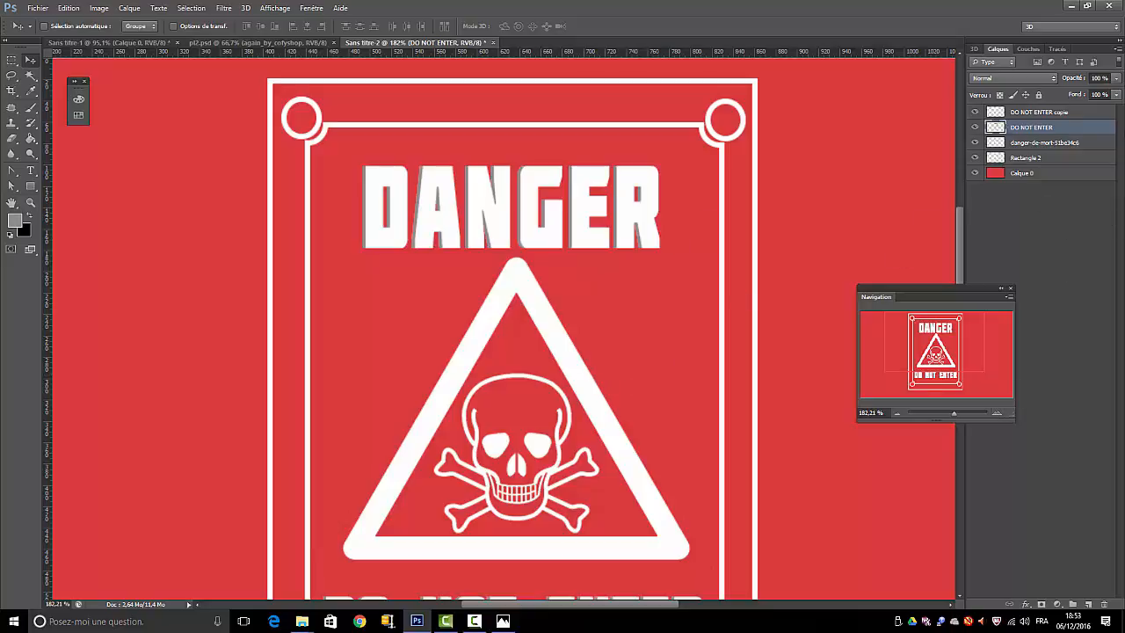
Step: Select the frame, corner circles and triangle on the Rectangle 2 layer by picking the empty areas with the Magic Wand and inverting the selection
click(1027, 158)
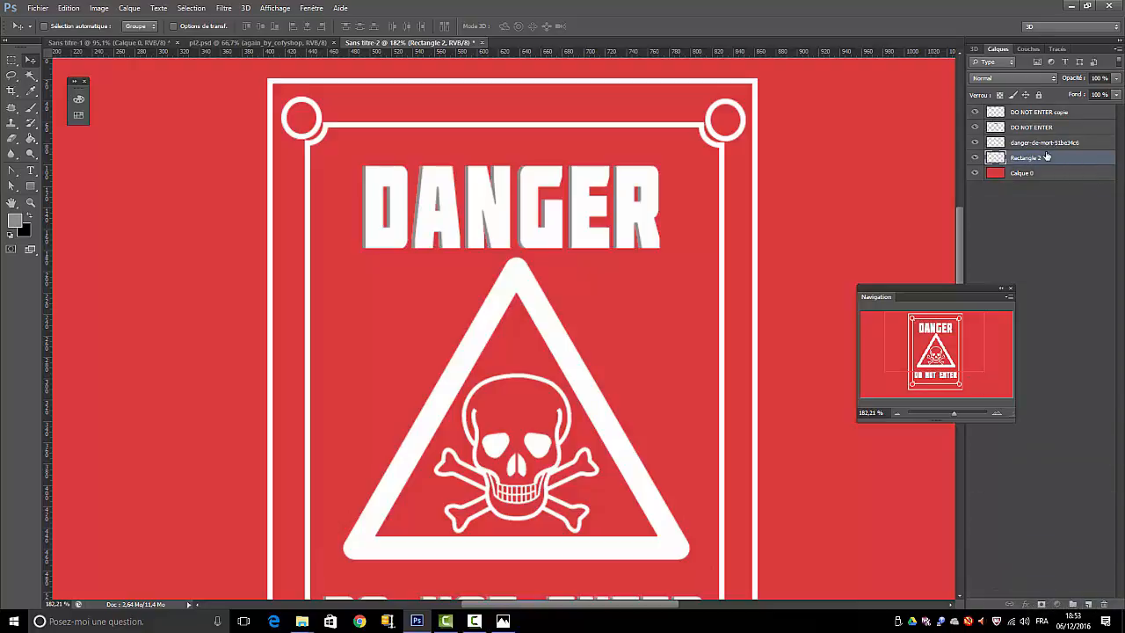
click(31, 78)
click(362, 314)
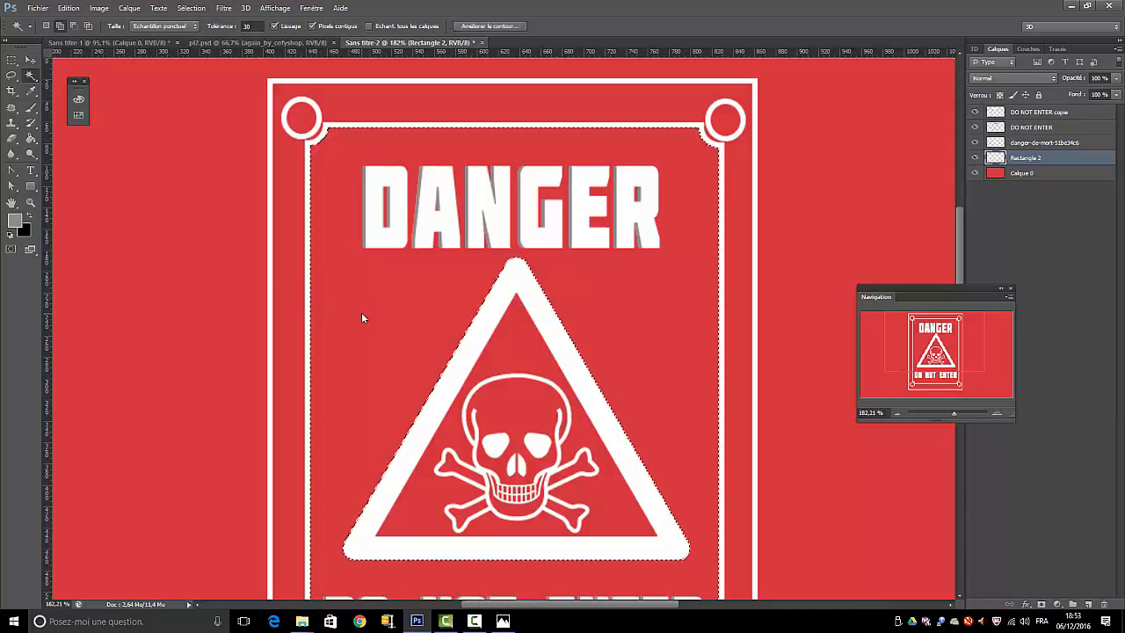
shift+click(286, 293)
shift+click(209, 284)
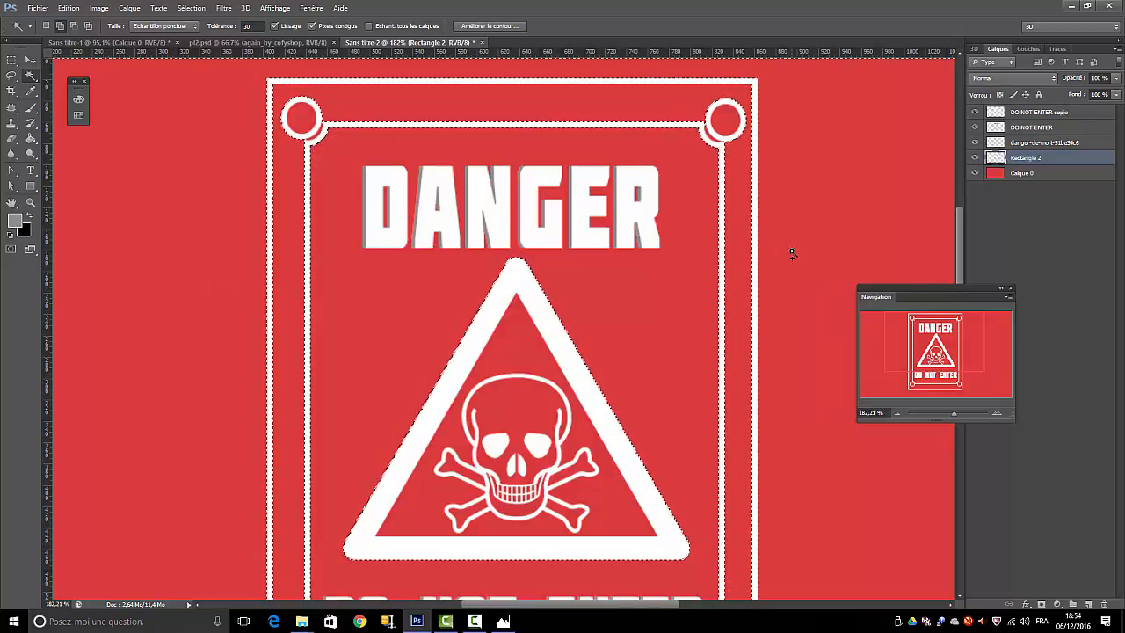
shift+click(606, 513)
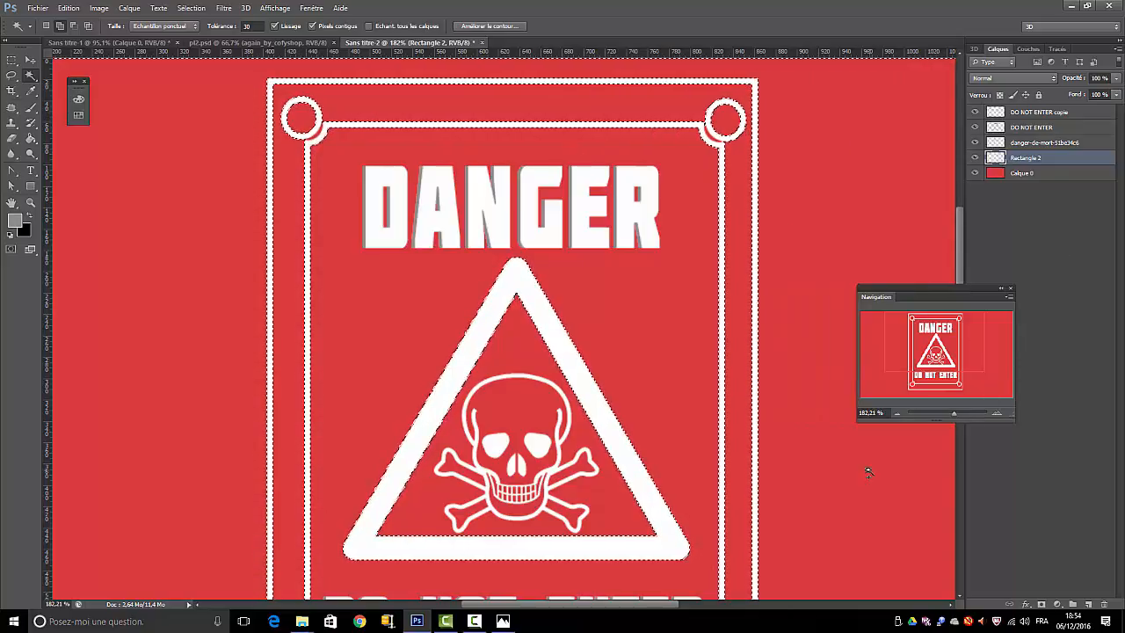
scroll(872, 466, down, 3)
scroll(872, 466, down, 5)
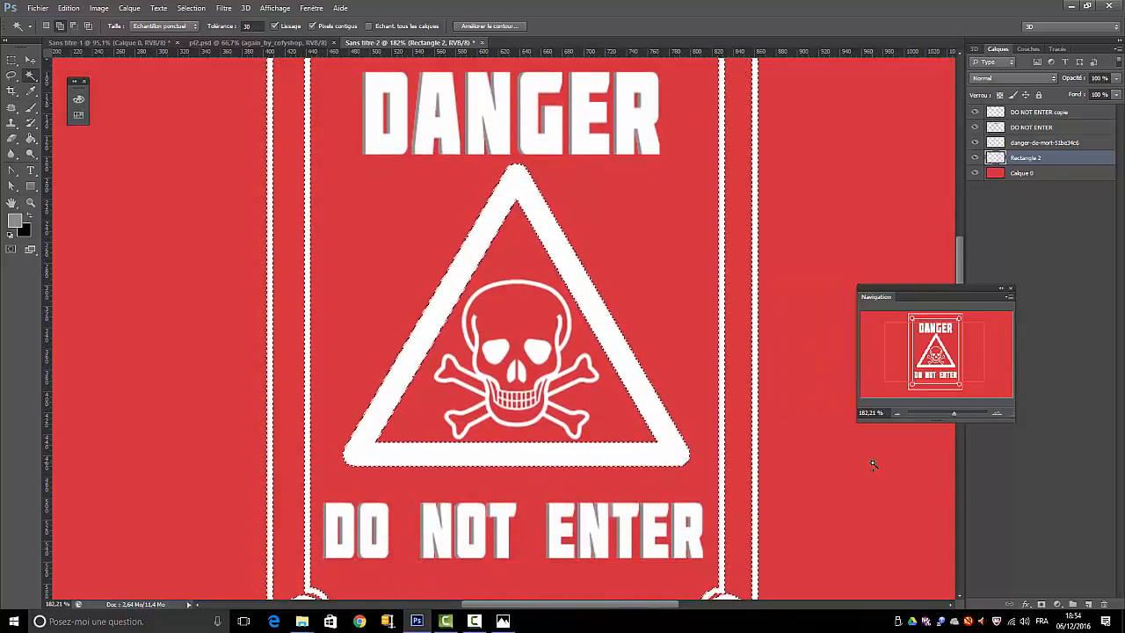
scroll(873, 465, down, 1)
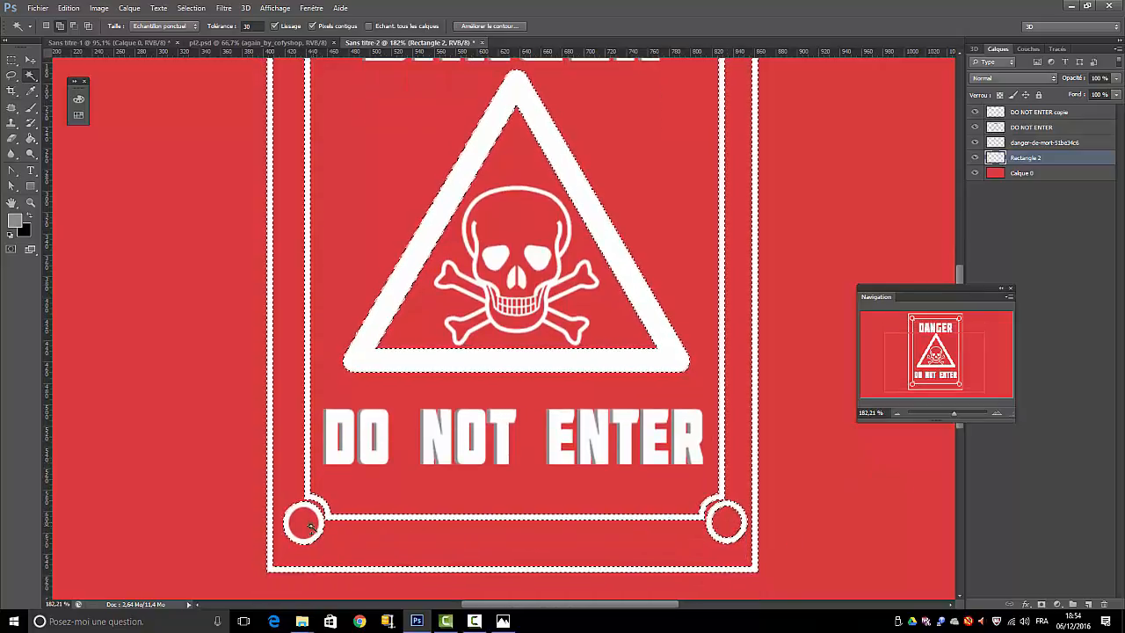
click(194, 9)
click(200, 52)
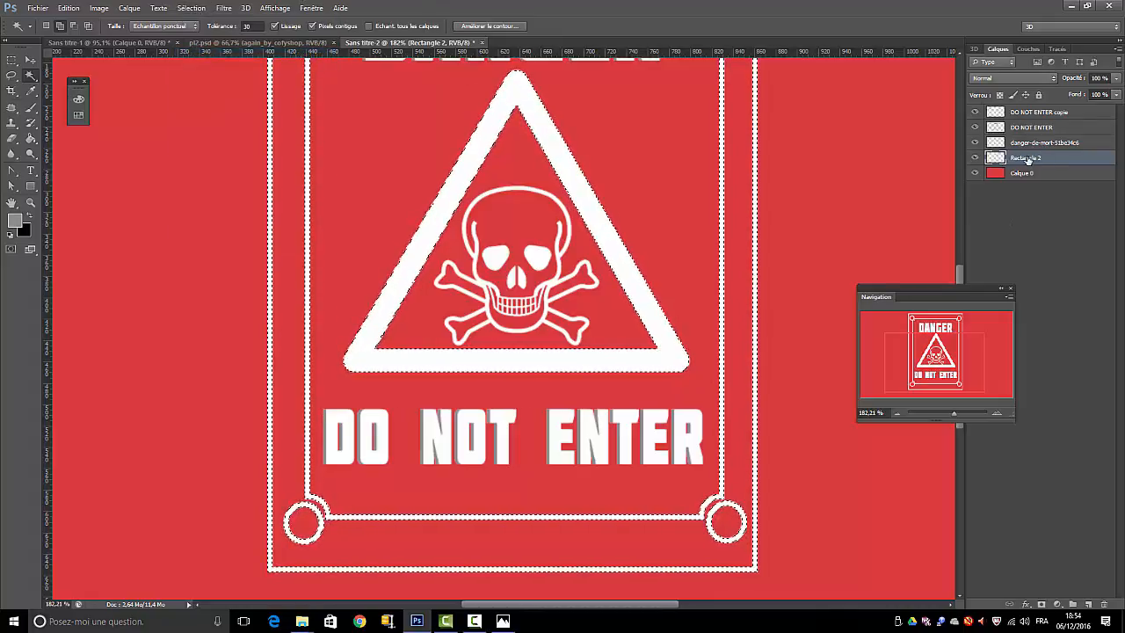
Step: Duplicate the Rectangle 2 layer and fill the selection on the original with the grey foreground colour at 100% opacity
drag(1030, 162, 1074, 597)
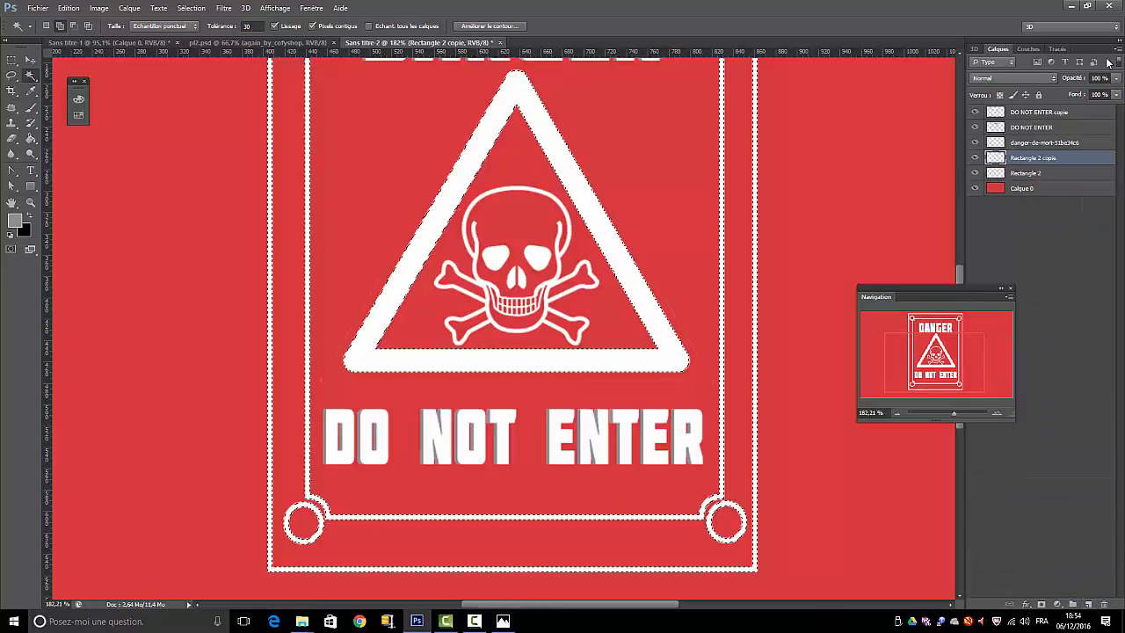
click(1050, 172)
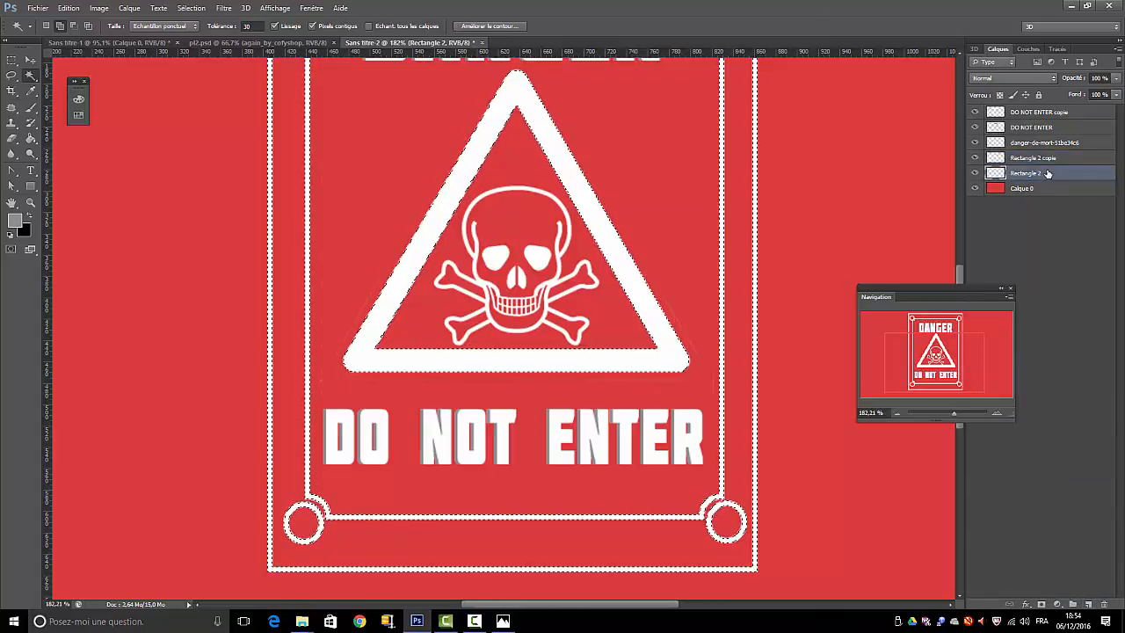
click(68, 8)
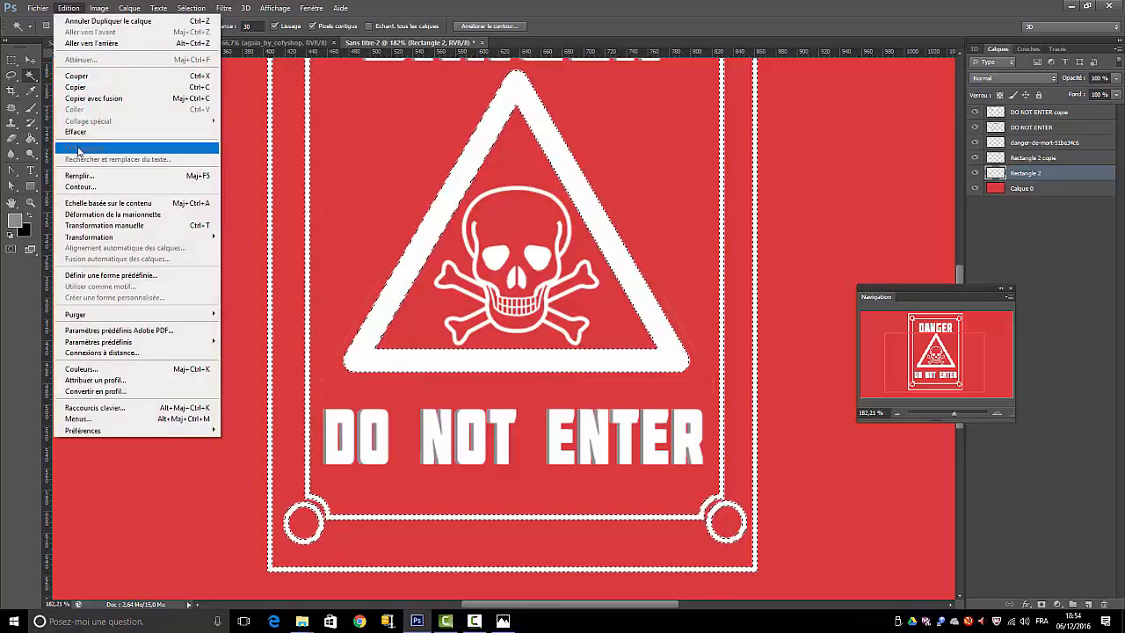
click(79, 175)
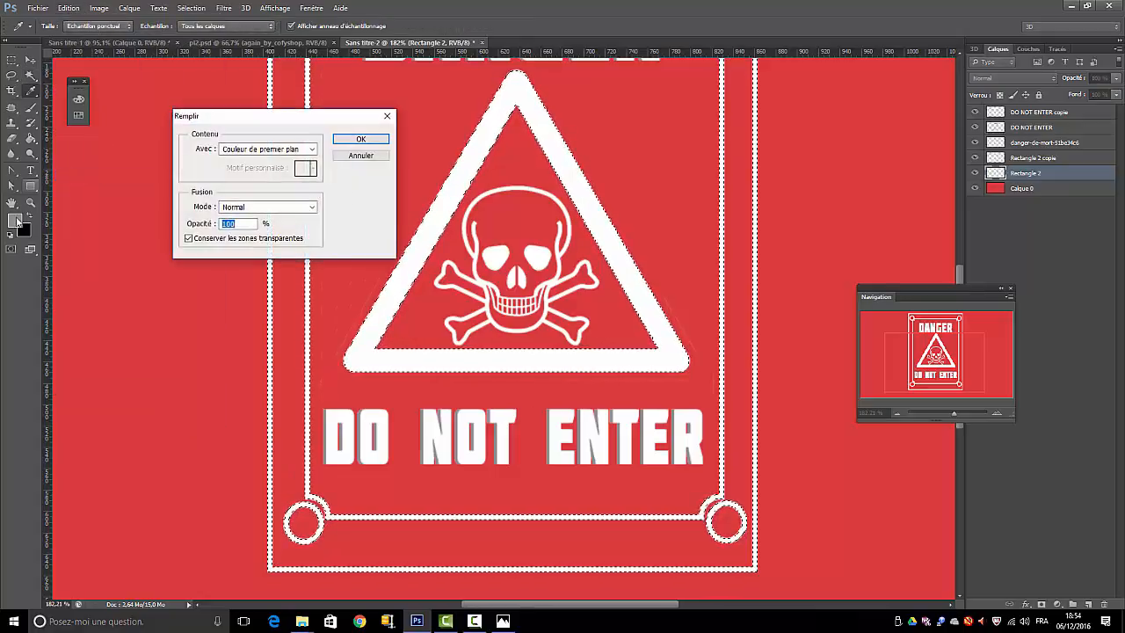
click(360, 139)
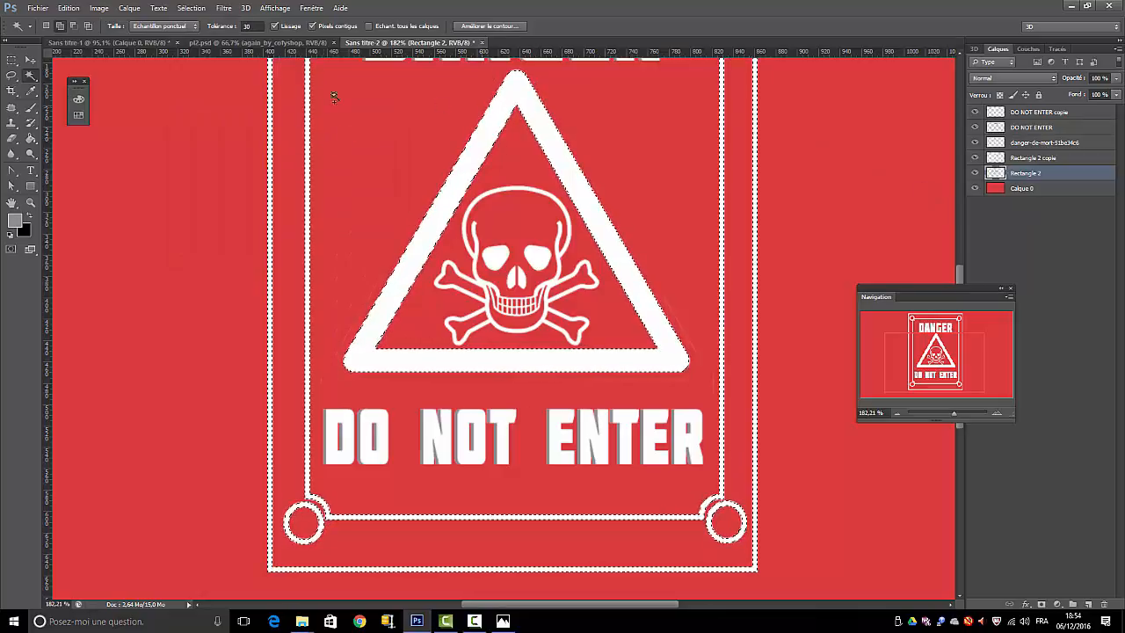
Step: Deselect and nudge the grey Rectangle 2 layer three steps to the left behind its white copy
click(191, 7)
click(211, 32)
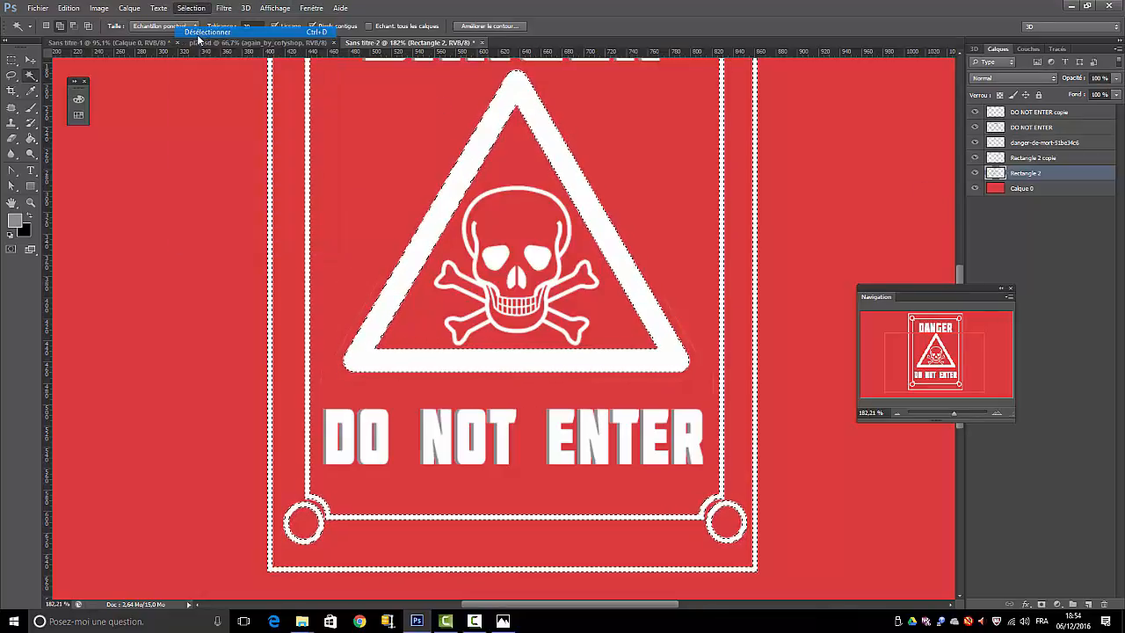
click(31, 59)
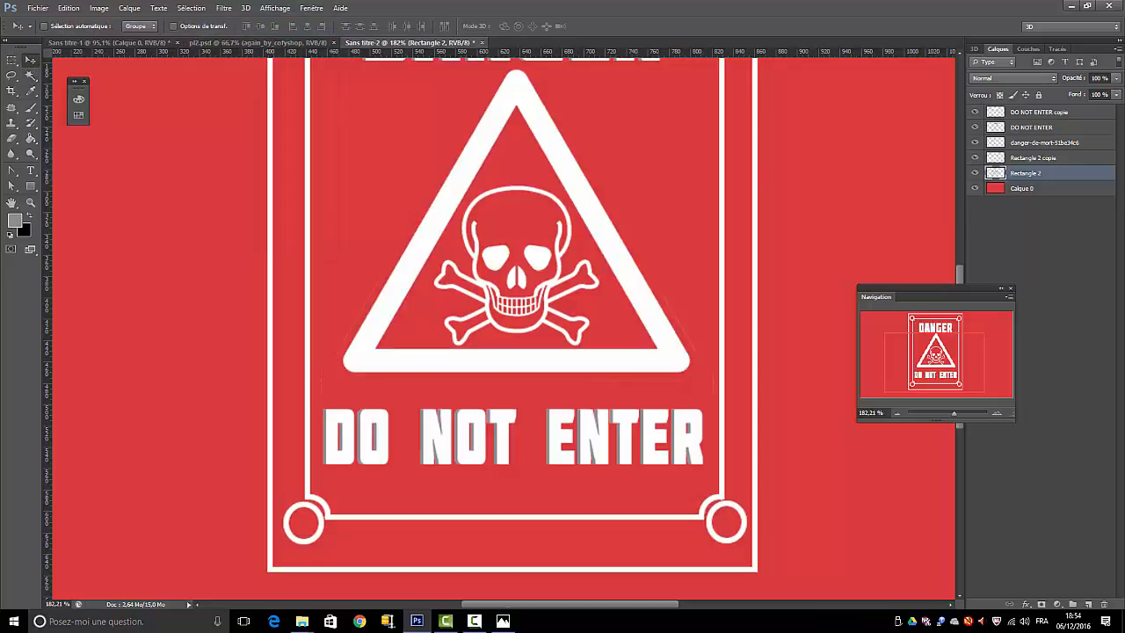
key(Left)
key(Left)
key(Left)
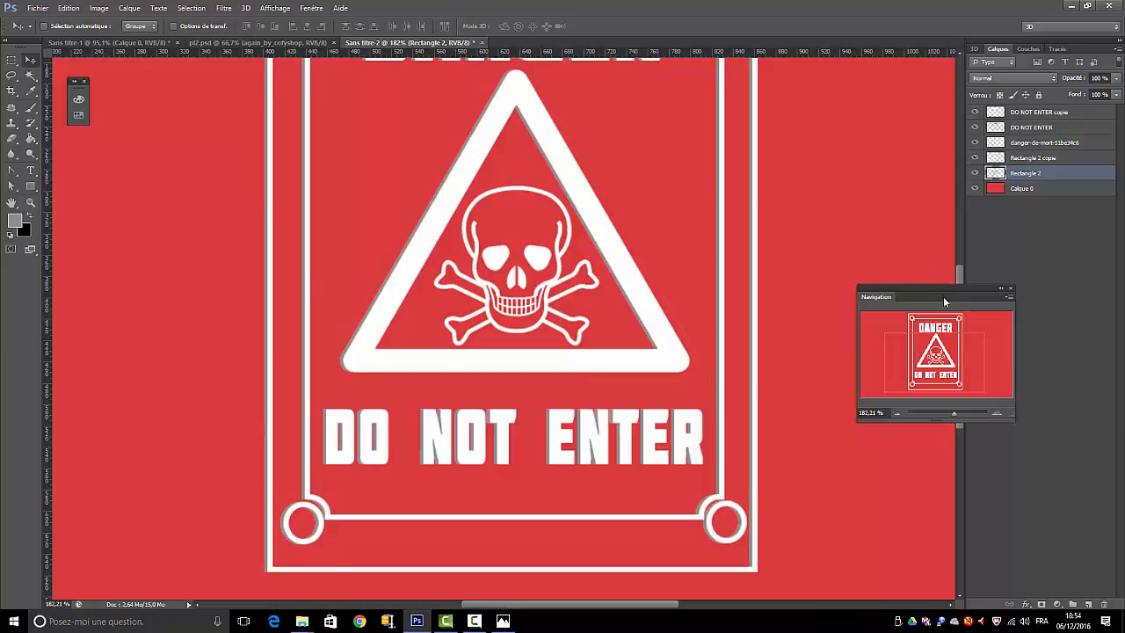
Step: Move the Navigation panel clear of the canvas and zoom out to about 116% to show the whole sign
drag(944, 297, 1042, 246)
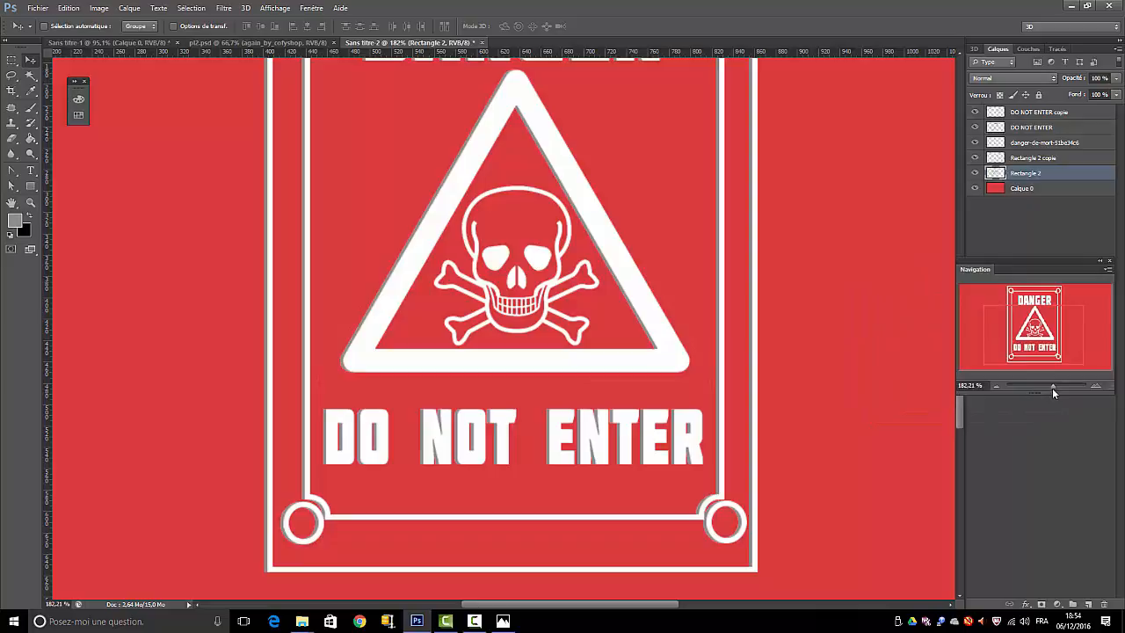
drag(1050, 385, 1042, 392)
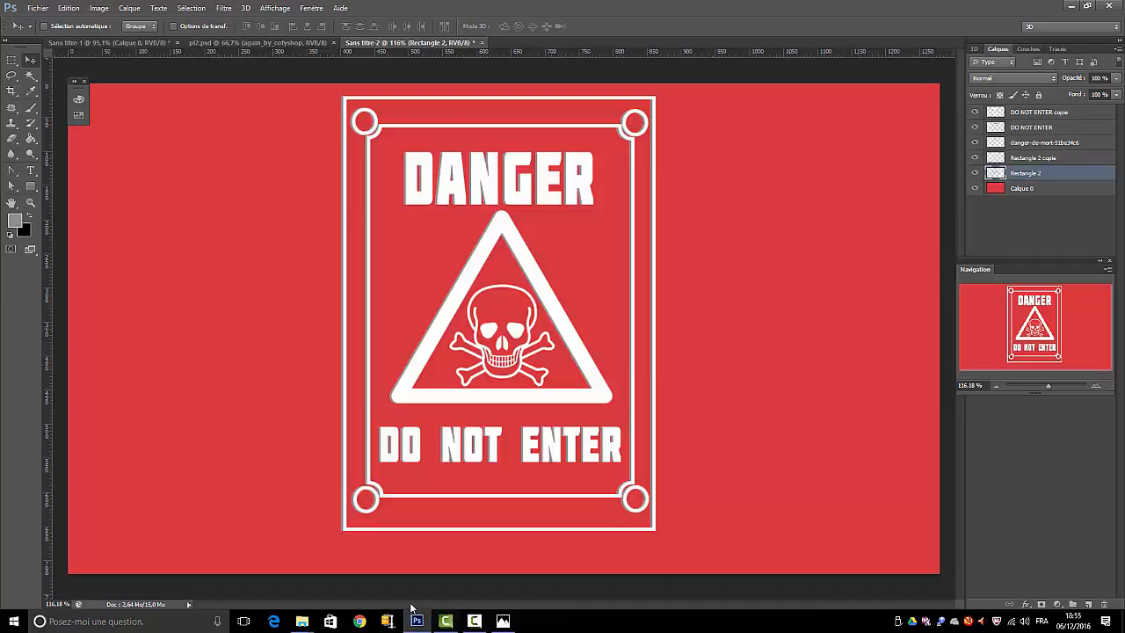
mouse_move(412, 624)
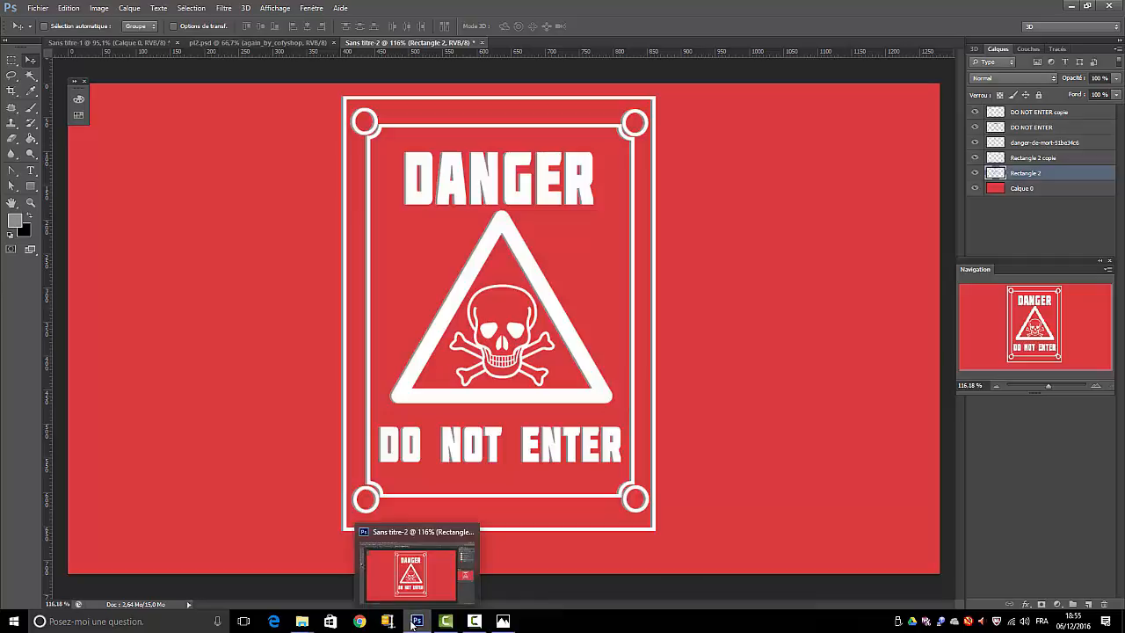